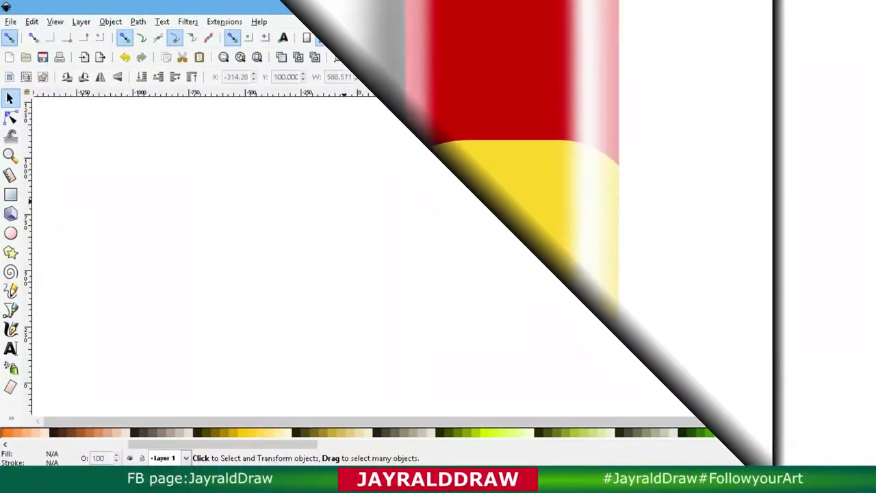
# Step: Draw a yellow fully rounded rectangle, enlarge it, and rotate it horizontal at about 1091 × 520 px
pyautogui.moveTo(297, 183); pyautogui.dragTo(381, 357)
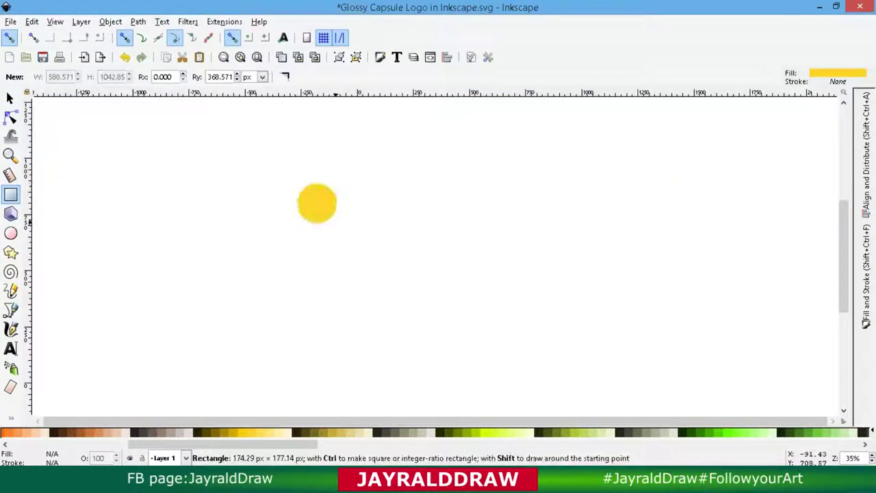
pyautogui.press('s')
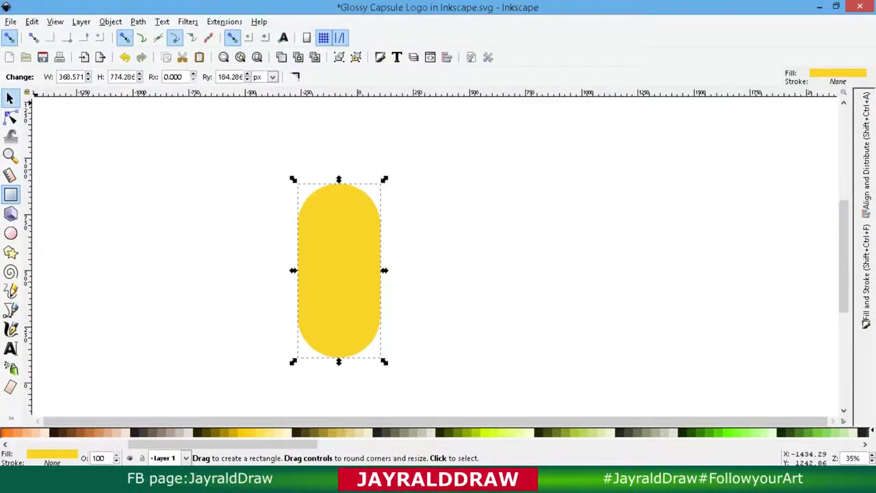
pyautogui.moveTo(338, 271); pyautogui.dragTo(341, 222)
pyautogui.moveTo(386, 313); pyautogui.dragTo(414, 381)
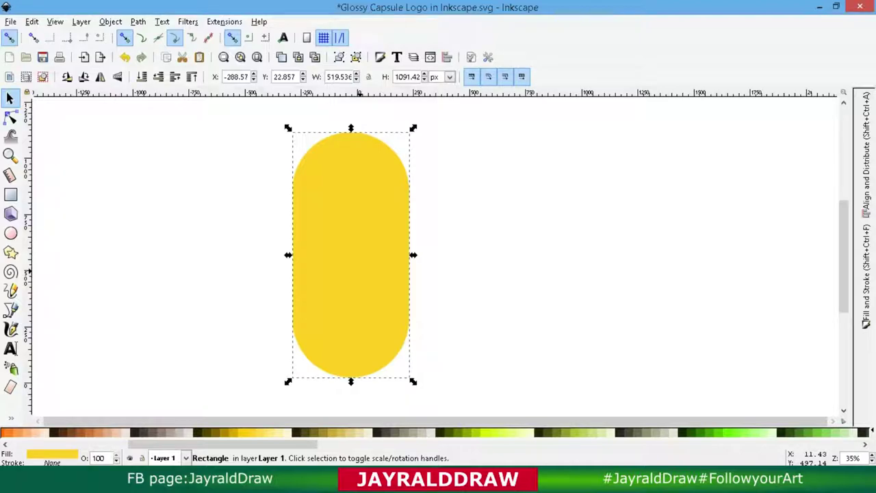
pyautogui.click(383, 173)
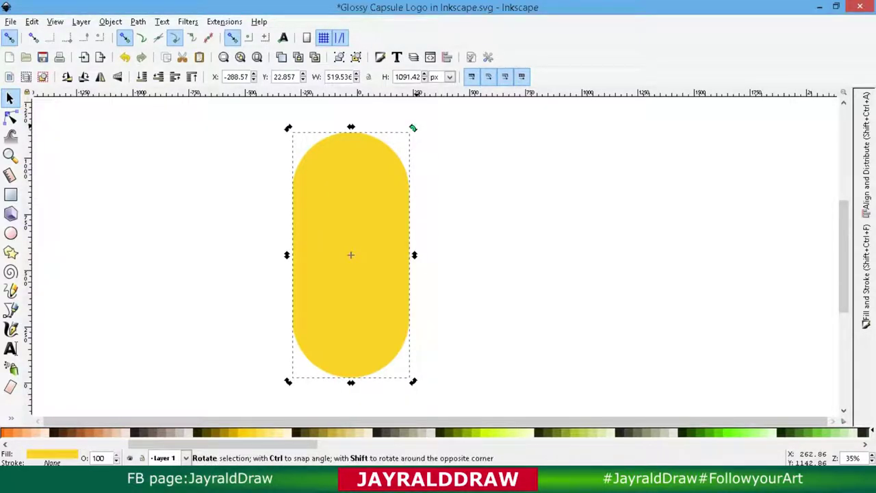
pyautogui.moveTo(414, 128)
pyautogui.mouseDown()
pyautogui.moveTo(490, 246)
pyautogui.moveTo(478, 314)
pyautogui.mouseUp()
pyautogui.moveTo(351, 255); pyautogui.dragTo(363, 237)
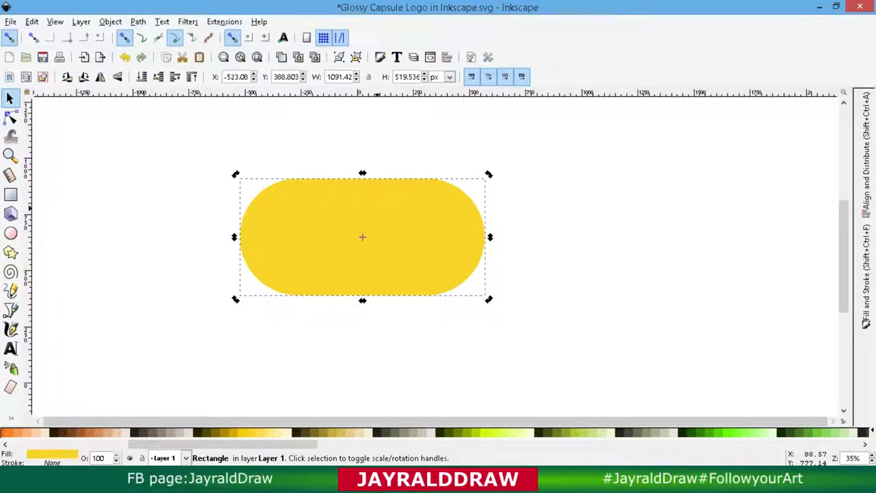
# Step: Duplicate the capsule, colour the copy orange, enlarge it, and send it behind the yellow one
pyautogui.rightClick(386, 209)
pyautogui.press('Escape')
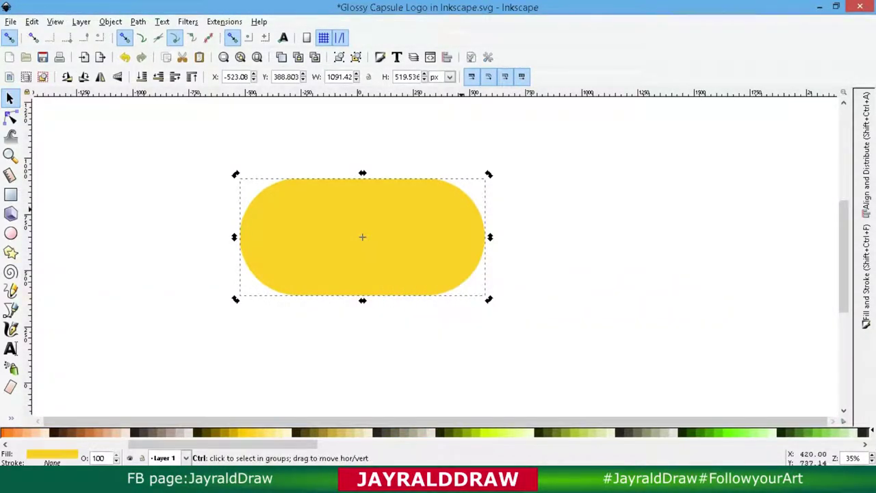
pyautogui.scroll(5, 226, 433)
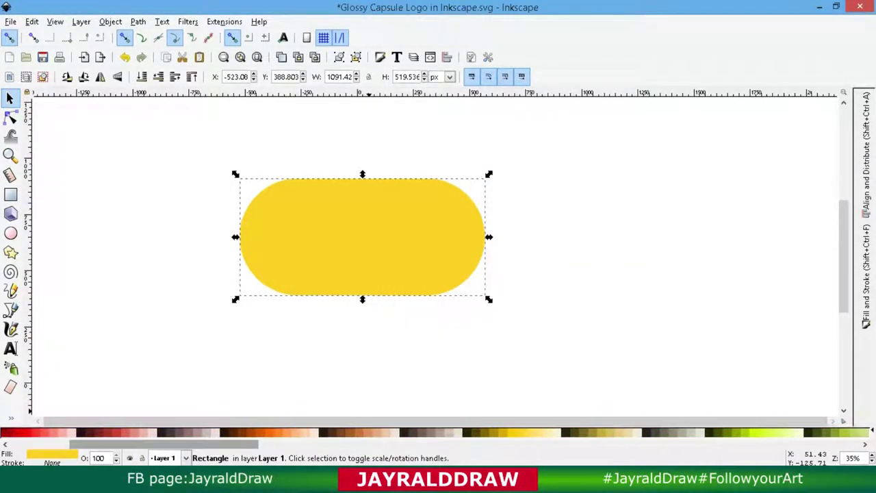
pyautogui.click(226, 433)
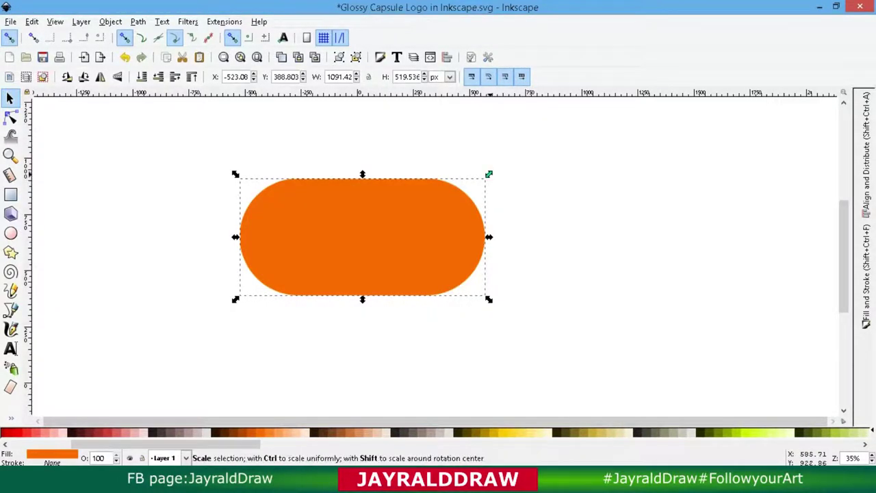
pyautogui.moveTo(489, 175); pyautogui.dragTo(507, 165)
pyautogui.press('pagedown')
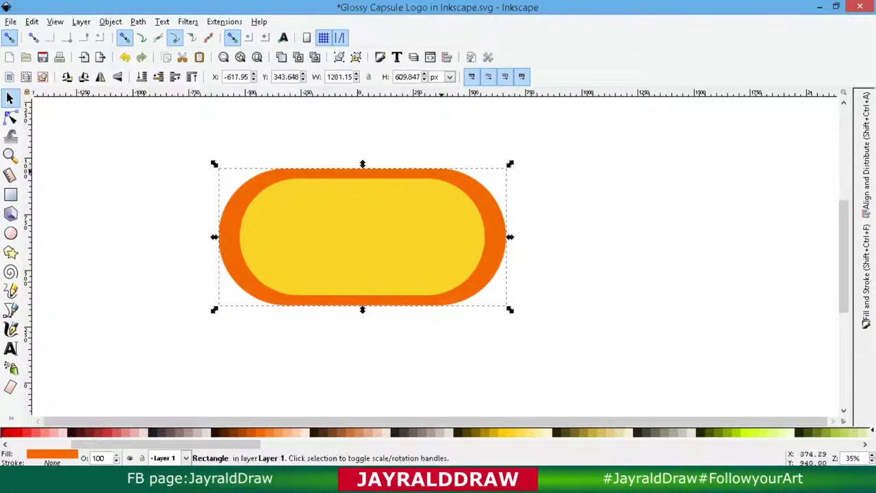
pyautogui.moveTo(363, 165); pyautogui.dragTo(365, 160)
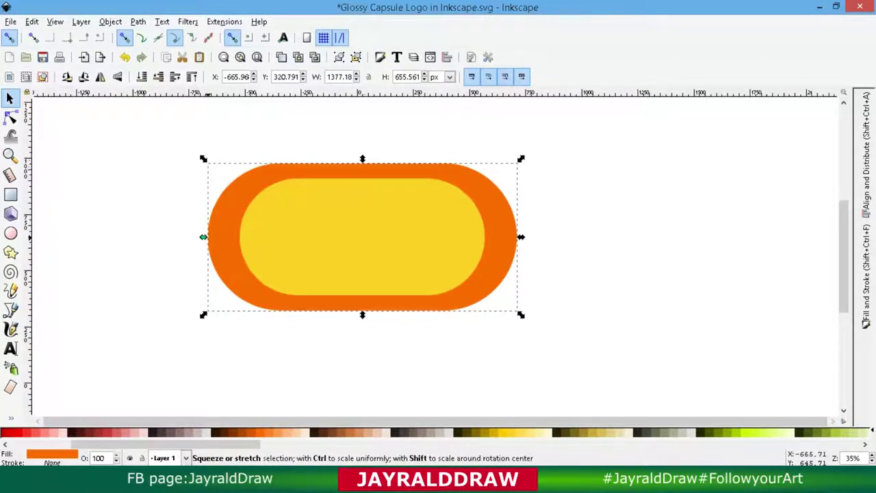
pyautogui.moveTo(208, 237); pyautogui.dragTo(222, 237)
pyautogui.moveTo(518, 237); pyautogui.dragTo(508, 237)
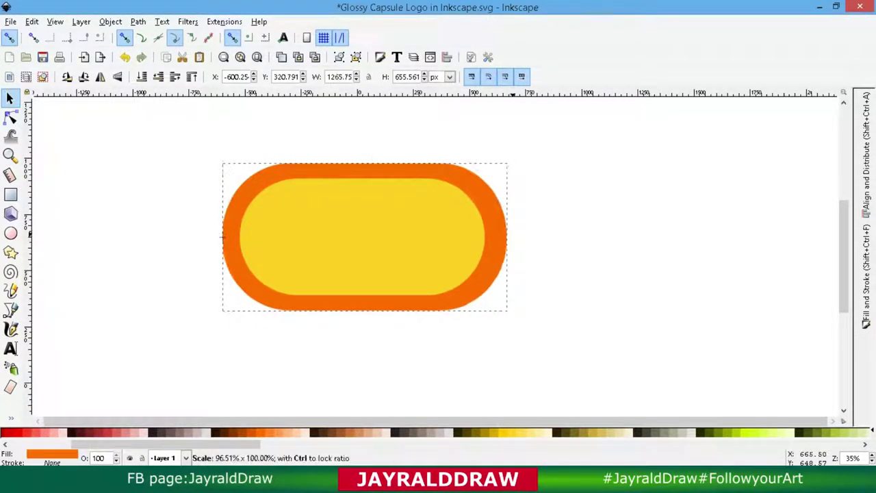
# Step: Select both capsules for alignment, then select only the inner yellow capsule
pyautogui.hotkey('ctrl', 'a')
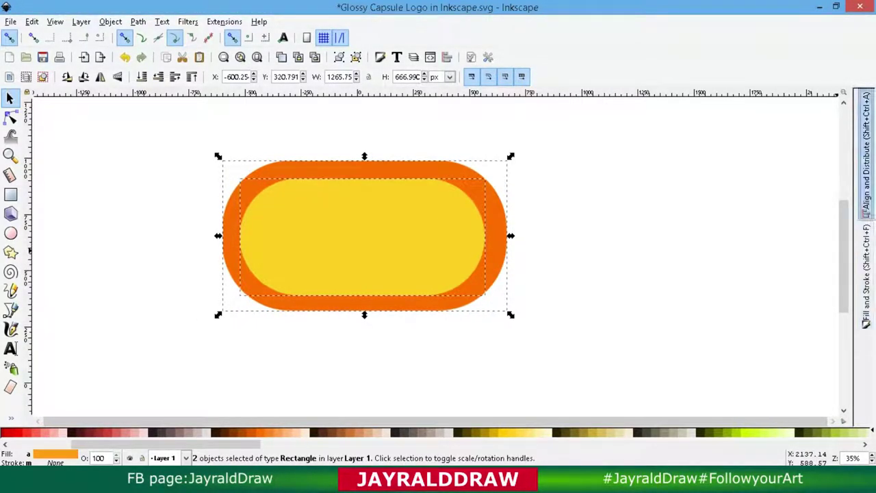
pyautogui.hotkey('ctrl', 'shift', 'a')
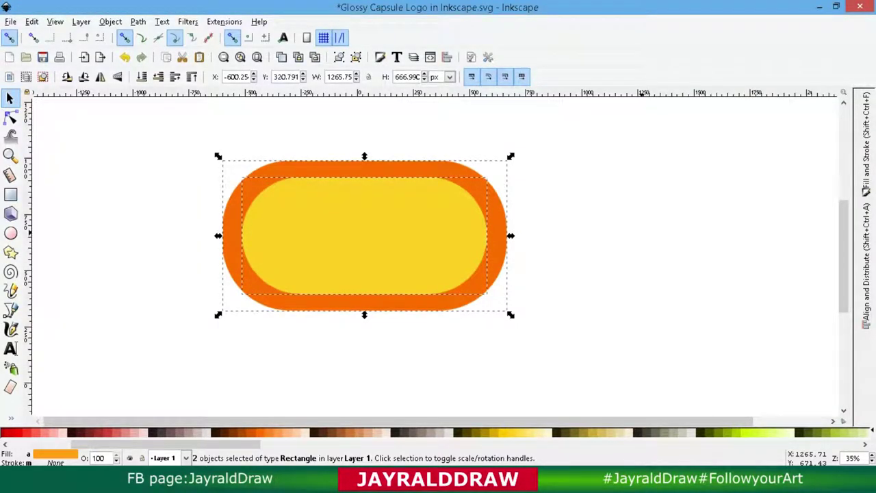
pyautogui.press('Escape')
pyautogui.press('Tab')
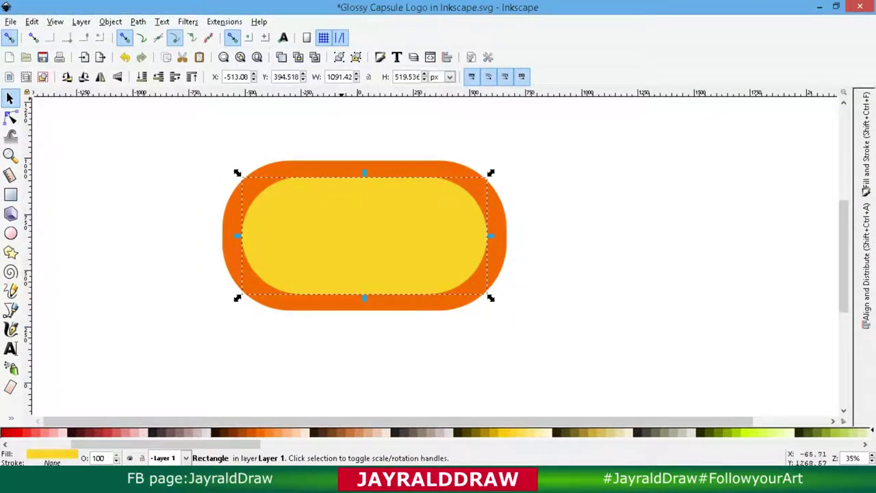
# Step: Resize the yellow capsule to 1000 × 500 px
pyautogui.doubleClick(337, 77)
pyautogui.write('000')
pyautogui.press('Return')
pyautogui.write('500')
pyautogui.press('Return')
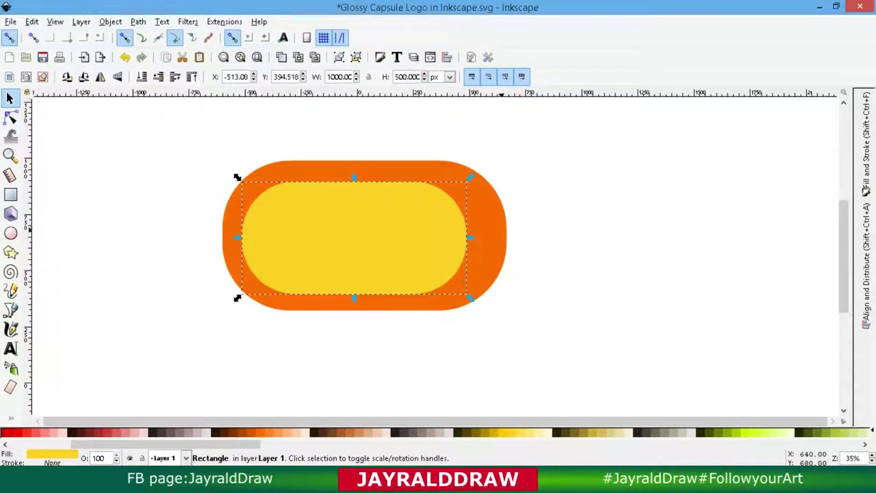
# Step: Resize the orange capsule to 1200 × 600 px
pyautogui.press('Tab')
pyautogui.write('1200')
pyautogui.press('Return')
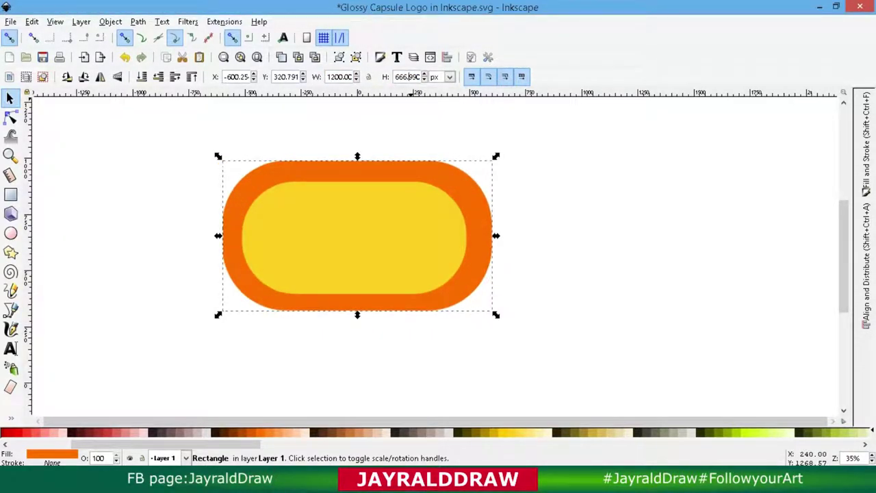
pyautogui.write('600')
pyautogui.press('Return')
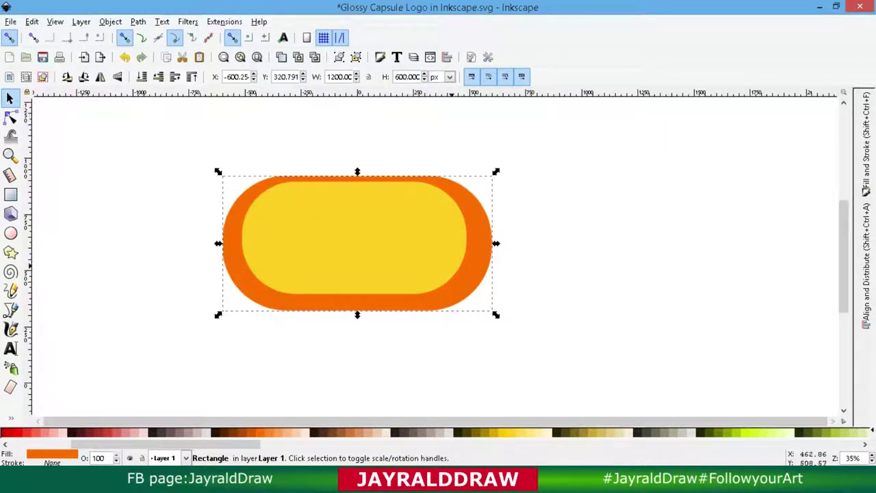
# Step: Centre the yellow capsule horizontally and vertically inside the orange one
pyautogui.hotkey('ctrl', 'a')
pyautogui.hotkey('shift', 'ctrl', 'f')
pyautogui.hotkey('shift', 'ctrl', 'a')
pyautogui.press('ctrl+alt+KP_5')
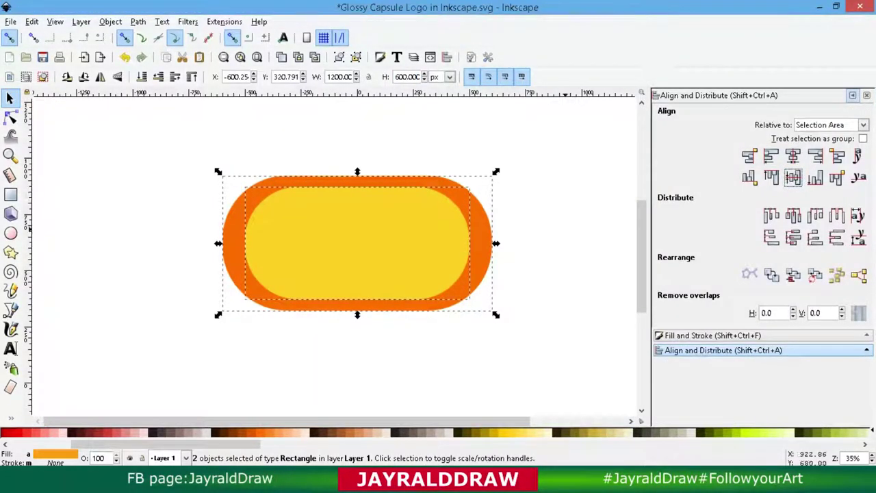
pyautogui.press('F12')
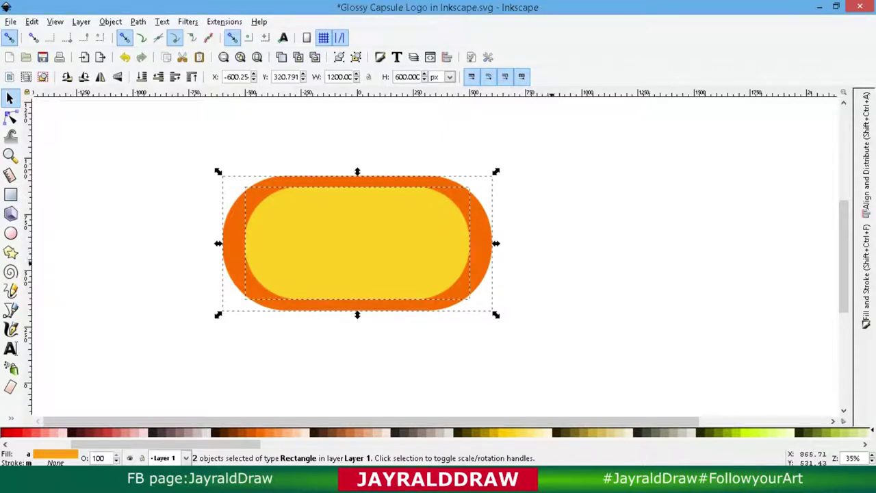
pyautogui.press('Escape')
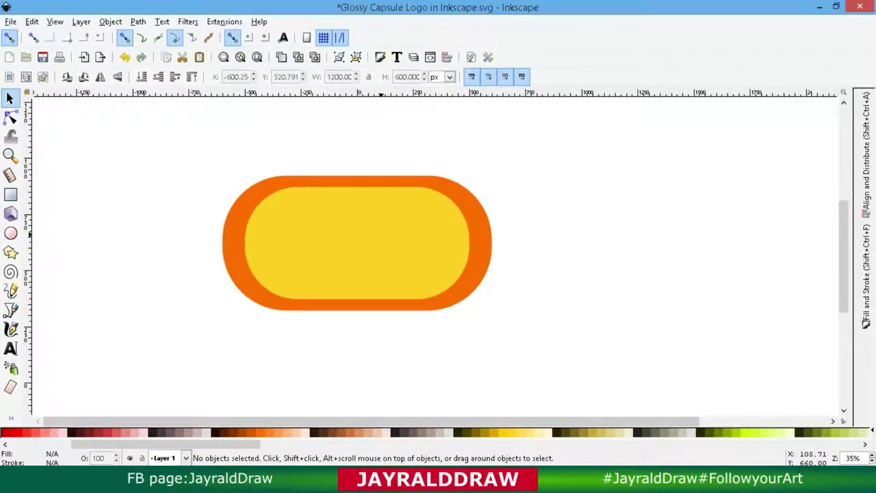
# Step: Duplicate the yellow capsule, move the copy down, and make it a semi-transparent green
pyautogui.click(338, 205)
pyautogui.rightClick(340, 206)
pyautogui.click(370, 293)
pyautogui.moveTo(370, 287); pyautogui.dragTo(370, 261)
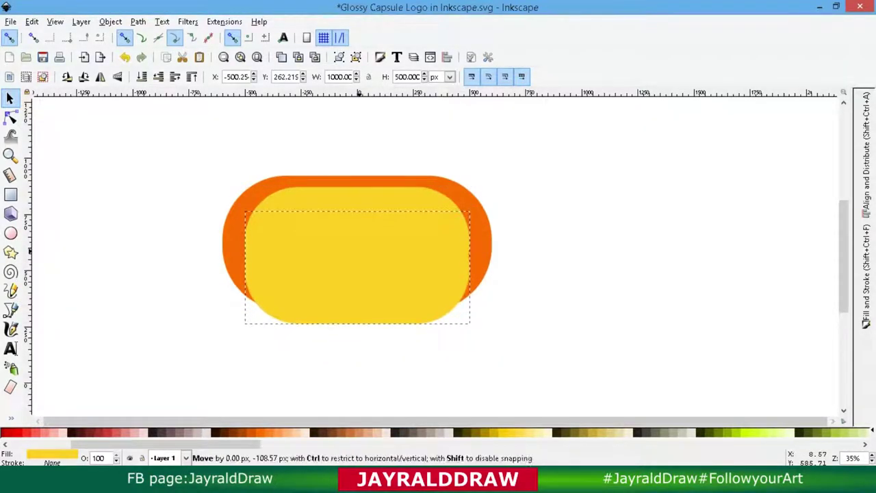
pyautogui.click(14, 431)
pyautogui.click(867, 274)
pyautogui.click(743, 312)
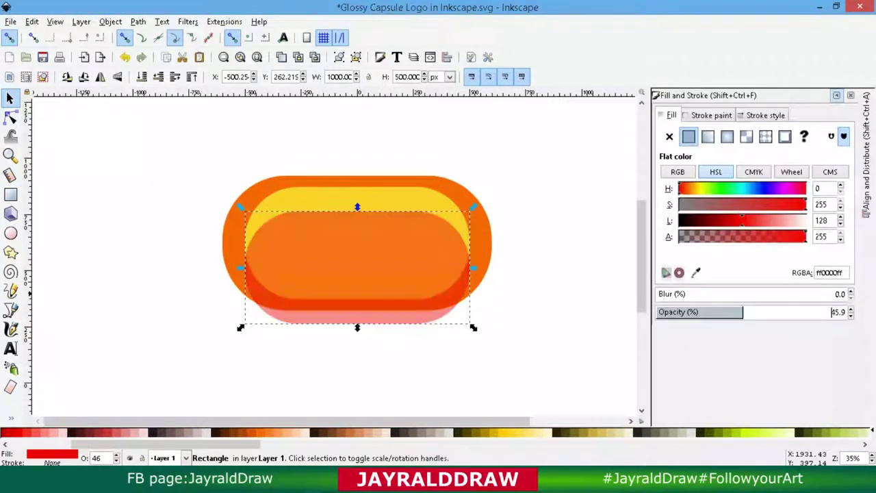
pyautogui.scroll(5, 342, 432)
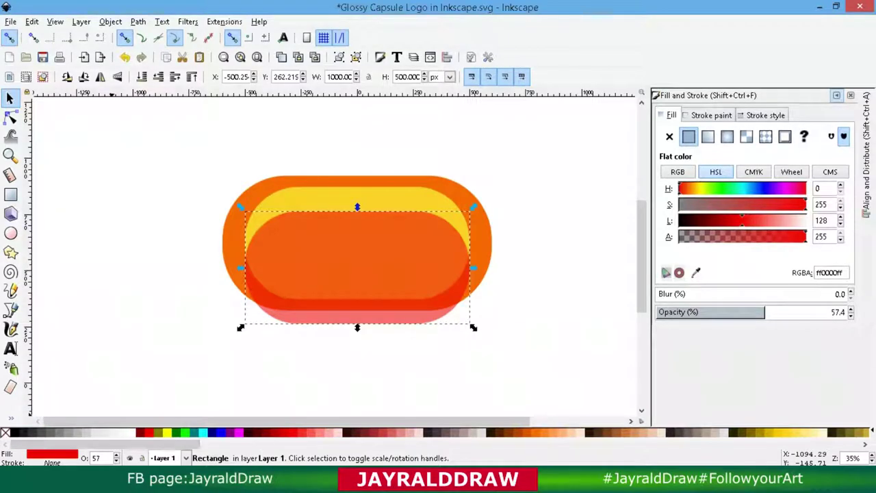
pyautogui.click(176, 433)
# Step: Position and enlarge the green copy, widening it to 1100 px
pyautogui.click(356, 196)
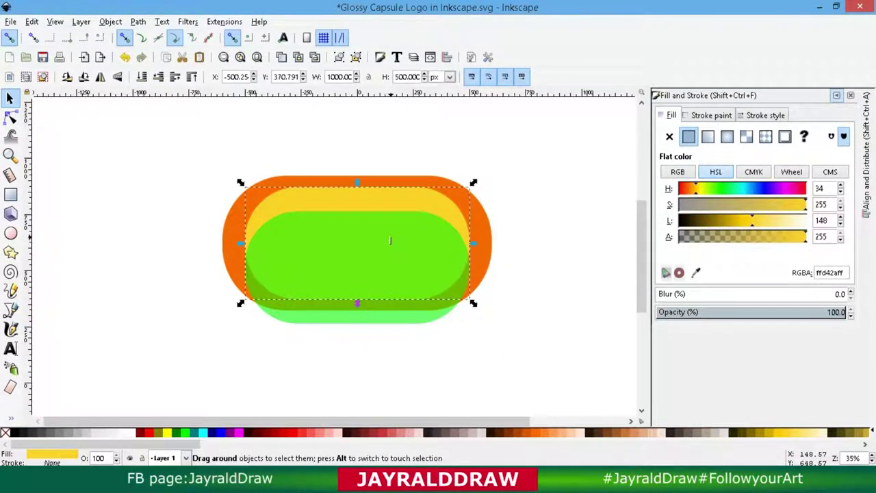
pyautogui.click(548, 356)
pyautogui.moveTo(381, 252); pyautogui.dragTo(382, 241)
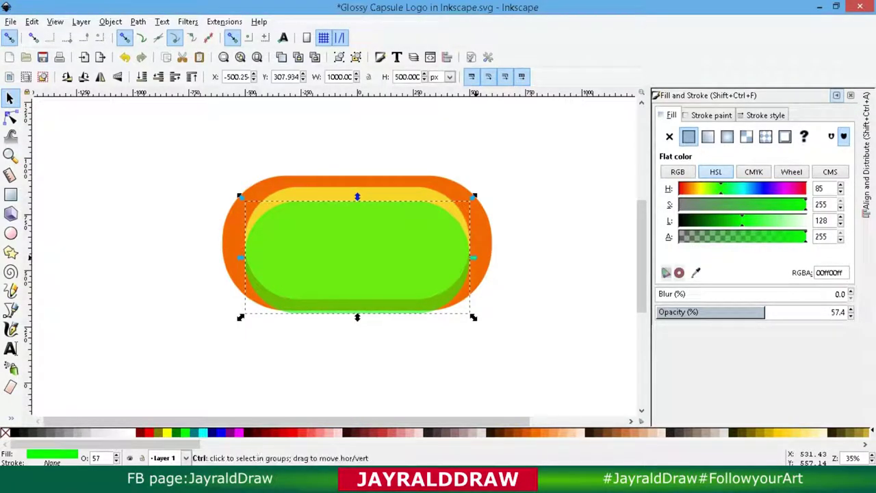
pyautogui.moveTo(240, 317); pyautogui.dragTo(233, 321)
pyautogui.hotkey('shift', 'Down')
pyautogui.hotkey('shift', 'Down')
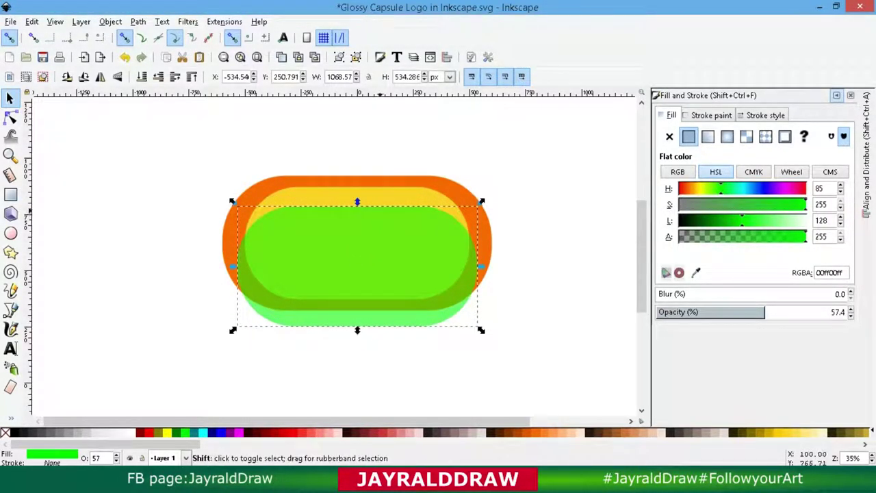
pyautogui.moveTo(482, 266); pyautogui.dragTo(488, 266)
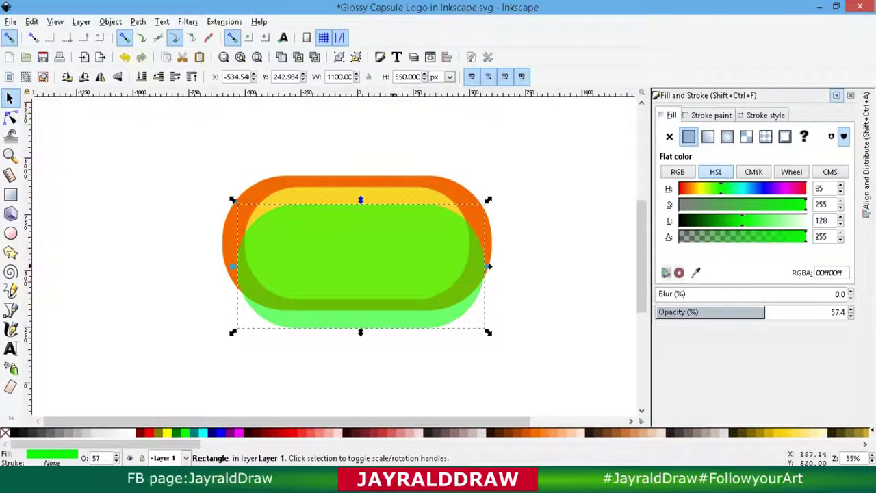
# Step: Subtract the green copy from the yellow capsule with Path > Difference
pyautogui.keyDown('shift'); pyautogui.click(361, 193); pyautogui.keyUp('shift')
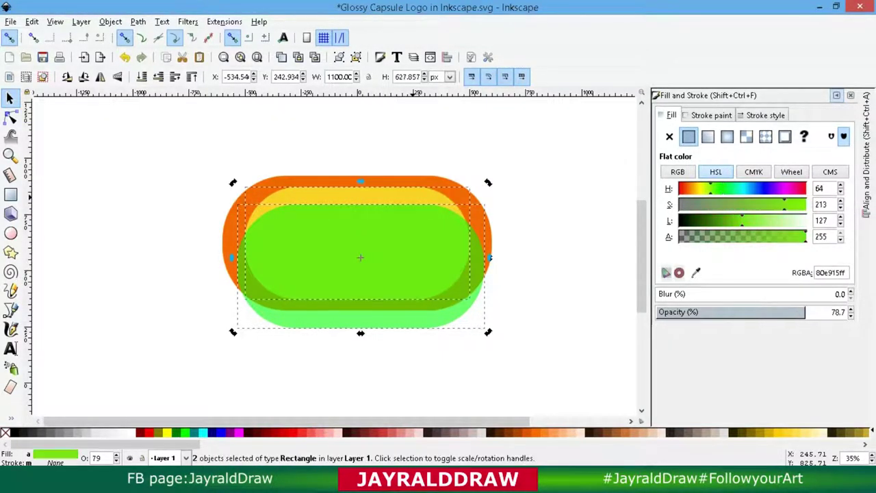
pyautogui.hotkey('ctrl', 'shift', 'a')
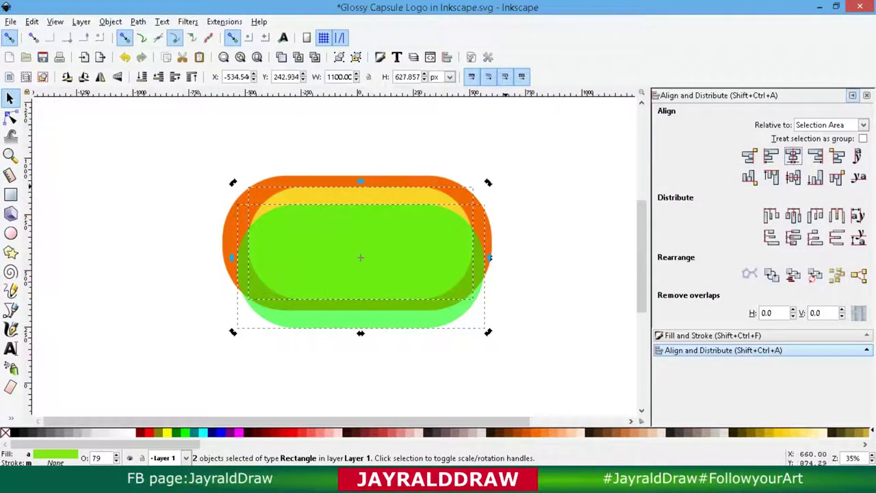
pyautogui.click(137, 21)
pyautogui.click(147, 109)
# Step: Centre the yellow arc horizontally, then duplicate it, flip it, and move the copy to the bottom edge
pyautogui.hotkey('ctrl', 'a')
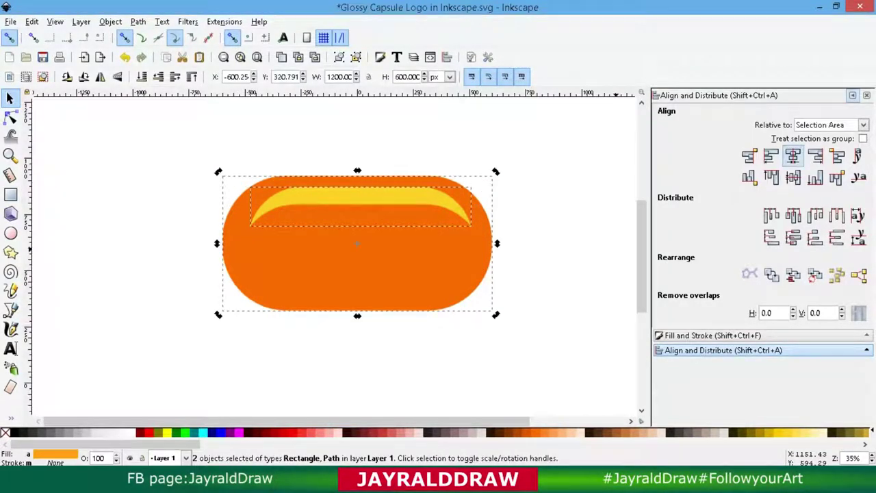
pyautogui.click(793, 156)
pyautogui.press('Escape')
pyautogui.click(389, 197)
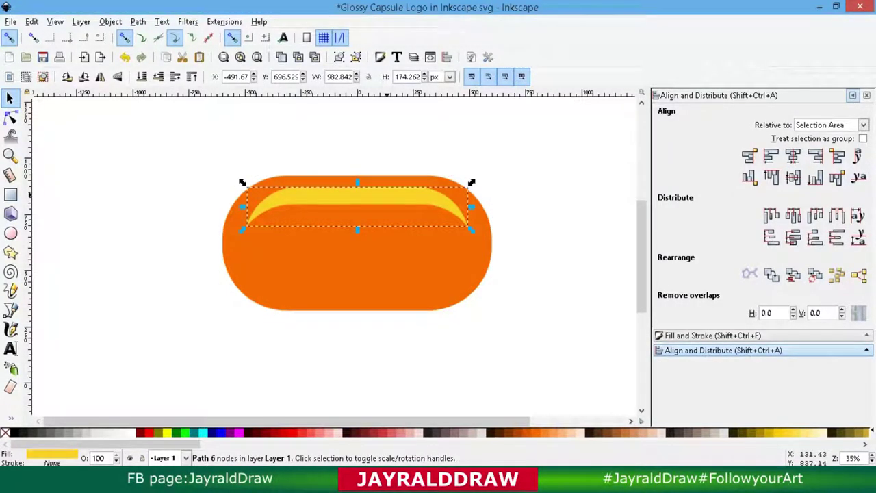
pyautogui.rightClick(383, 192)
pyautogui.press('Escape')
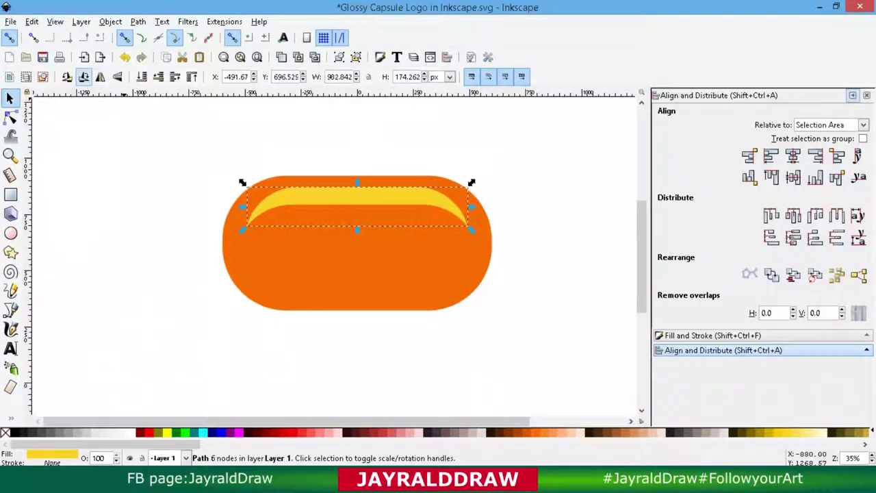
pyautogui.hotkey('ctrl', 'd')
pyautogui.click(117, 76)
pyautogui.moveTo(381, 218); pyautogui.dragTo(381, 293)
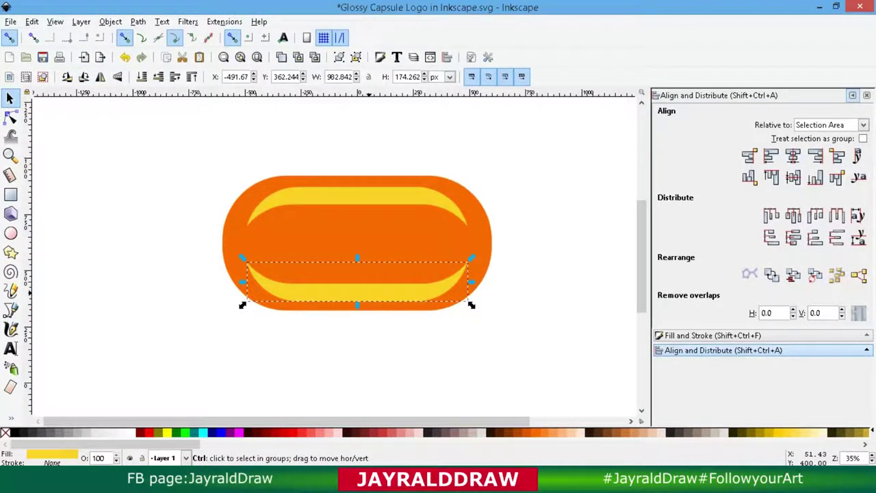
# Step: Union the top and bottom yellow arcs into a single path
pyautogui.click(380, 189)
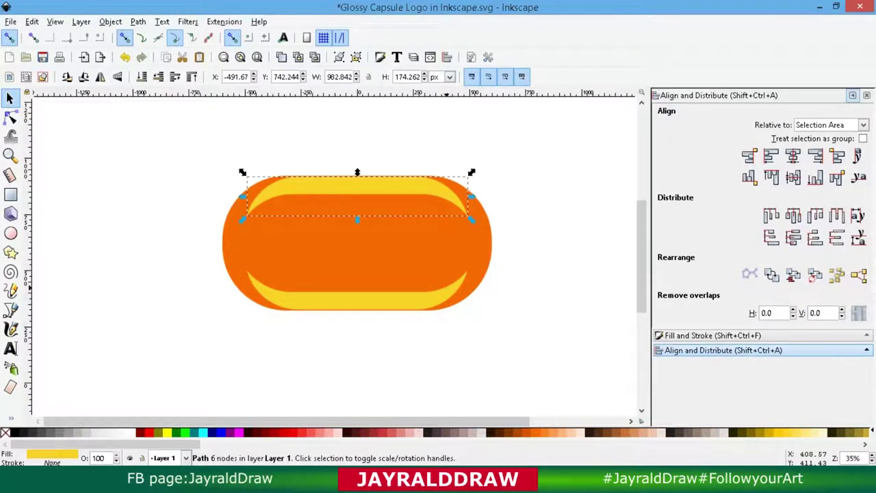
pyautogui.moveTo(513, 317); pyautogui.dragTo(240, 168)
pyautogui.click(110, 21)
pyautogui.press('Escape')
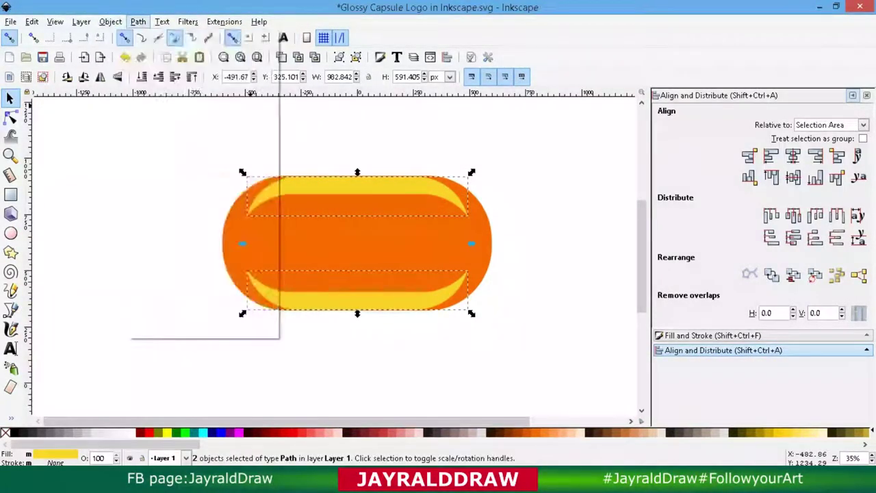
pyautogui.click(137, 22)
pyautogui.click(157, 92)
# Step: Make the merged arcs white with blur 4 and opacity 61, and enlarge them slightly
pyautogui.hotkey('ctrl', 'shift', 'f')
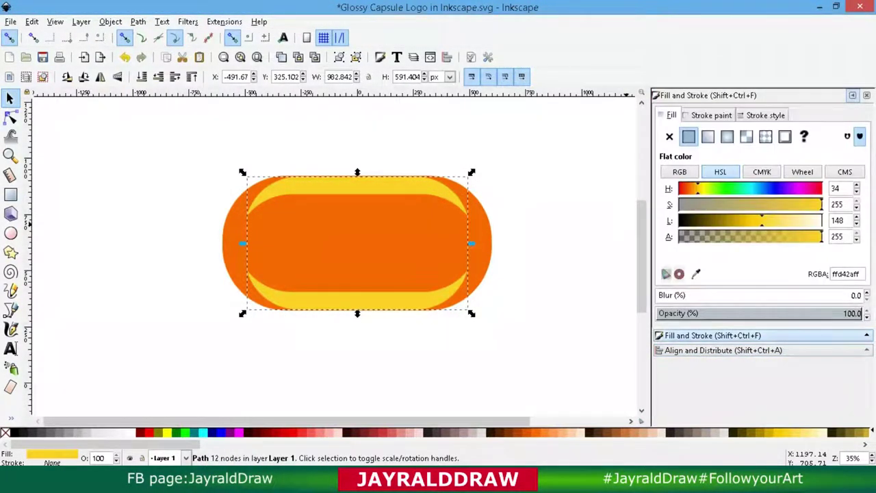
pyautogui.click(127, 432)
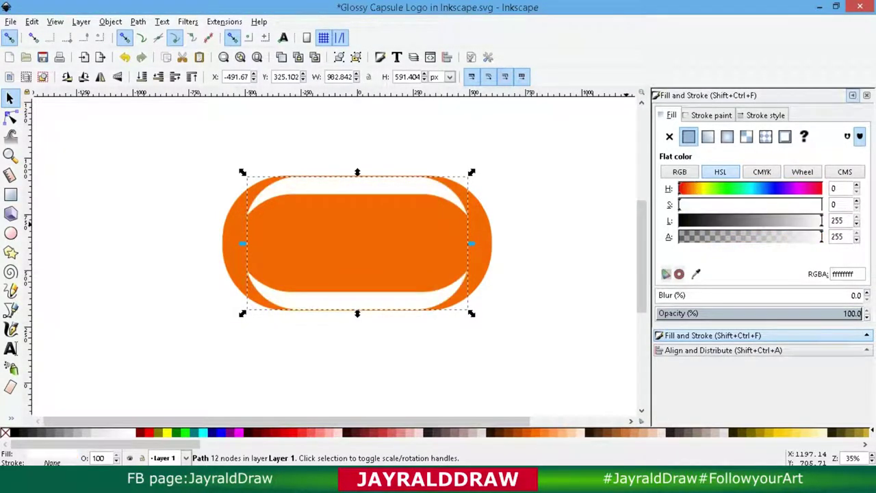
pyautogui.click(661, 295)
pyautogui.write('4')
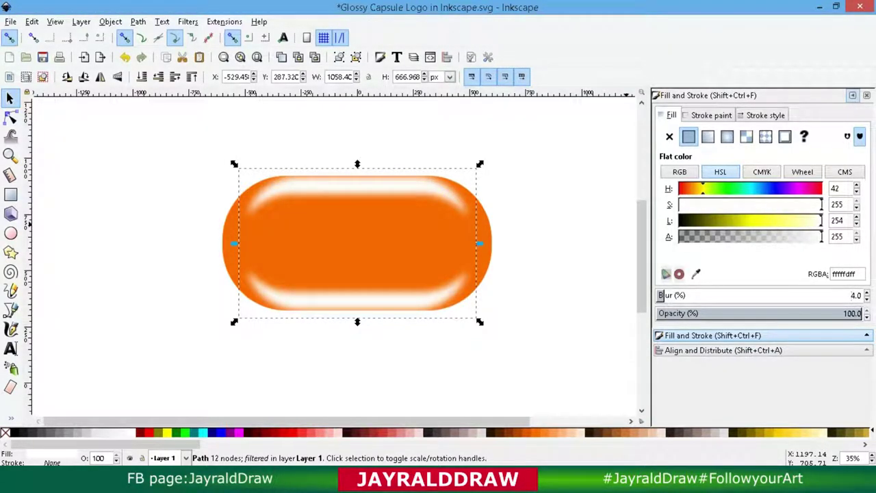
pyautogui.moveTo(849, 313); pyautogui.dragTo(782, 314)
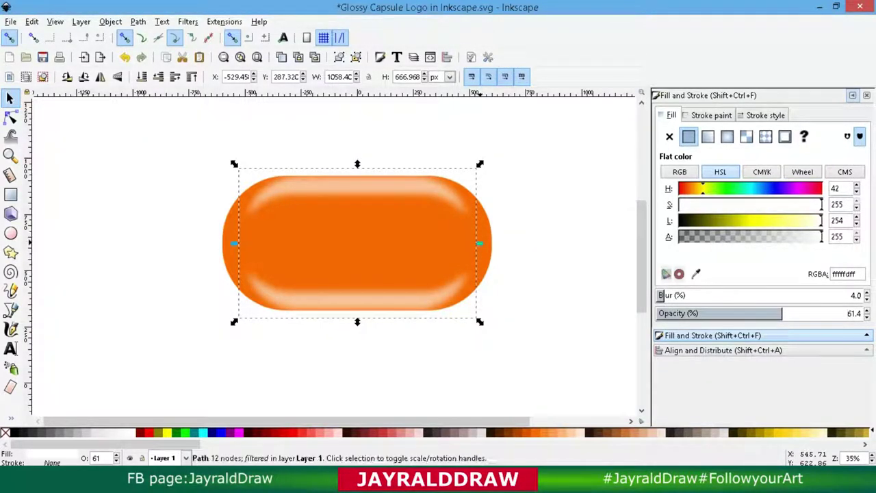
pyautogui.moveTo(234, 243); pyautogui.dragTo(219, 243)
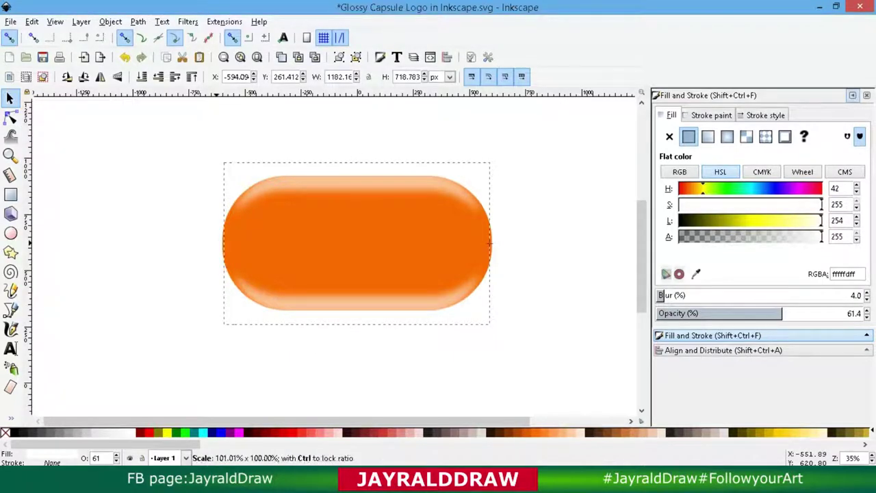
# Step: Duplicate the white highlight and give the copy about 96% opacity with no blur
pyautogui.rightClick(347, 308)
pyautogui.click(377, 127)
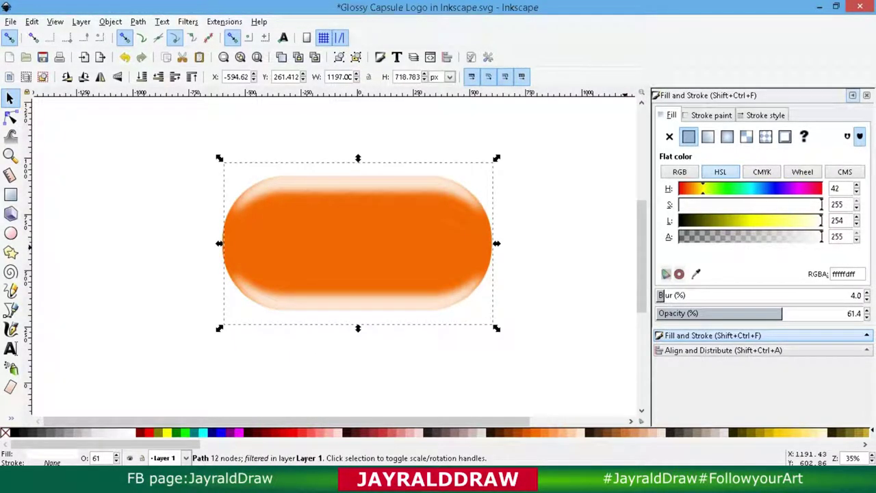
pyautogui.moveTo(782, 313); pyautogui.dragTo(853, 313)
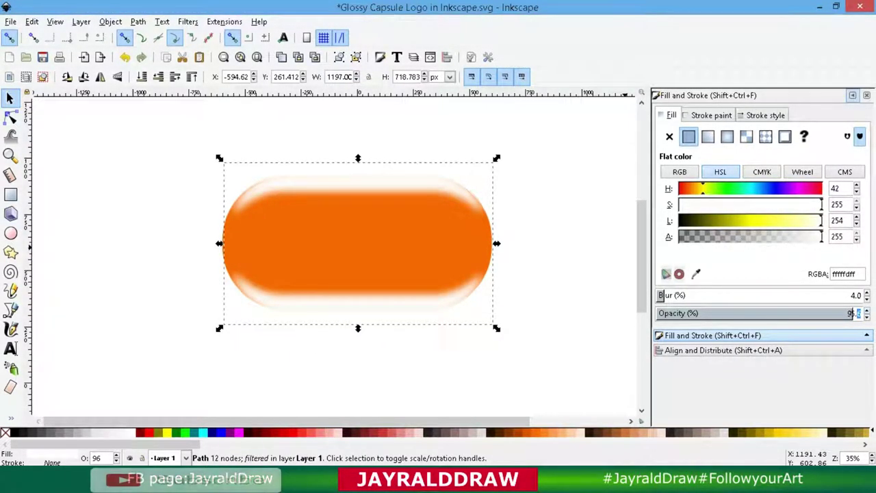
pyautogui.moveTo(668, 295); pyautogui.dragTo(658, 295)
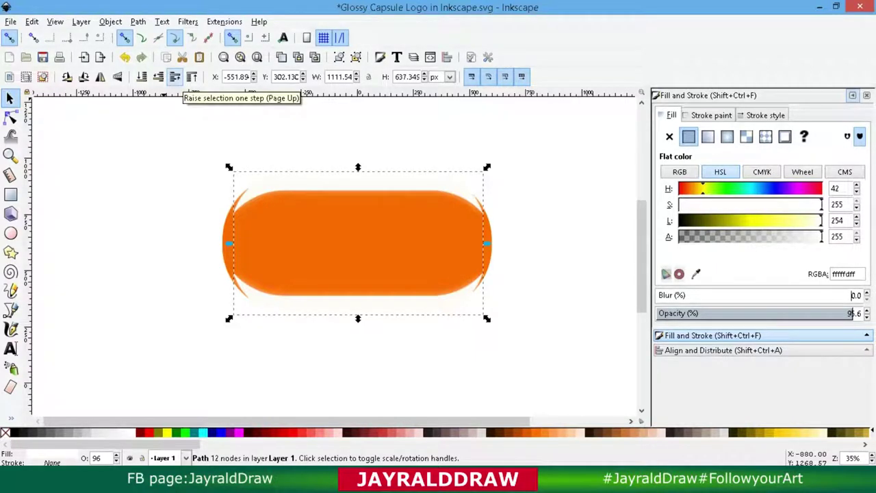
# Step: Make the copied highlight pale yellow at 62% opacity with blur 3, rescaled to fit the capsule
pyautogui.moveTo(854, 313); pyautogui.dragTo(783, 313)
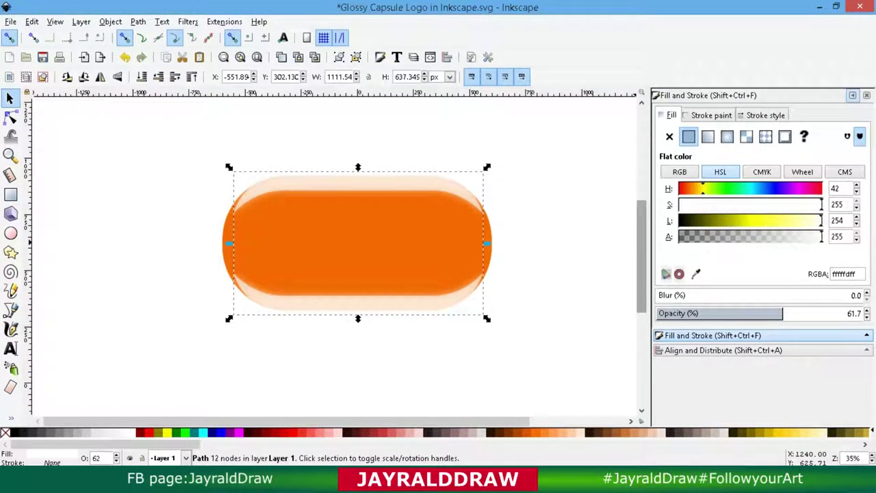
pyautogui.click(768, 220)
pyautogui.moveTo(768, 221); pyautogui.dragTo(791, 221)
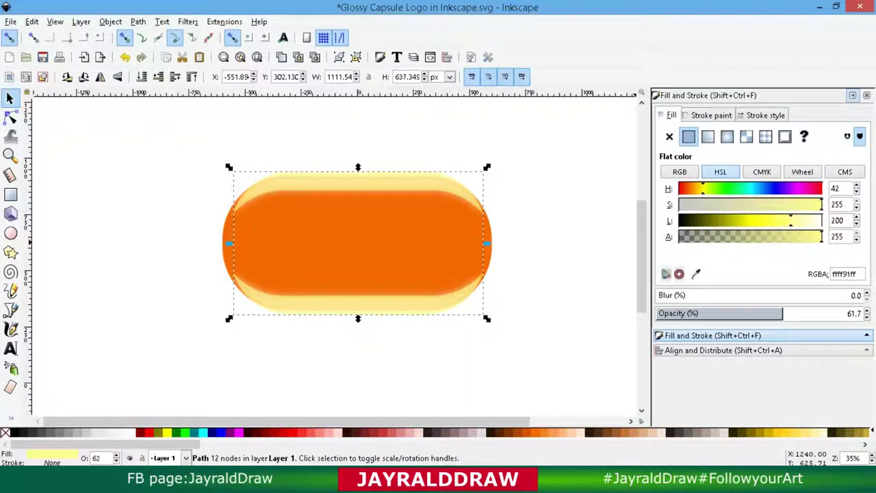
pyautogui.moveTo(658, 295); pyautogui.dragTo(662, 295)
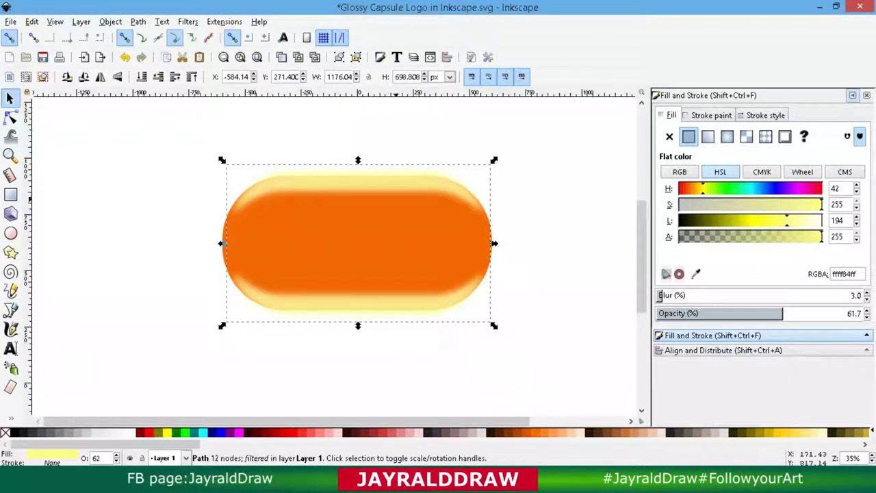
pyautogui.moveTo(359, 160)
pyautogui.mouseDown()
pyautogui.moveTo(358, 182)
pyautogui.moveTo(358, 173)
pyautogui.mouseUp()
pyautogui.press('%')
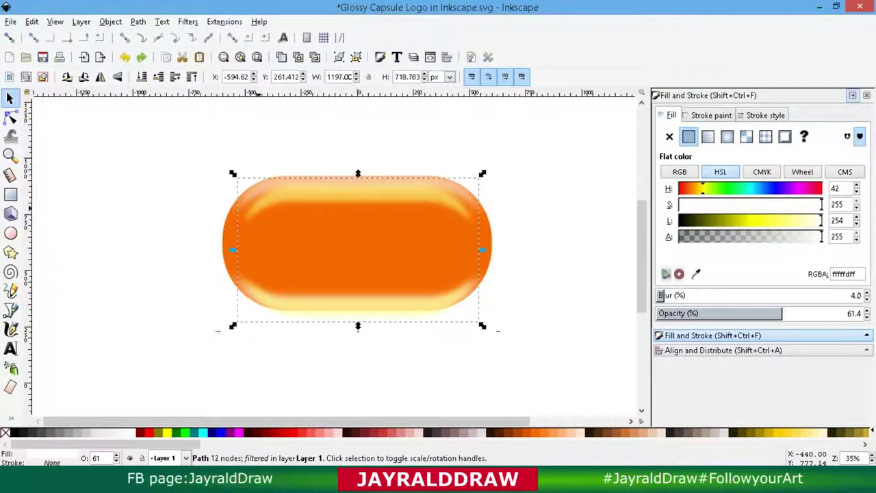
pyautogui.moveTo(483, 250); pyautogui.dragTo(493, 250)
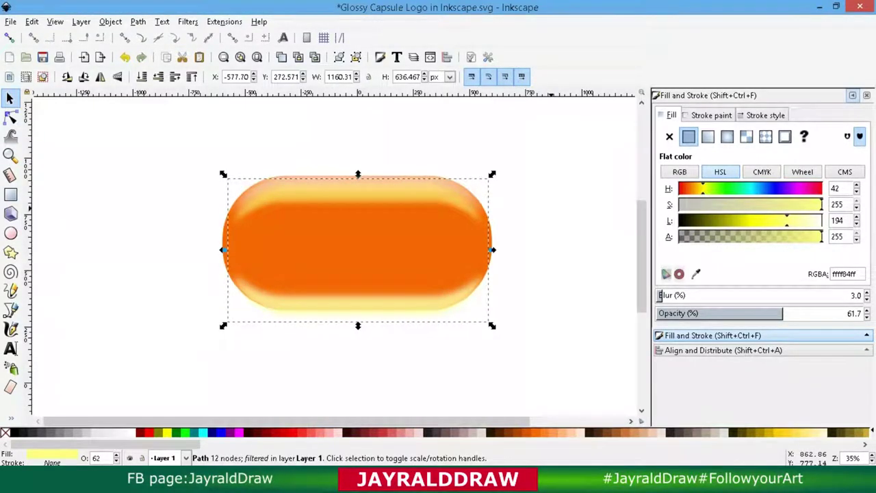
pyautogui.press('Escape')
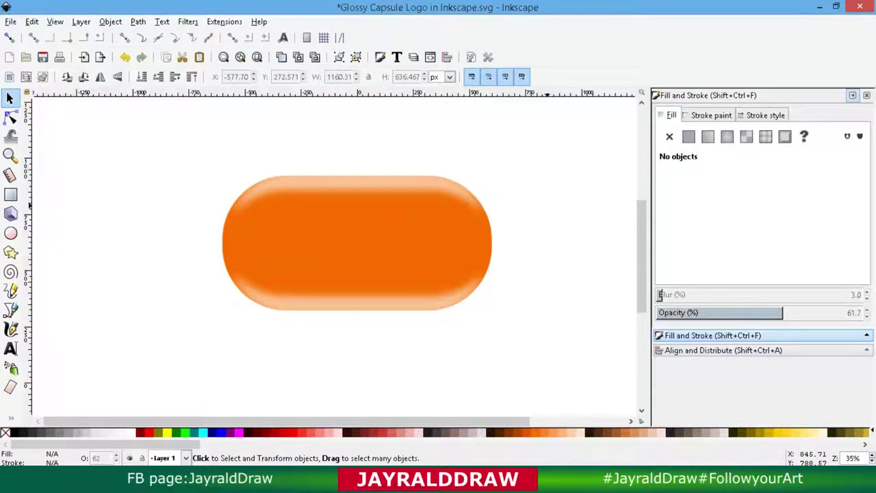
# Step: Duplicate the orange capsule body and change the copy's hue to red (#f50000)
pyautogui.press('Tab')
pyautogui.rightClick(344, 226)
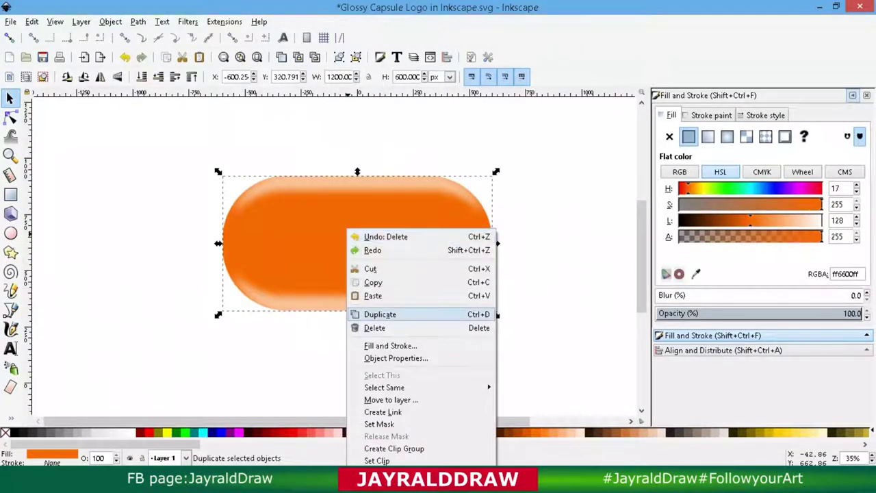
pyautogui.click(373, 313)
pyautogui.moveTo(750, 221); pyautogui.dragTo(738, 221)
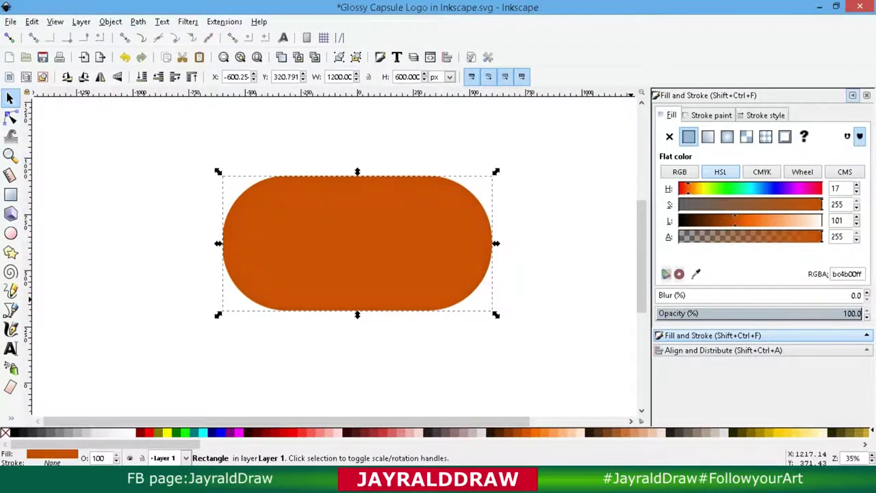
pyautogui.click(538, 433)
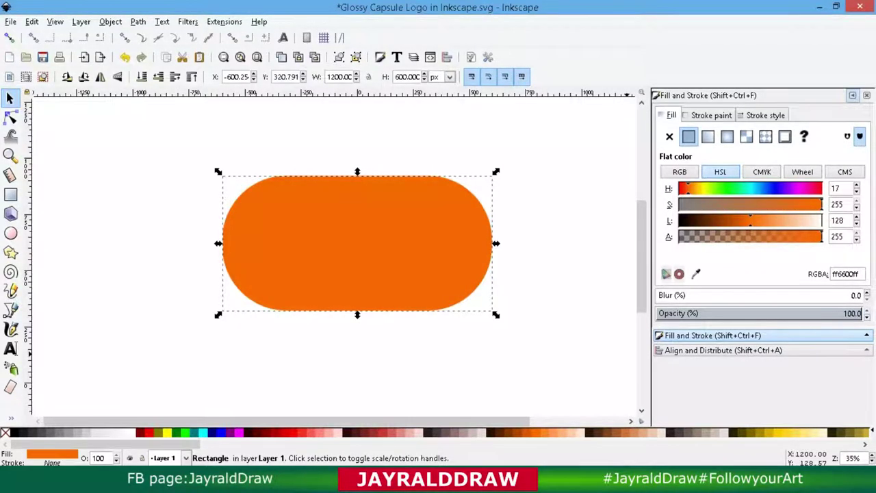
pyautogui.click(148, 433)
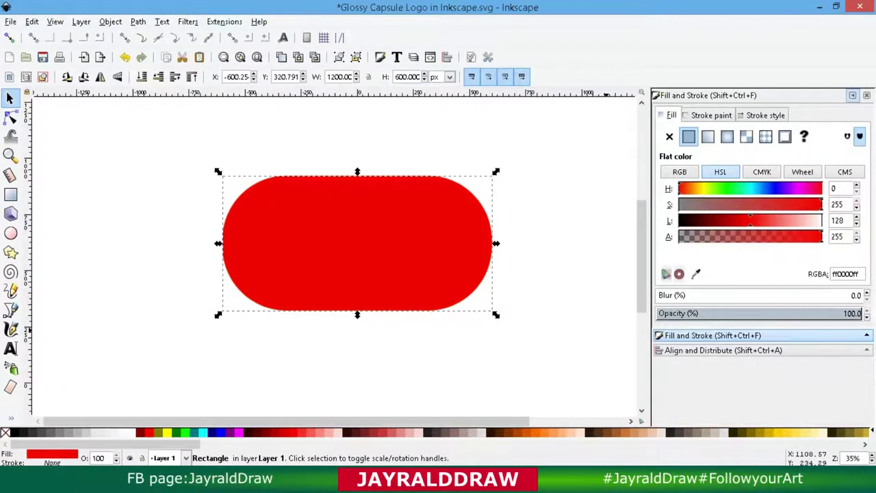
pyautogui.moveTo(750, 220); pyautogui.dragTo(747, 221)
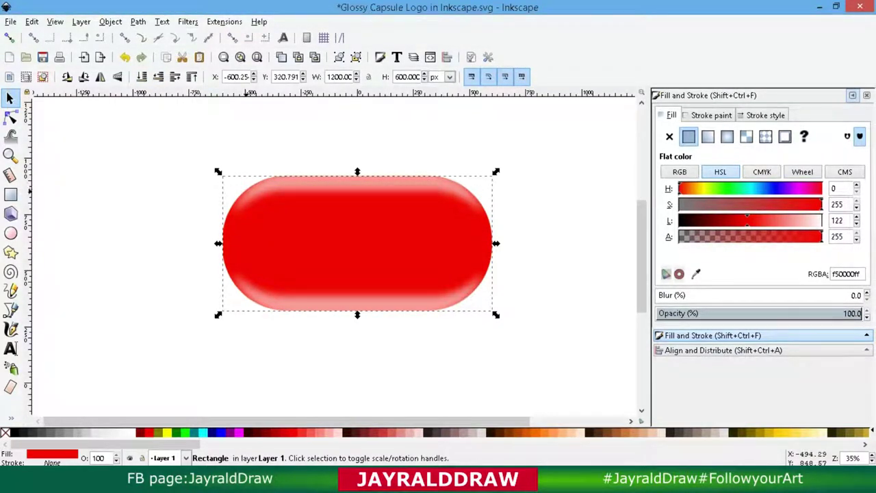
pyautogui.hotkey('ctrl', 'z')
# Step: Lighten the red fill to #ff2d2d and centre all three capsule layers on each other
pyautogui.press('d')
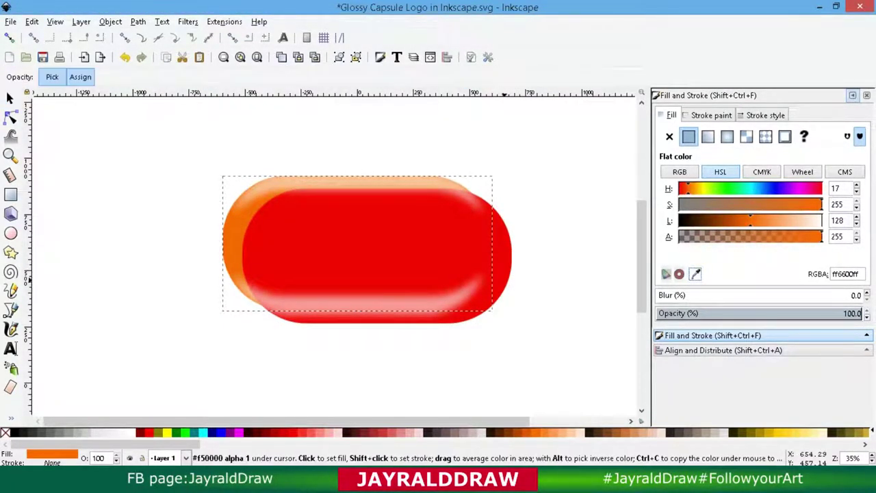
pyautogui.click(308, 246)
pyautogui.moveTo(748, 220); pyautogui.dragTo(763, 220)
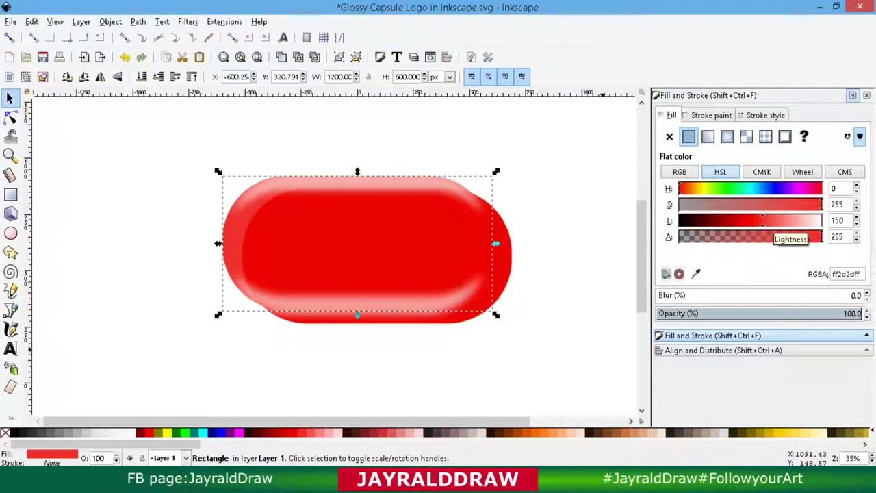
pyautogui.hotkey('ctrl', 'a')
pyautogui.hotkey('shift', 'ctrl', 'a')
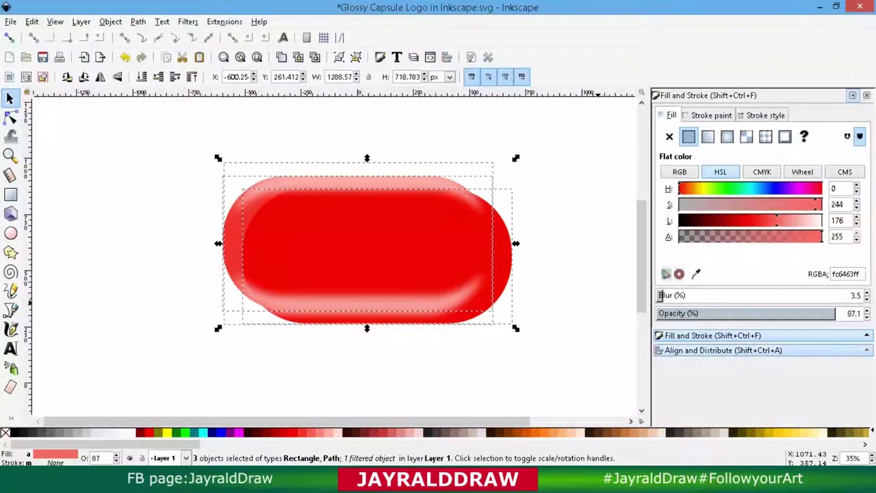
pyautogui.click(793, 156)
pyautogui.click(793, 177)
# Step: Shrink the red capsule slightly and re-centre the layers horizontally and vertically
pyautogui.press('Escape')
pyautogui.click(365, 243)
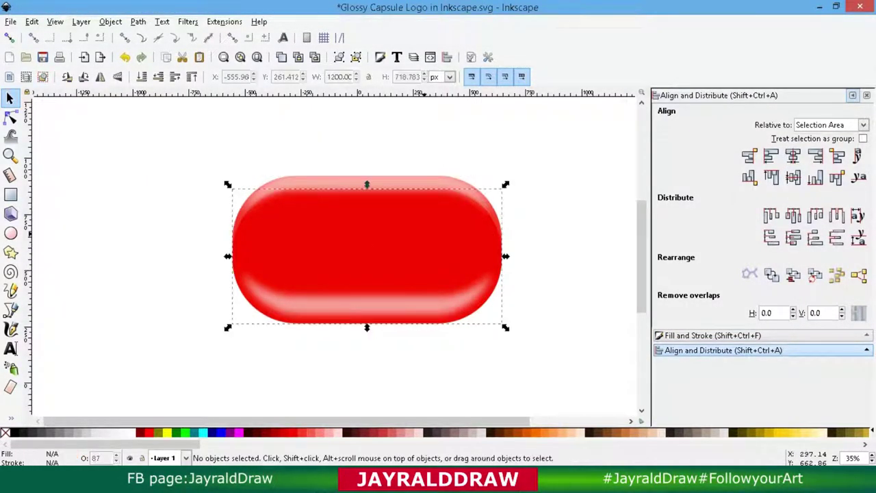
pyautogui.moveTo(506, 327); pyautogui.dragTo(493, 318)
pyautogui.hotkey('ctrl', 'a')
pyautogui.click(793, 156)
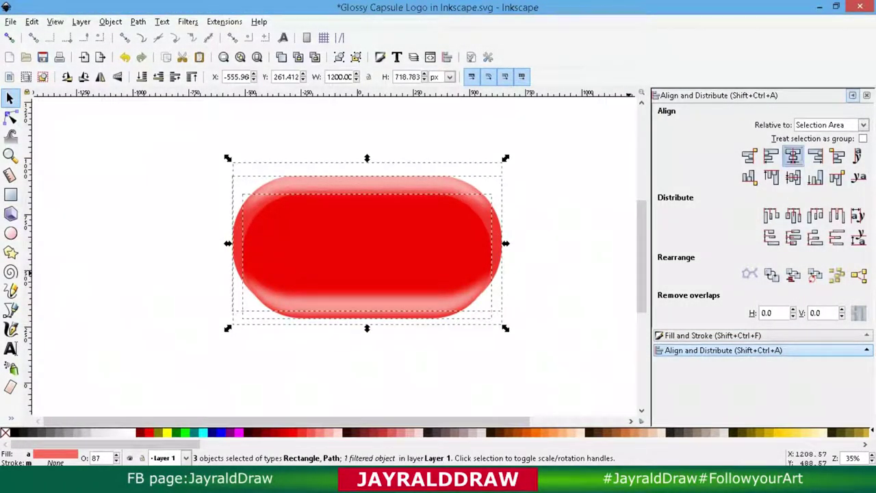
pyautogui.click(793, 178)
pyautogui.press('Escape')
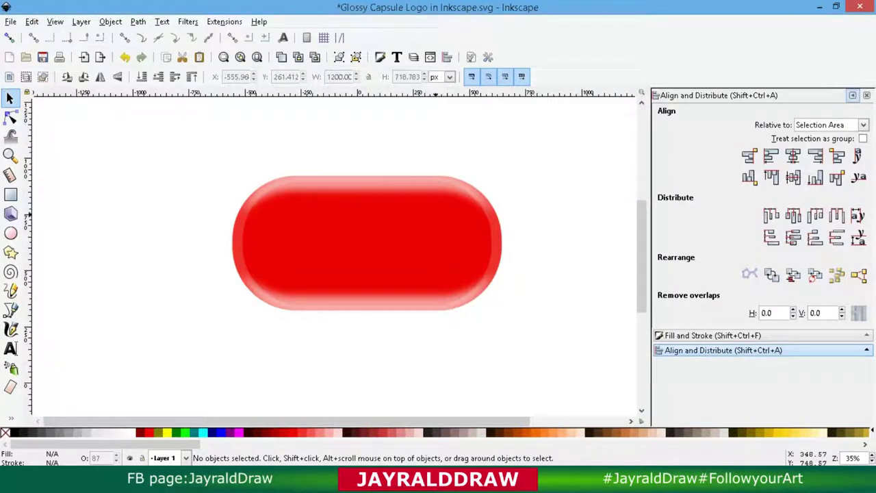
pyautogui.click(442, 213)
pyautogui.click(713, 336)
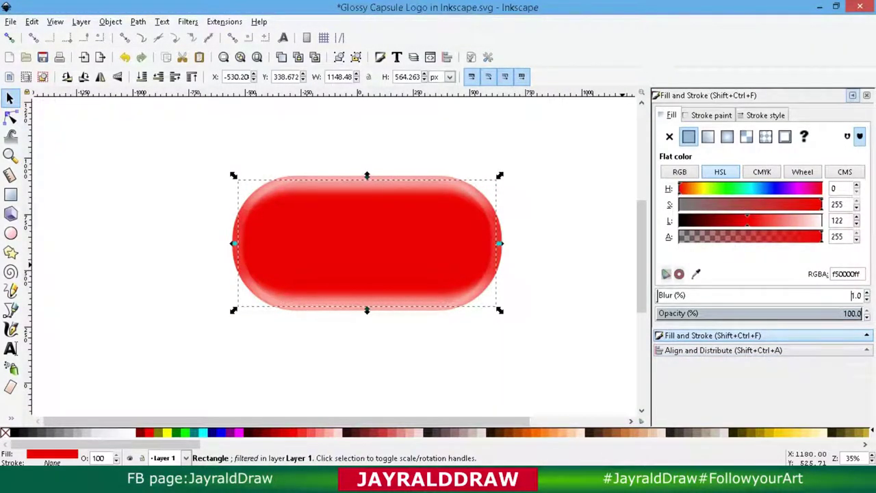
# Step: Darken the red capsule copy to #d00000 and raise its blur to 7%
pyautogui.press('Up')
pyautogui.press('Up')
pyautogui.press('Up')
pyautogui.press('Up')
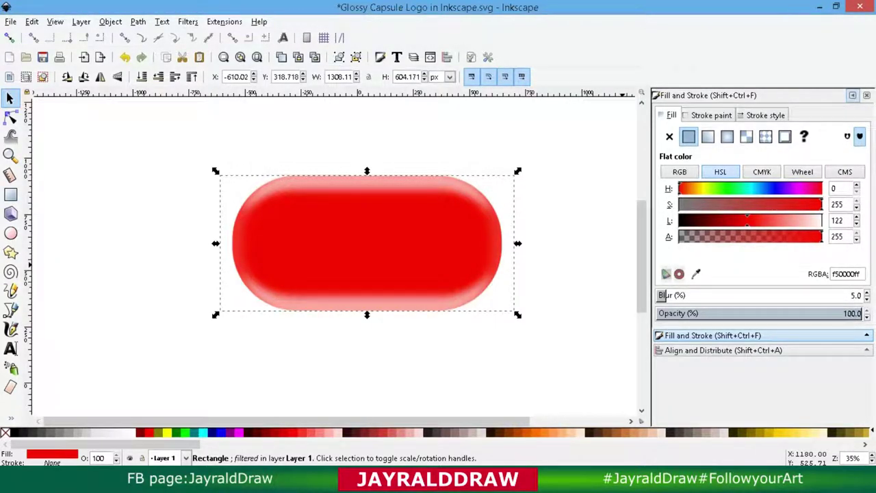
pyautogui.moveTo(748, 220); pyautogui.dragTo(736, 220)
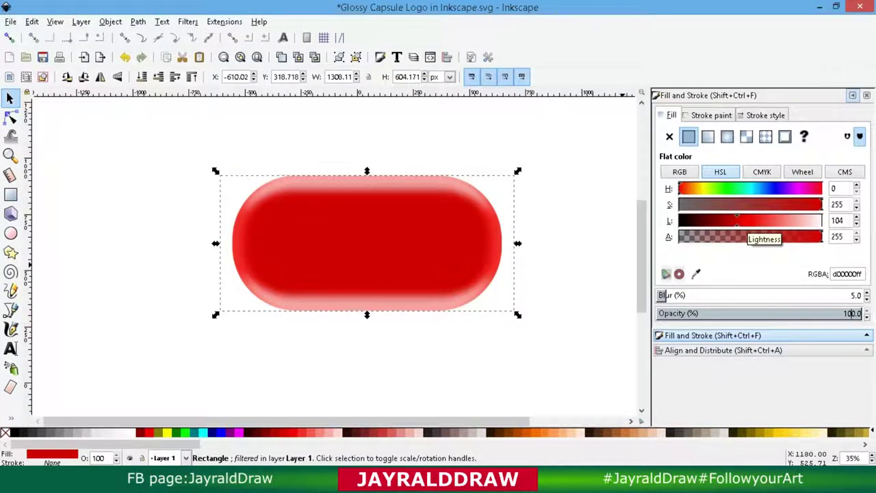
pyautogui.press('Up')
pyautogui.press('Up')
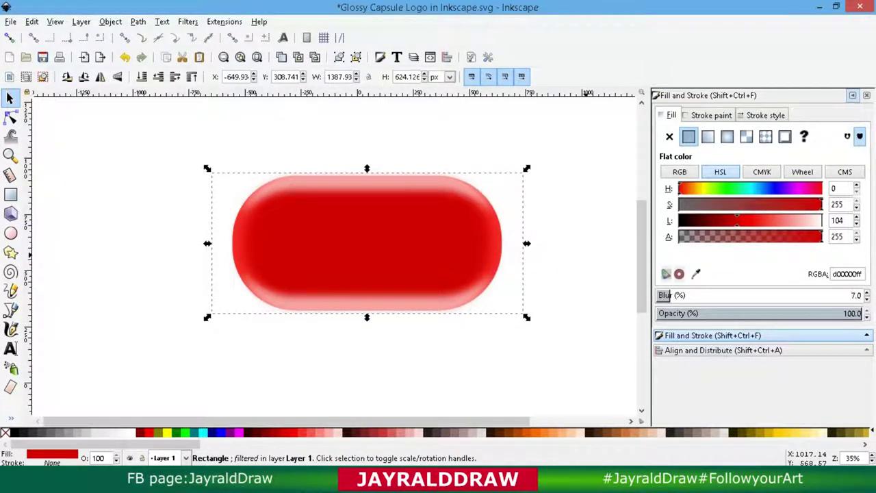
pyautogui.press('Escape')
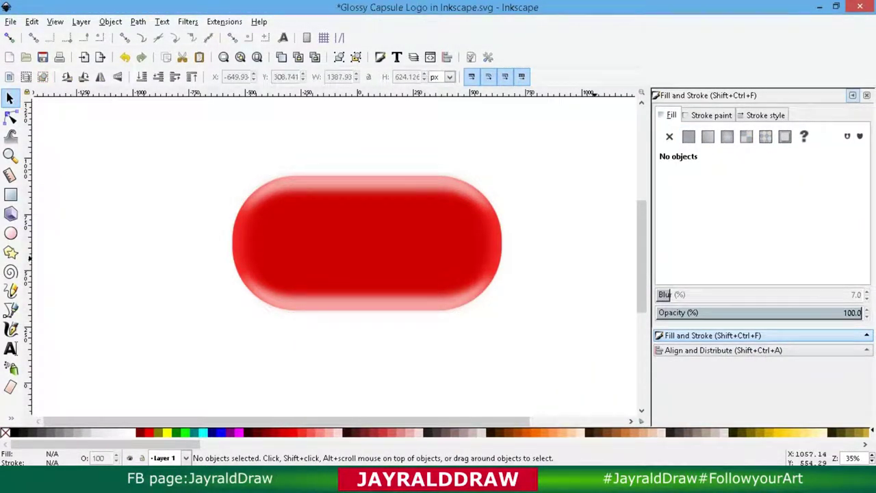
# Step: Draw a rounded rectangle over the capsule's right side and set its width to 600 px
pyautogui.press('r')
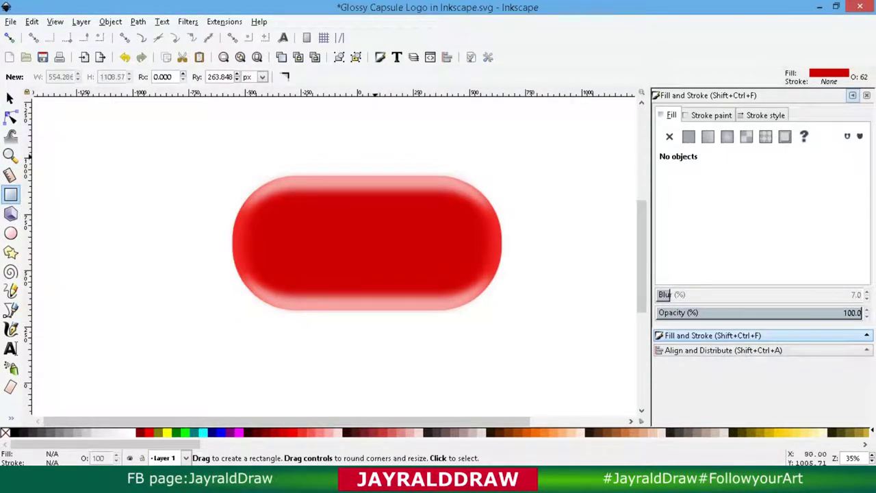
pyautogui.click(10, 98)
pyautogui.click(368, 205)
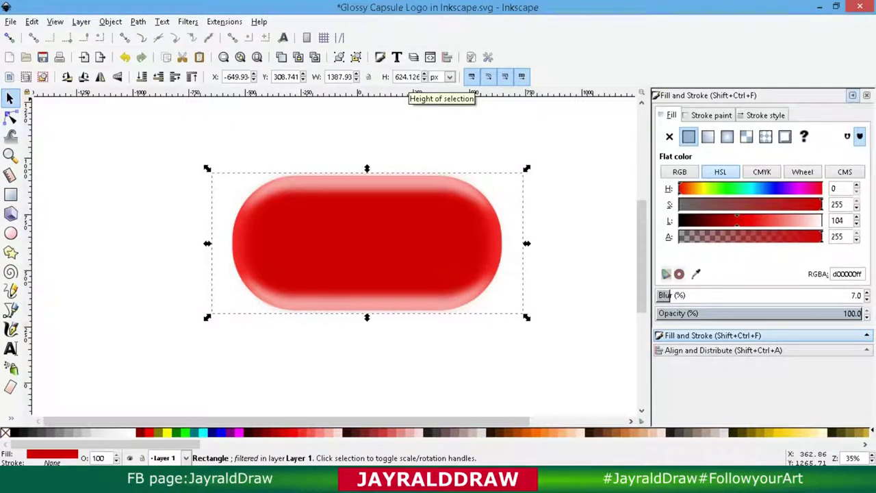
pyautogui.click(10, 194)
pyautogui.moveTo(365, 152); pyautogui.dragTo(536, 332)
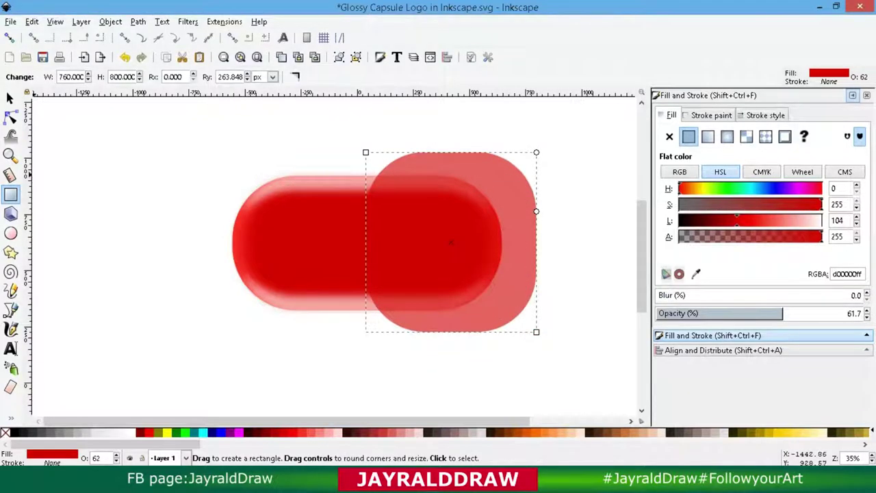
pyautogui.press('s')
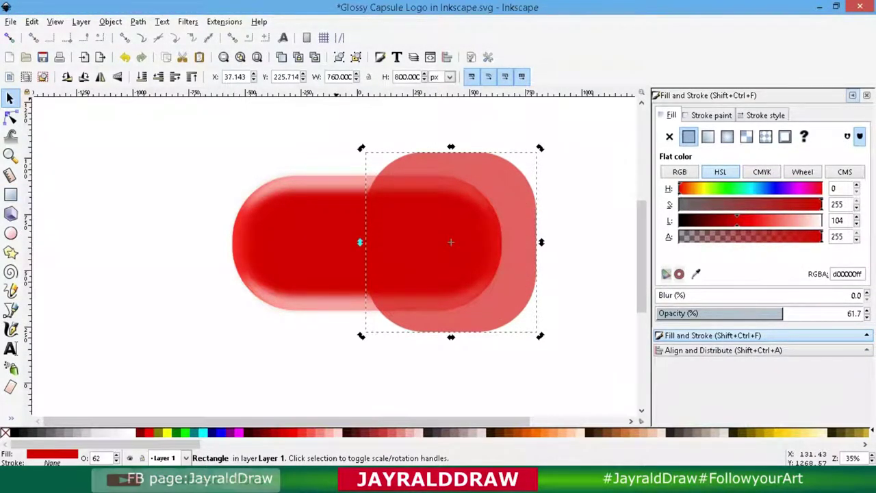
pyautogui.press('Tab')
pyautogui.press('Tab')
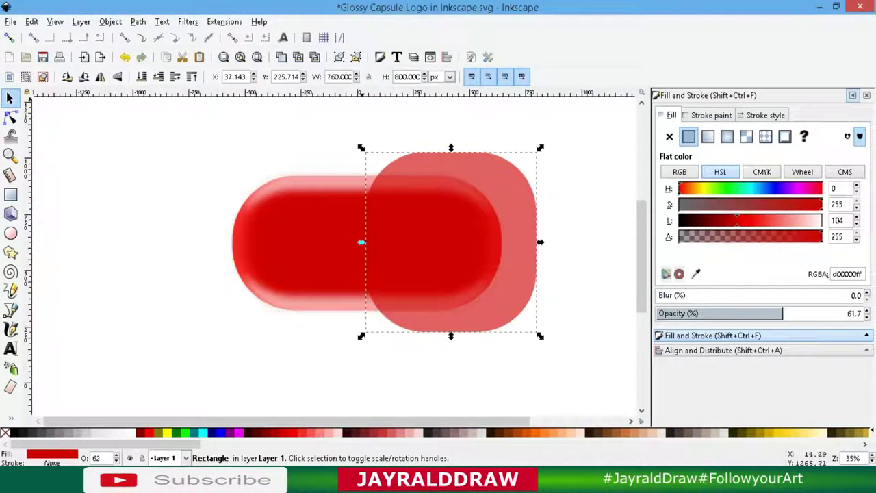
pyautogui.write('600')
pyautogui.press('Return')
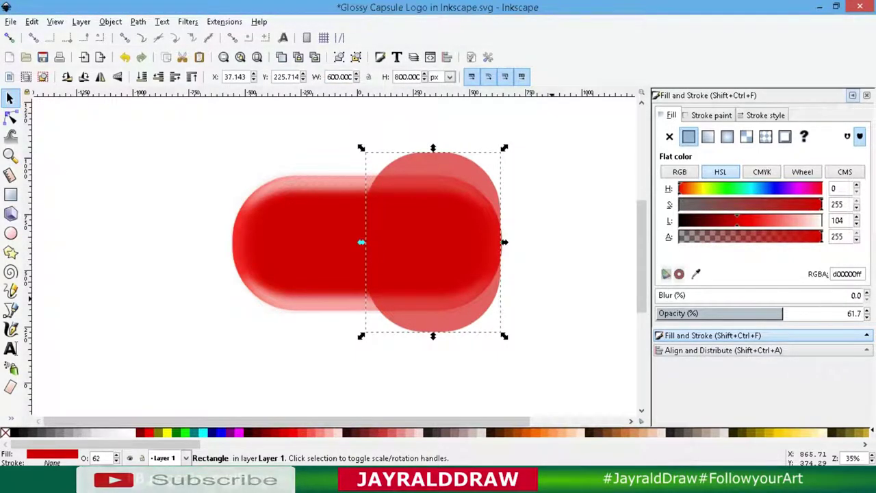
# Step: Center the rectangle vertically on the capsule and align their right edges
pyautogui.hotkey('ctrl', 'a')
pyautogui.hotkey('shift', 'ctrl', 'a')
pyautogui.click(793, 156)
pyautogui.click(793, 178)
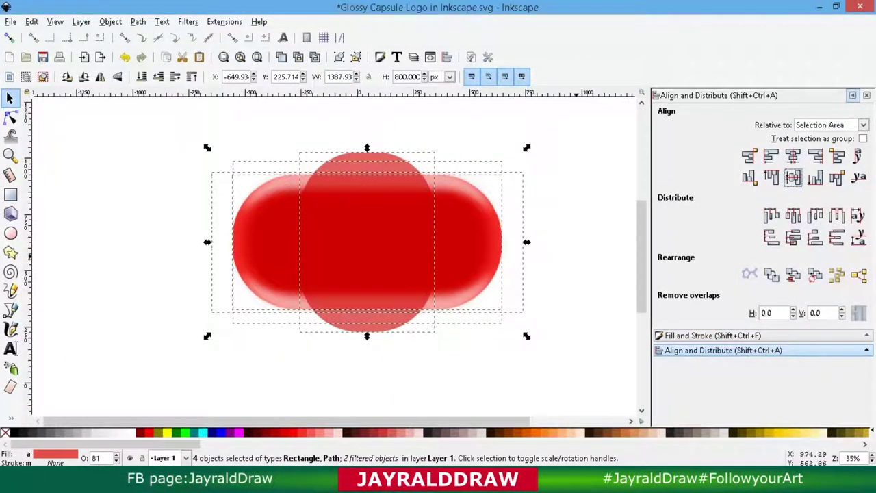
pyautogui.click(576, 257)
pyautogui.click(367, 164)
pyautogui.keyDown('shift'); pyautogui.click(472, 240); pyautogui.keyUp('shift')
pyautogui.click(815, 156)
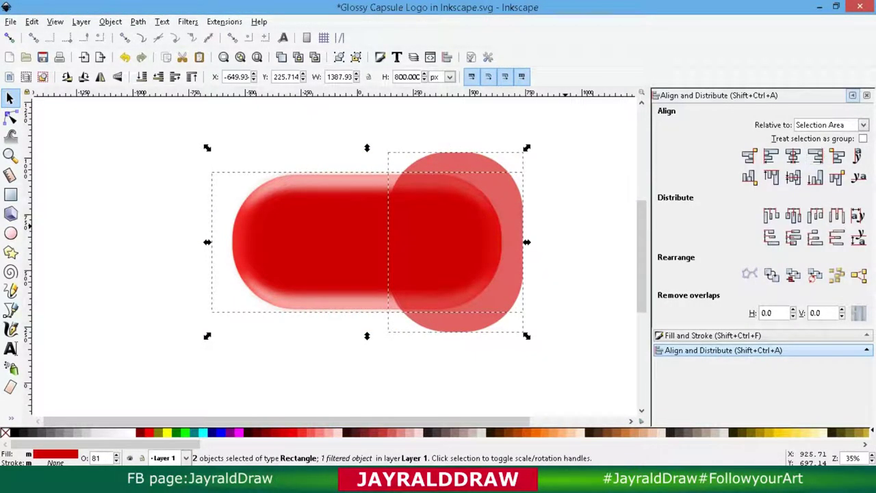
pyautogui.click(390, 242)
pyautogui.moveTo(390, 242); pyautogui.dragTo(364, 242)
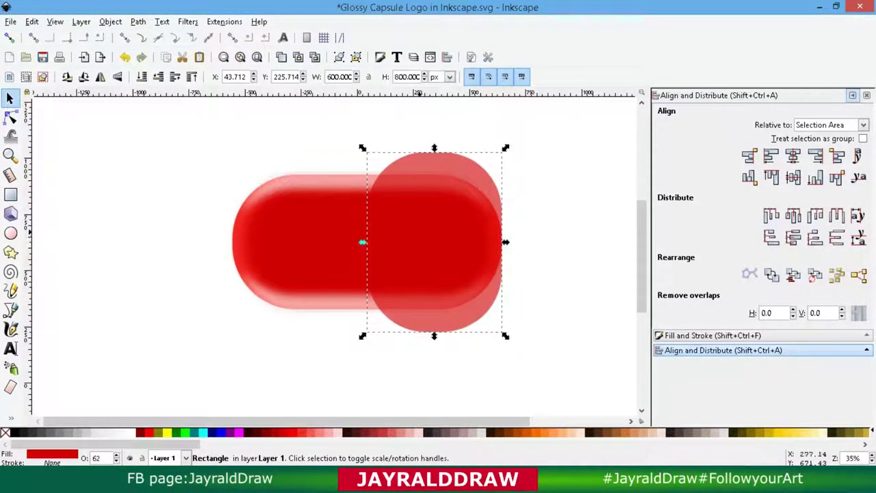
pyautogui.hotkey('ctrl', 'a')
# Step: Try clipping the capsule with the rectangle, then union the two capsule shapes
pyautogui.click(111, 21)
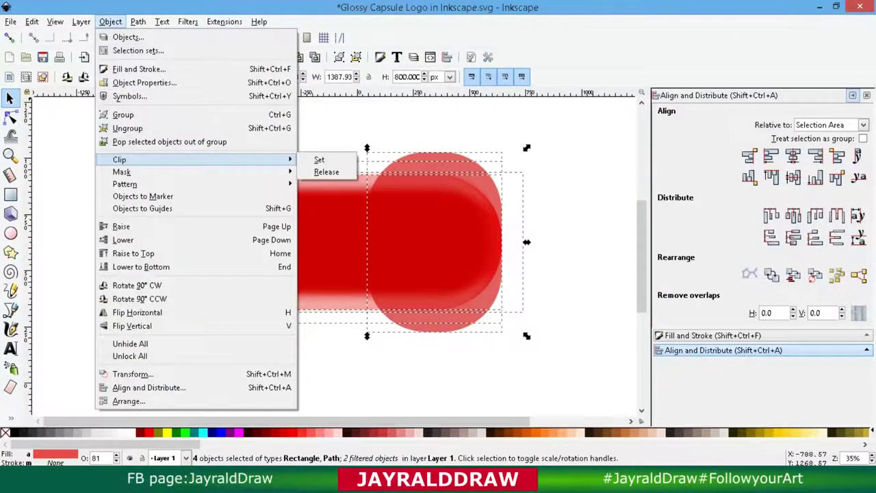
pyautogui.click(318, 160)
pyautogui.press('Escape')
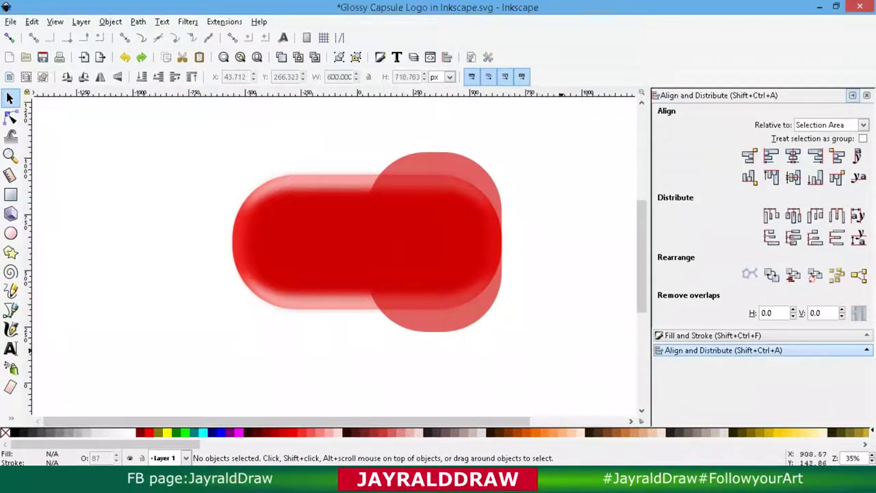
pyautogui.hotkey('ctrl', 'a')
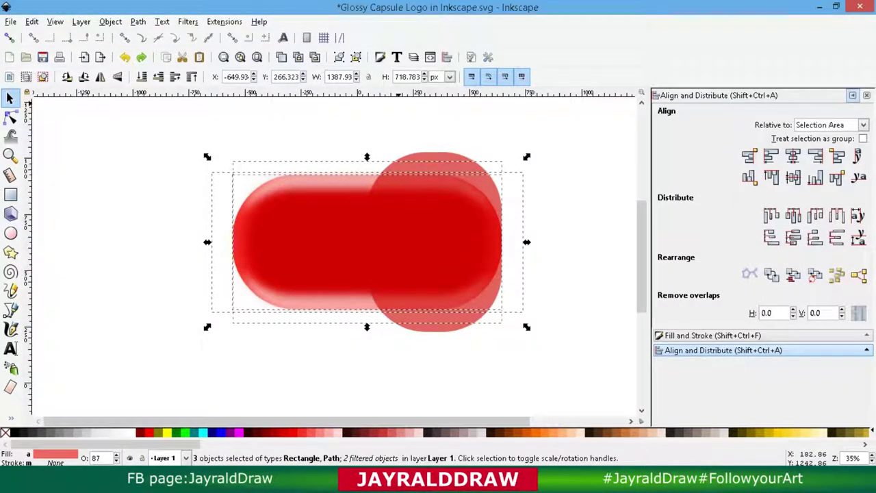
pyautogui.click(137, 21)
pyautogui.click(164, 100)
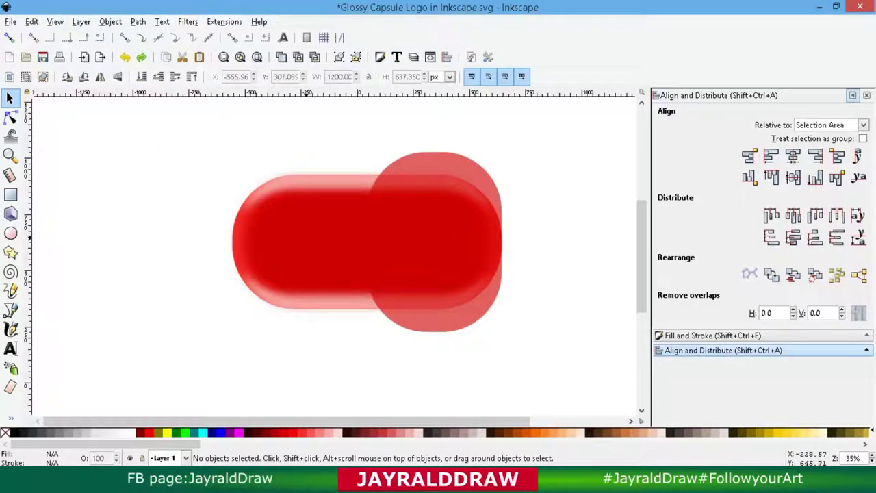
# Step: Subtract the translucent rectangle from the flat capsule with Path > Difference
pyautogui.click(452, 322)
pyautogui.keyDown('shift'); pyautogui.click(327, 262); pyautogui.keyUp('shift')
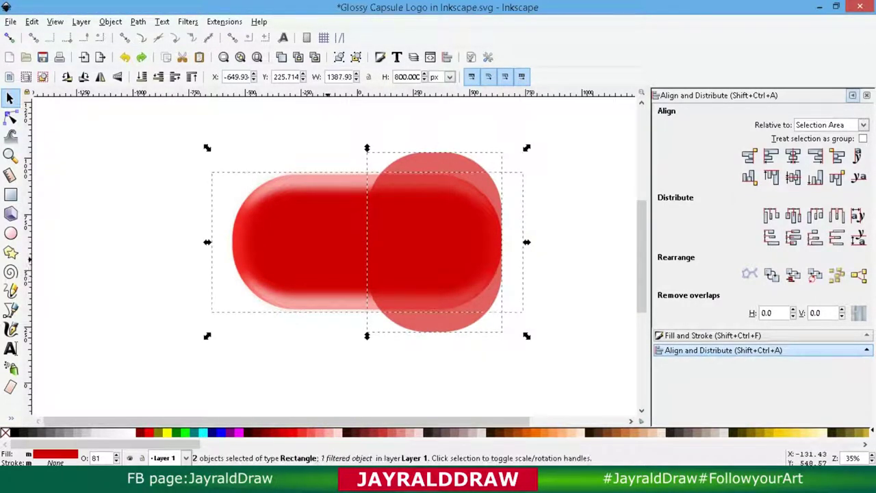
pyautogui.keyDown('shift'); pyautogui.click(363, 241); pyautogui.keyUp('shift')
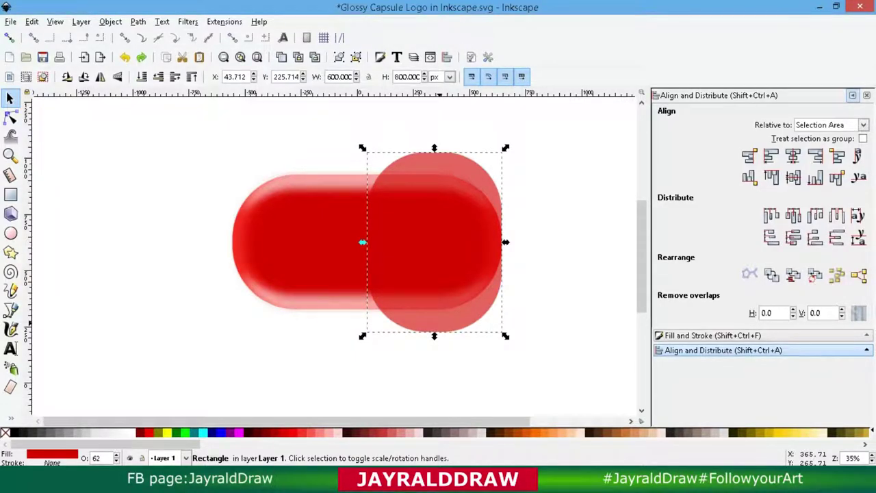
pyautogui.click(236, 233)
pyautogui.rightClick(235, 230)
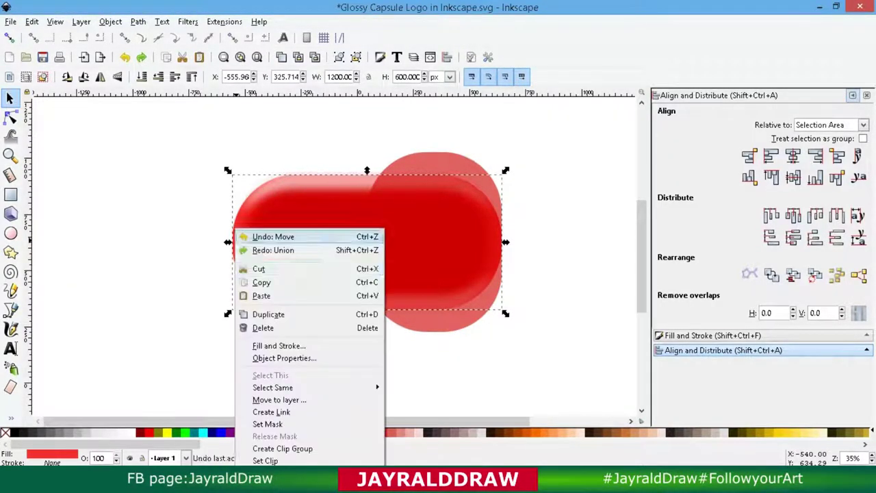
pyautogui.click(453, 319)
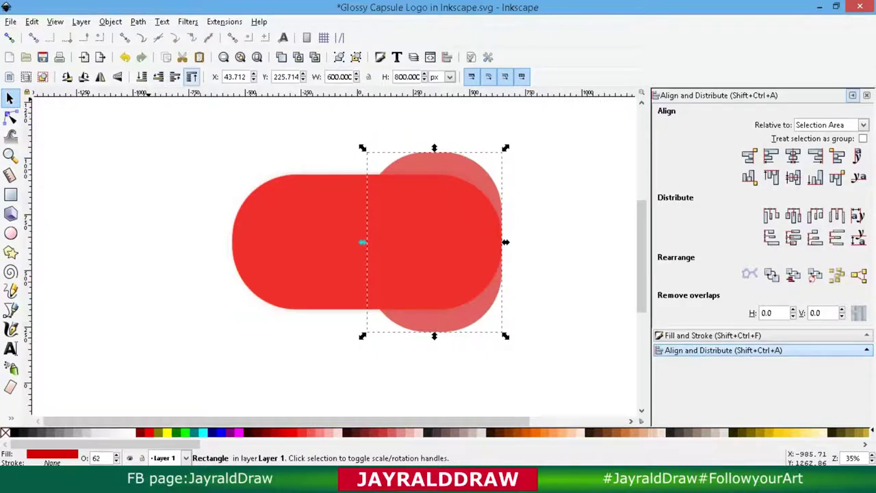
pyautogui.keyDown('shift'); pyautogui.click(362, 241); pyautogui.keyUp('shift')
pyautogui.click(138, 21)
pyautogui.click(161, 108)
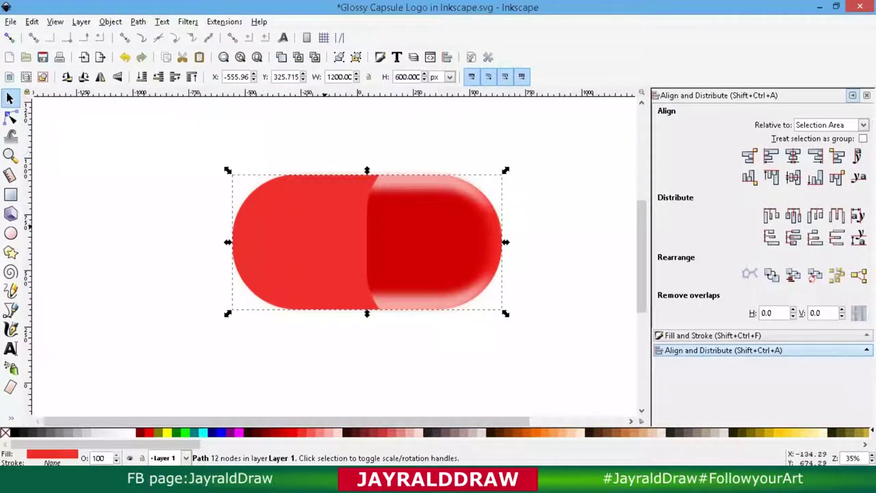
# Step: Clip the glossy capsule to its left half, then duplicate and mirror the copy
pyautogui.hotkey('ctrl', 'a')
pyautogui.click(110, 21)
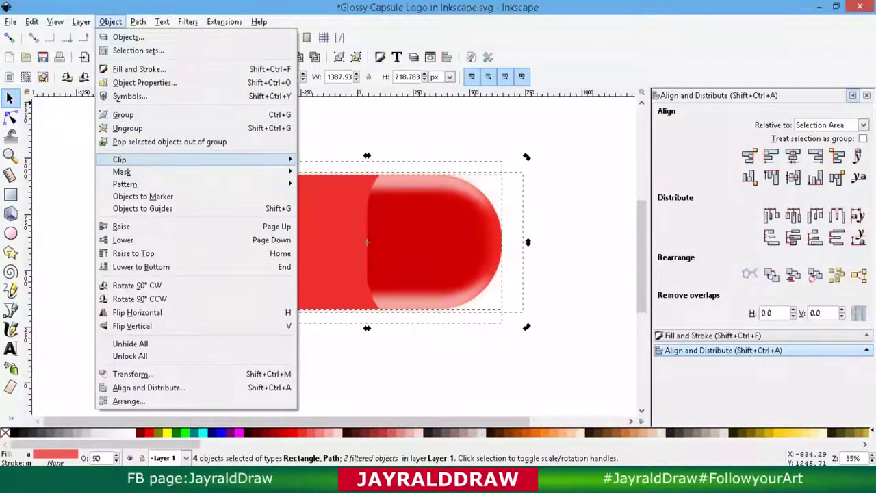
pyautogui.click(322, 160)
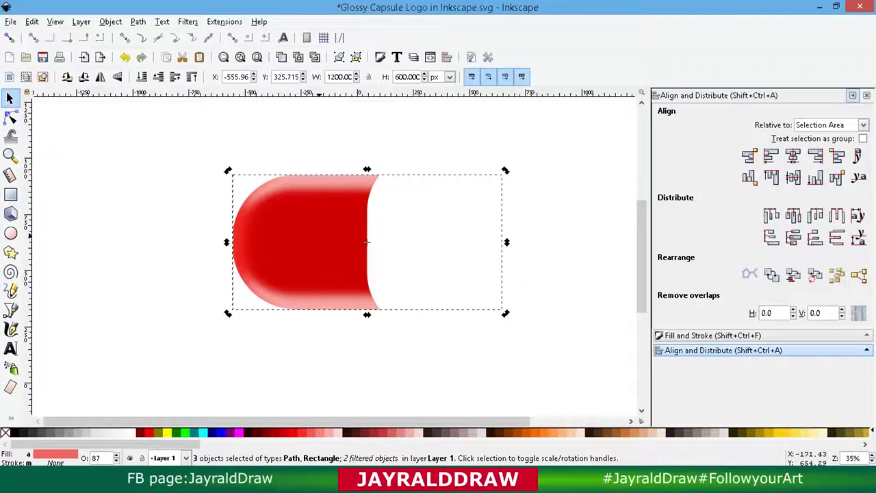
pyautogui.rightClick(312, 229)
pyautogui.click(344, 313)
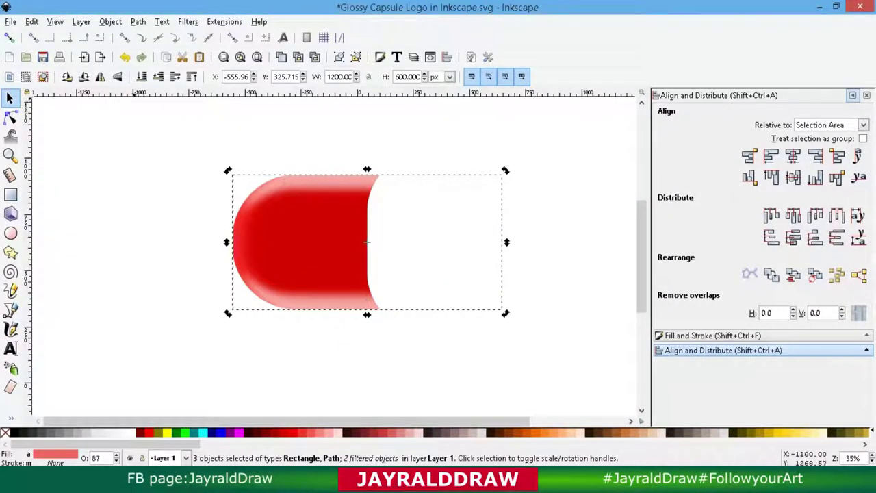
pyautogui.click(100, 77)
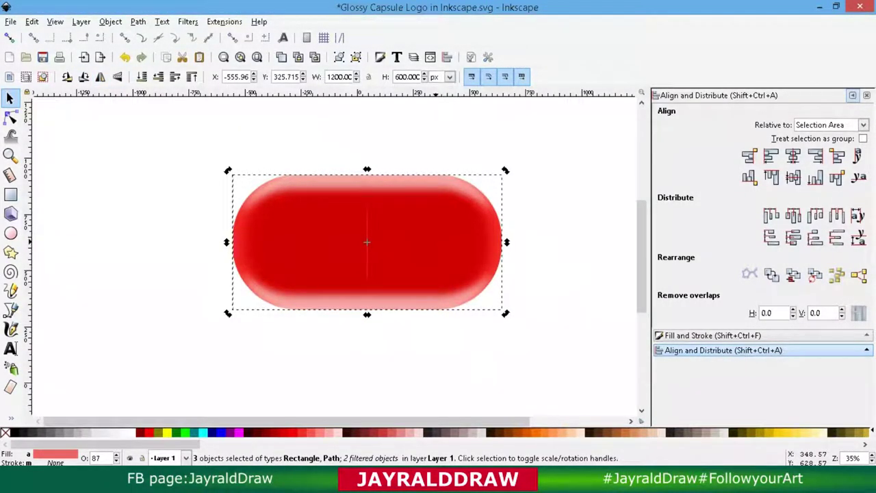
pyautogui.press('Tab')
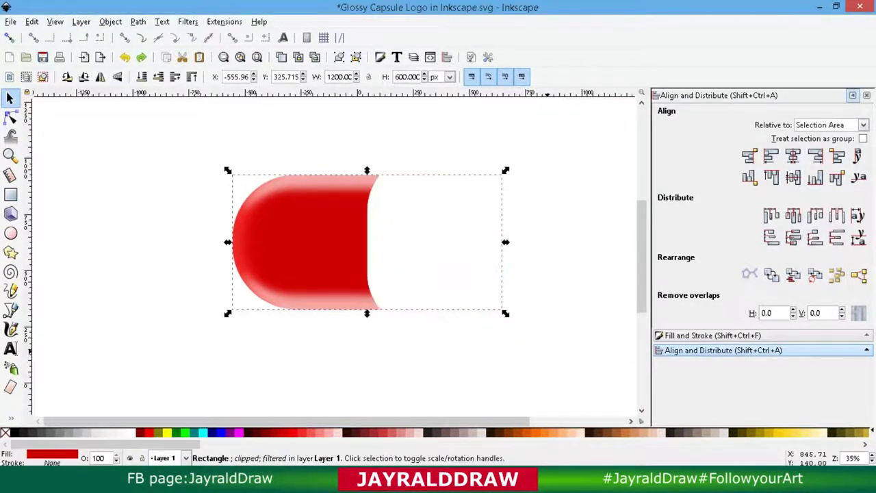
pyautogui.hotkey('ctrl', 'a')
pyautogui.rightClick(307, 210)
# Step: Group the six pieces, slide the mirrored half right to open a gap, and try ungrouping it
pyautogui.click(335, 459)
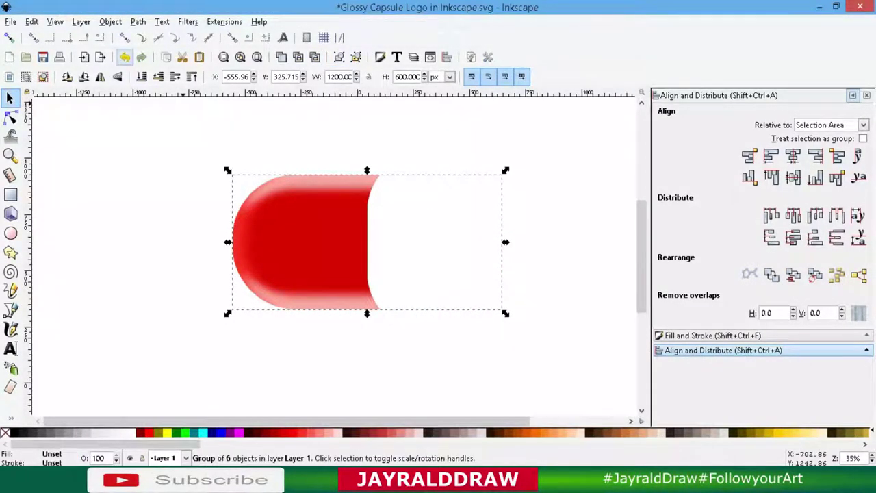
pyautogui.moveTo(380, 262)
pyautogui.mouseDown()
pyautogui.moveTo(438, 237)
pyautogui.moveTo(493, 239)
pyautogui.mouseUp()
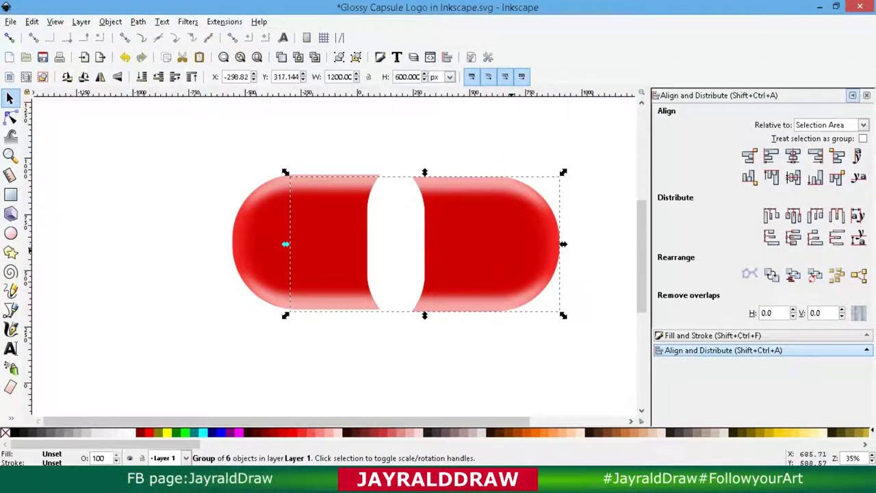
pyautogui.click(355, 57)
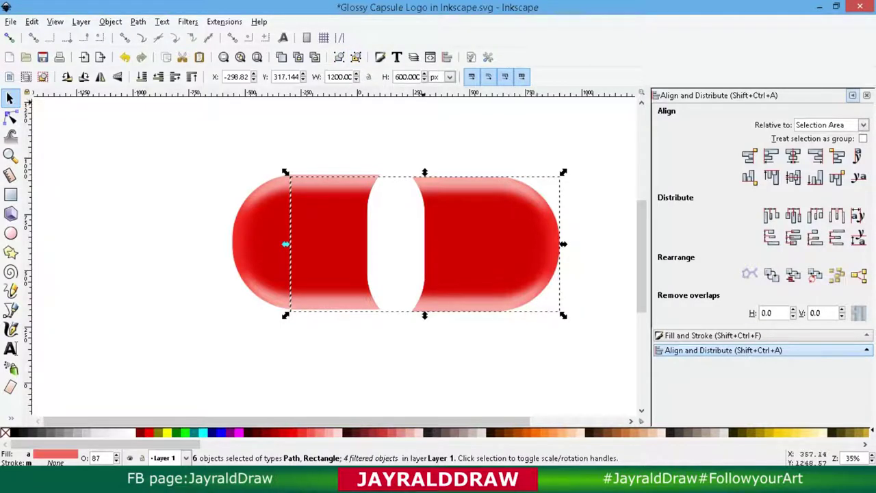
pyautogui.press('Escape')
pyautogui.click(285, 243)
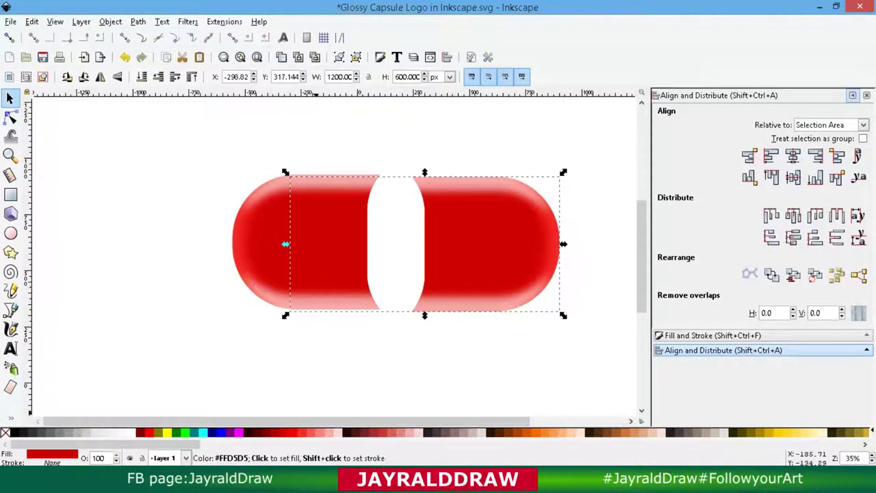
pyautogui.click(286, 244)
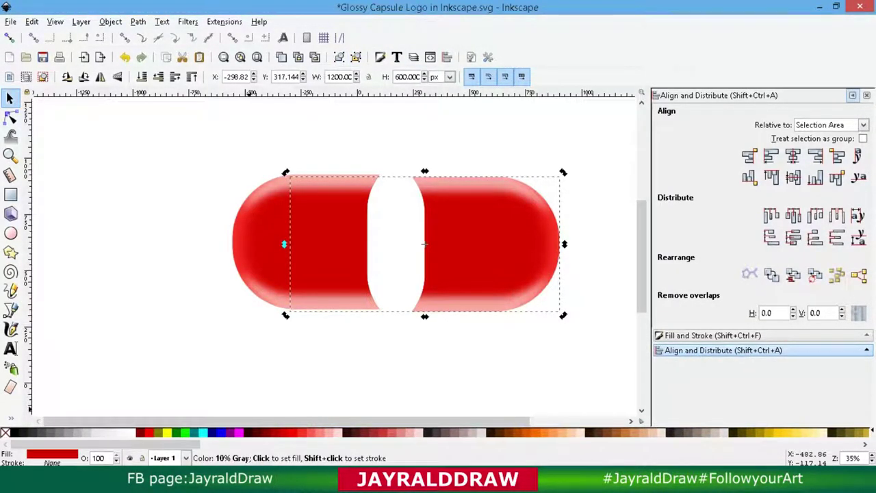
pyautogui.click(355, 57)
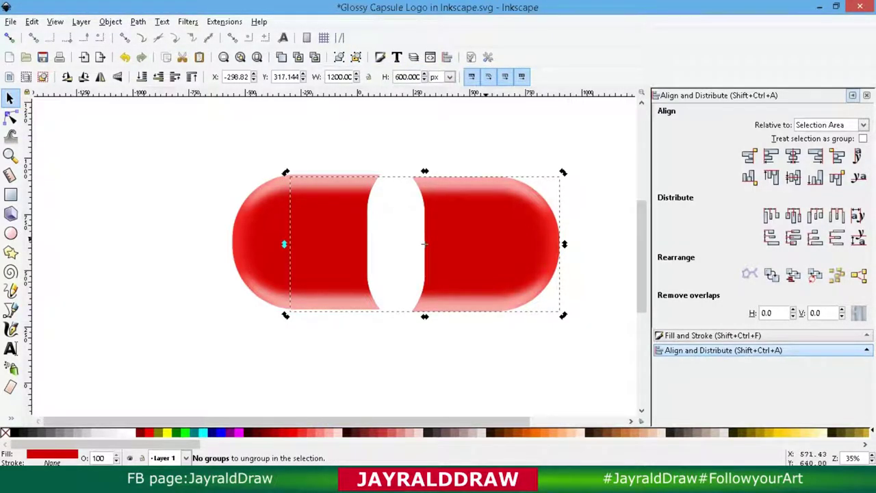
# Step: Fill the right capsule half with bright yellow #FFD42A after trying white, gray and gold
pyautogui.click(127, 432)
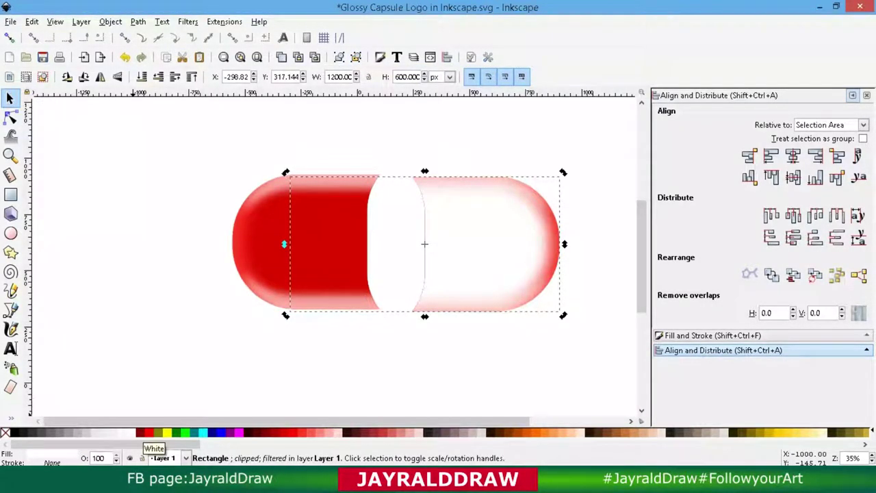
pyautogui.click(110, 432)
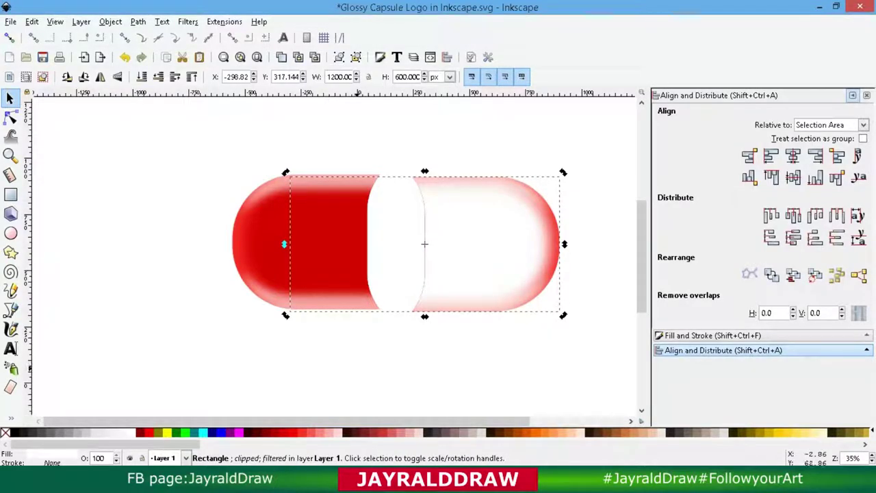
pyautogui.click(845, 433)
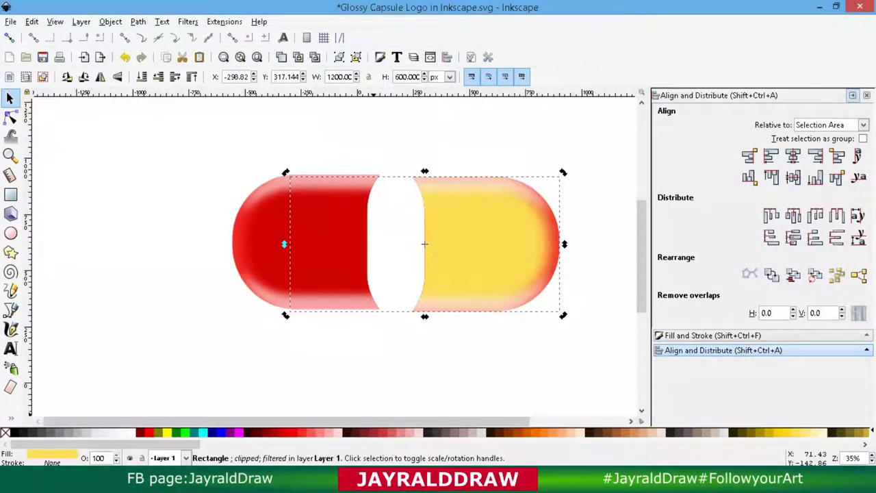
pyautogui.click(794, 432)
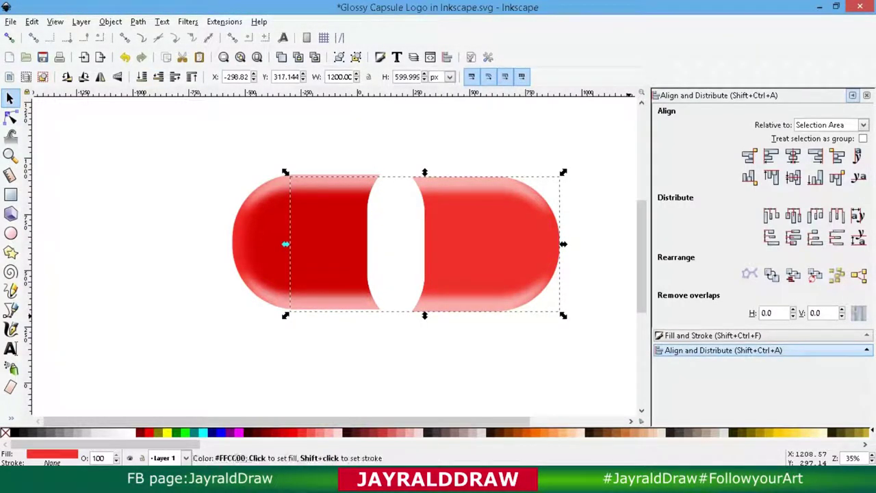
pyautogui.click(808, 432)
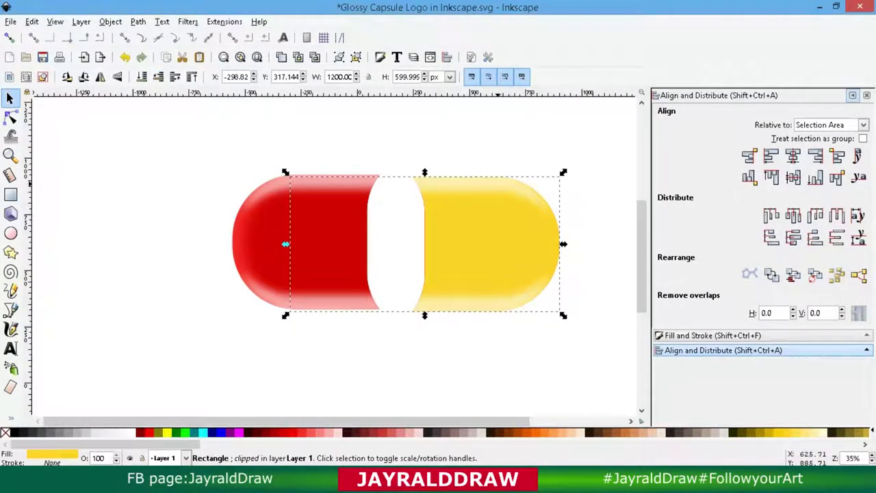
# Step: Move the red half aside to check the yellow beneath, restore it, and undo the stretch
pyautogui.press('Tab')
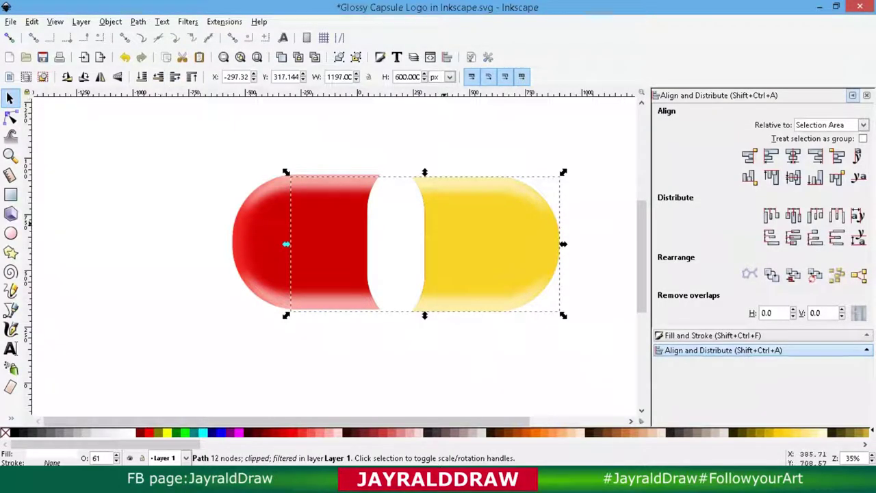
pyautogui.hotkey('shift', 'Tab')
pyautogui.click(158, 77)
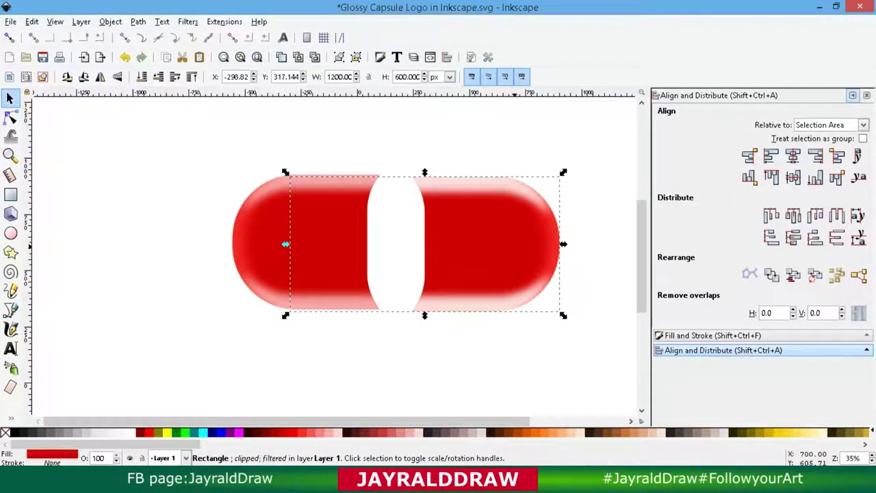
pyautogui.moveTo(285, 243); pyautogui.dragTo(320, 337)
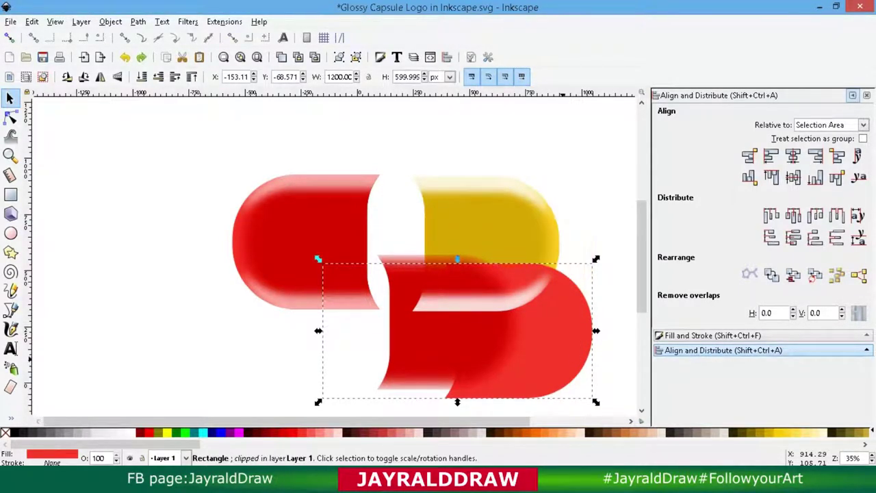
pyautogui.moveTo(319, 333)
pyautogui.mouseDown()
pyautogui.moveTo(285, 244)
pyautogui.moveTo(247, 244)
pyautogui.mouseUp()
pyautogui.press('Escape')
pyautogui.click(285, 244)
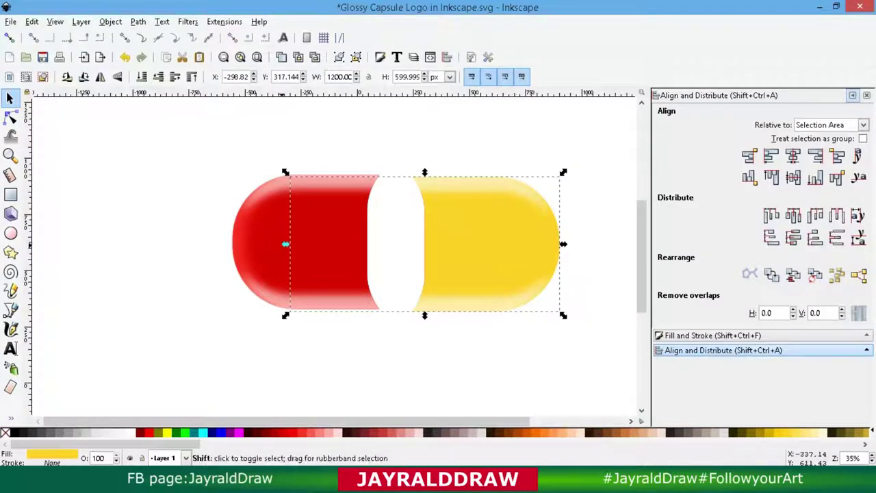
pyautogui.hotkey('ctrl', 'z')
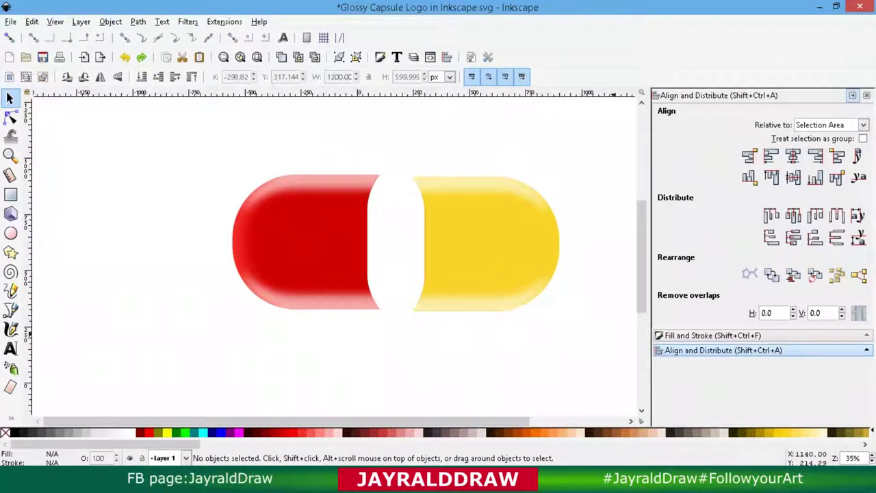
# Step: Shift the red half left and group the yellow half with the white strip
pyautogui.hscroll(3, 336, 253)
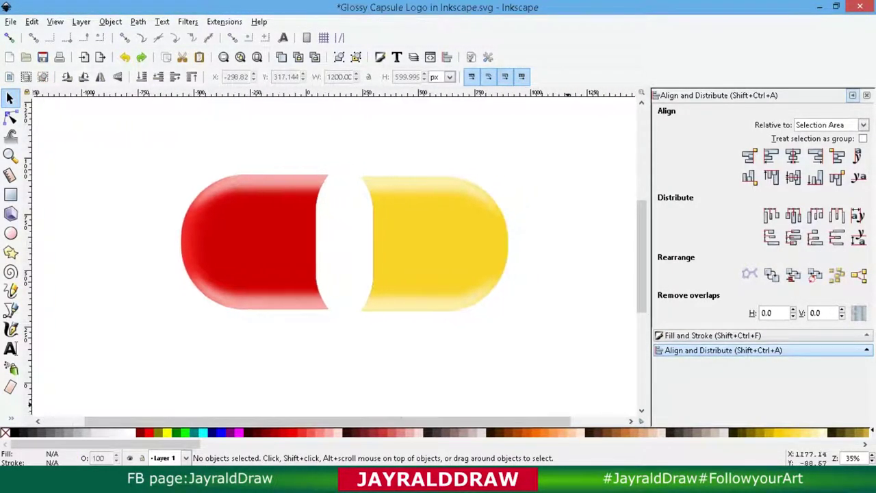
pyautogui.press('-')
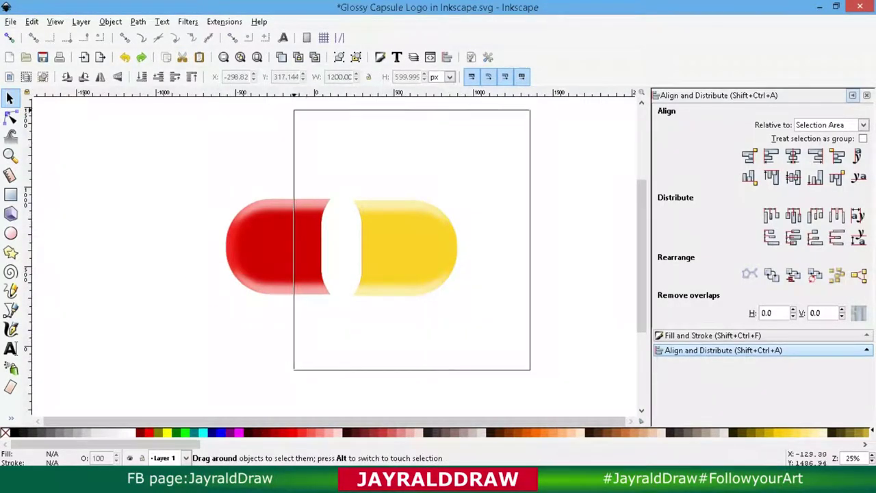
pyautogui.moveTo(293, 108); pyautogui.dragTo(531, 371)
pyautogui.click(263, 247)
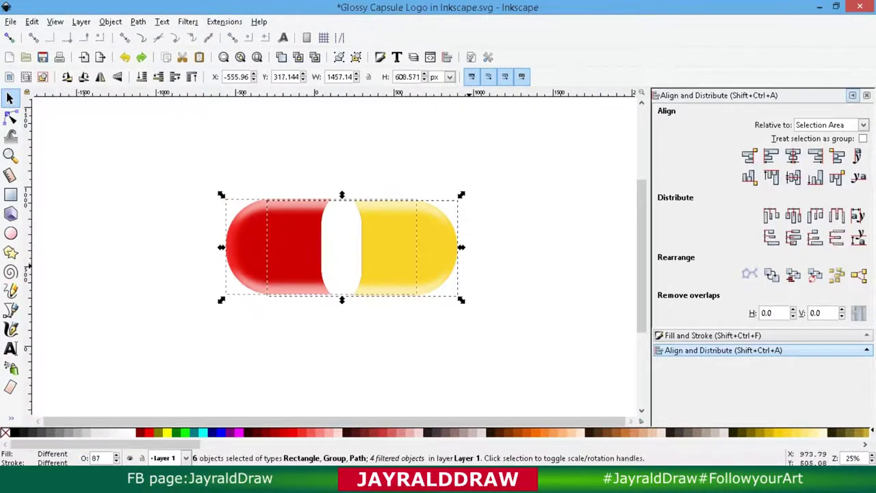
pyautogui.moveTo(274, 247); pyautogui.dragTo(137, 244)
pyautogui.moveTo(476, 151); pyautogui.dragTo(315, 334)
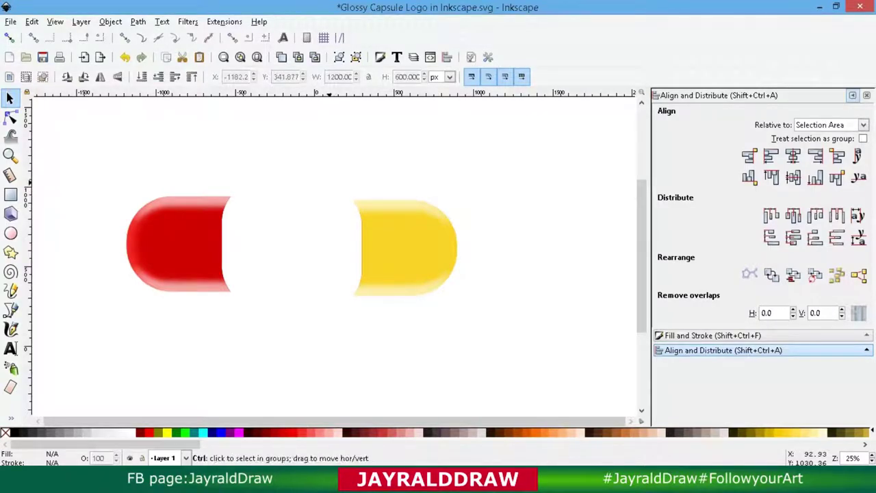
pyautogui.moveTo(479, 322); pyautogui.dragTo(258, 205)
pyautogui.click(339, 57)
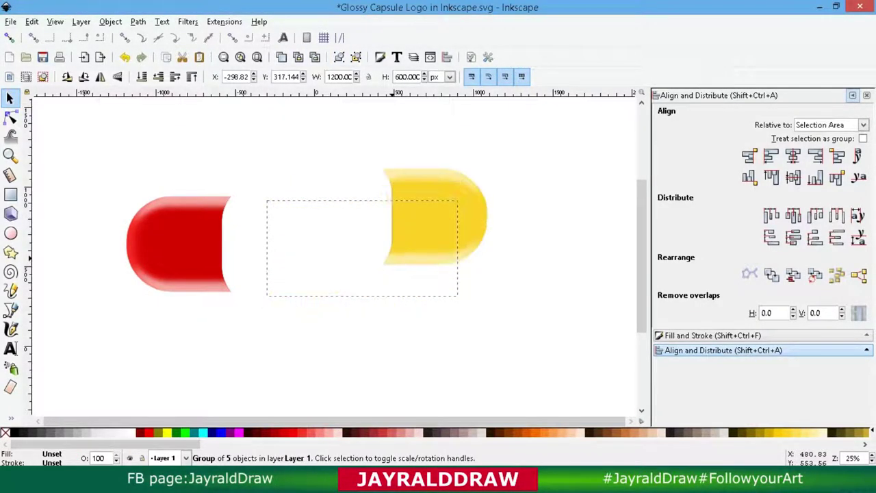
pyautogui.hotkey('ctrl', 'a')
pyautogui.press('Escape')
pyautogui.click(318, 208)
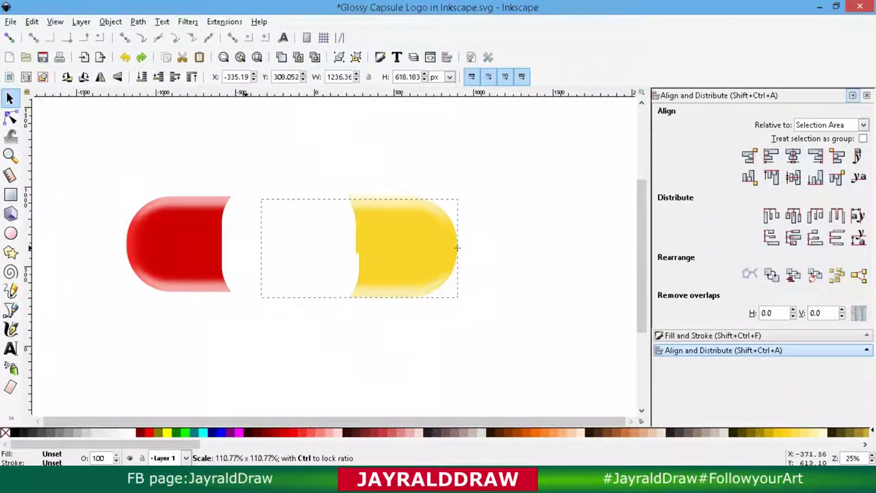
# Step: Stretch the yellow group to meet the red half and centre both halves vertically
pyautogui.moveTo(262, 248); pyautogui.dragTo(226, 248)
pyautogui.moveTo(330, 247); pyautogui.dragTo(173, 243)
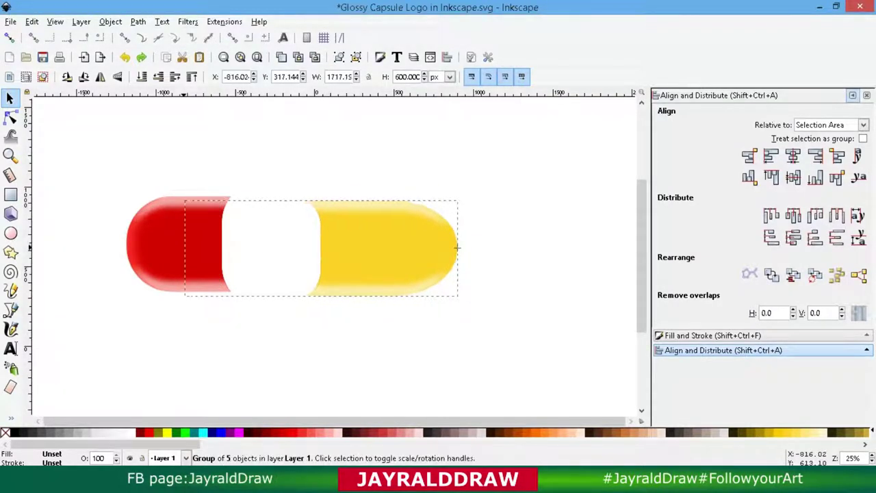
pyautogui.moveTo(321, 244); pyautogui.dragTo(421, 244)
pyautogui.moveTo(274, 247); pyautogui.dragTo(370, 248)
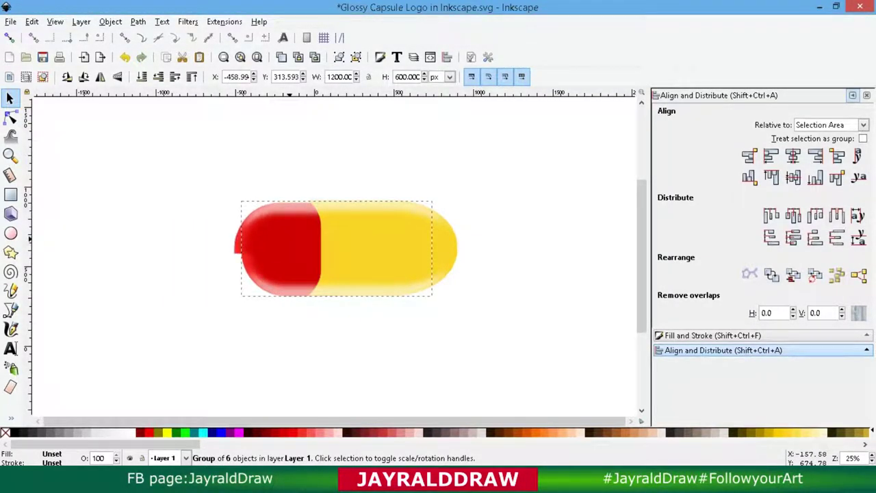
pyautogui.moveTo(427, 247); pyautogui.dragTo(409, 247)
pyautogui.moveTo(217, 246); pyautogui.dragTo(186, 247)
pyautogui.moveTo(410, 246); pyautogui.dragTo(440, 245)
pyautogui.click(354, 242)
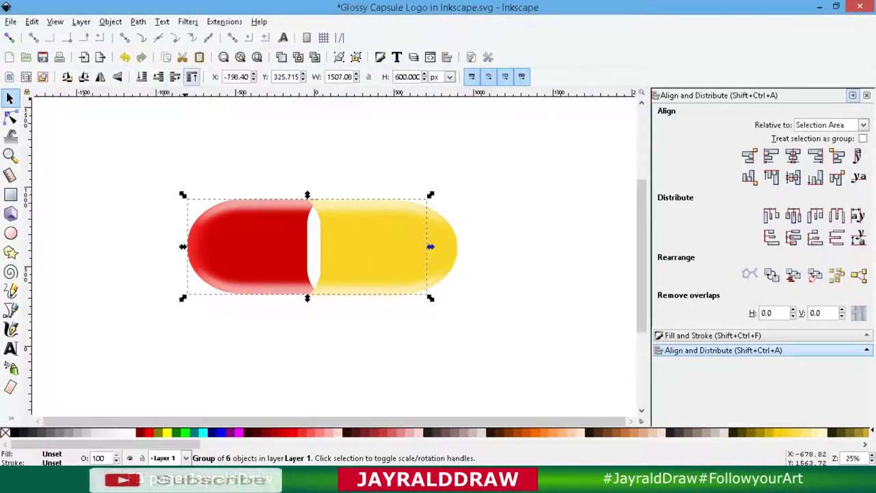
pyautogui.moveTo(315, 246); pyautogui.dragTo(301, 249)
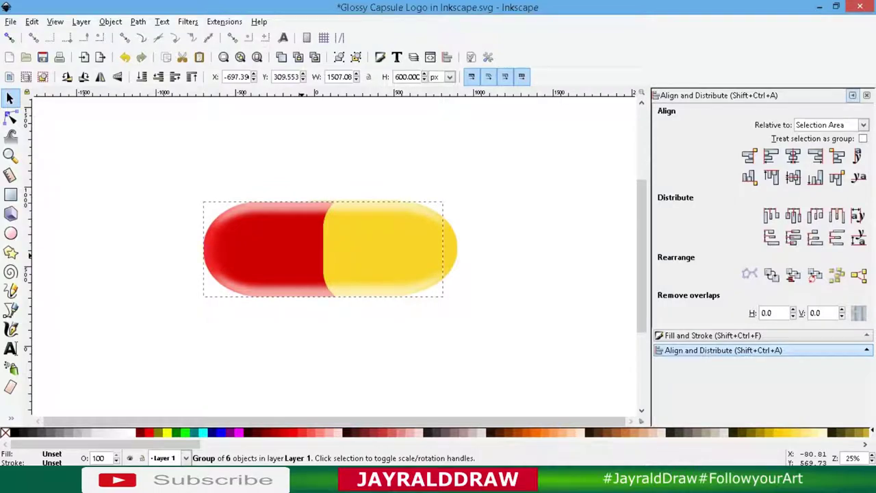
pyautogui.keyDown('shift'); pyautogui.click(199, 301); pyautogui.keyUp('shift')
pyautogui.click(793, 177)
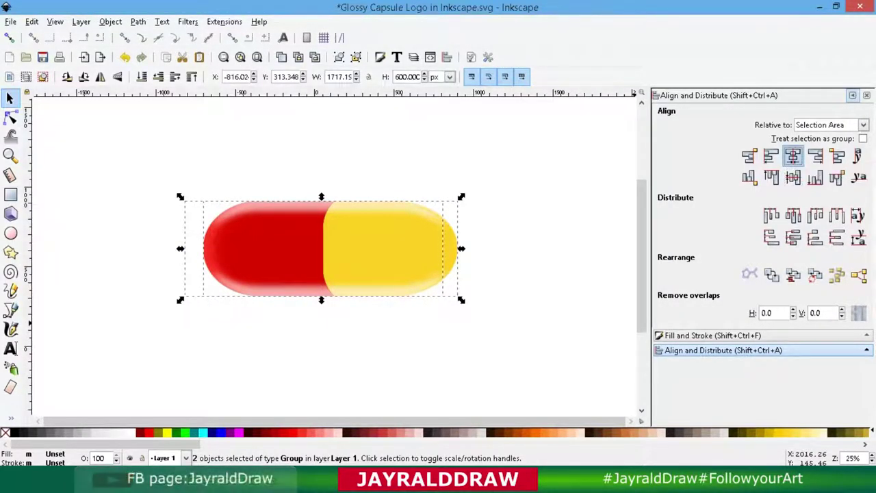
# Step: Blur the capsule group copy by 3%, darken it to black, and send it beneath
pyautogui.click(537, 277)
pyautogui.click(293, 213)
pyautogui.rightClick(292, 209)
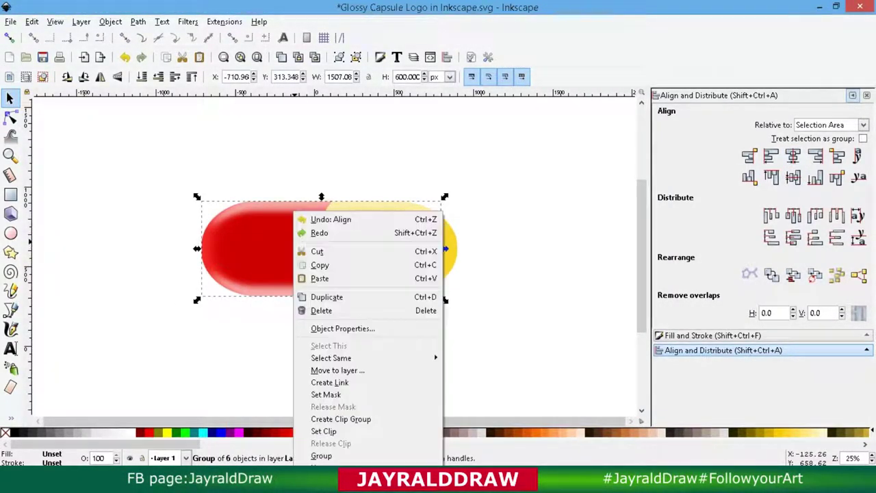
pyautogui.press('Escape')
pyautogui.hotkey('shift', 'ctrl', 'f')
pyautogui.write('3')
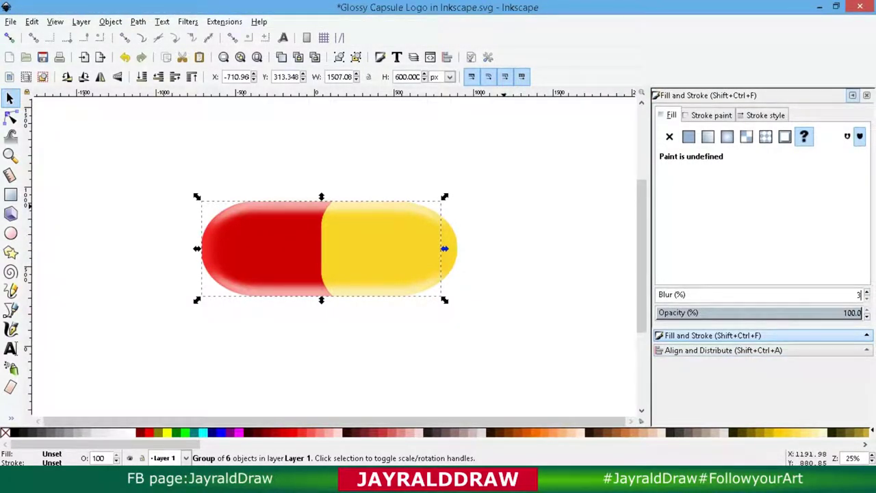
pyautogui.press('Return')
pyautogui.moveTo(776, 221); pyautogui.dragTo(679, 220)
pyautogui.scroll(2, 661, 295)
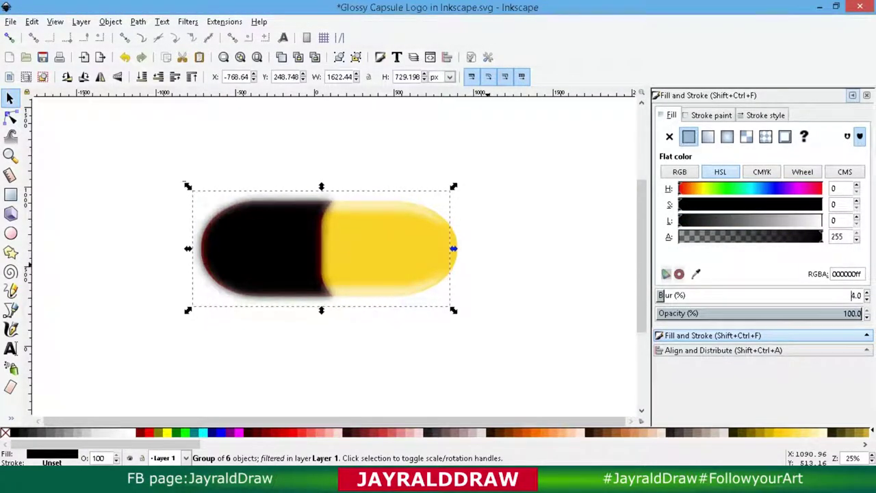
pyautogui.click(141, 77)
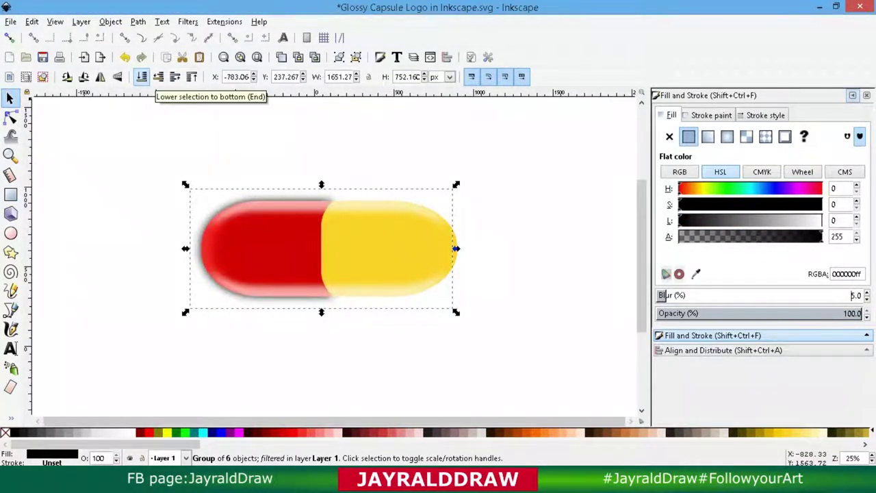
# Step: Shrink the black shadow to about 95% height and refill it with the capsule's red
pyautogui.moveTo(185, 184); pyautogui.dragTo(190, 186)
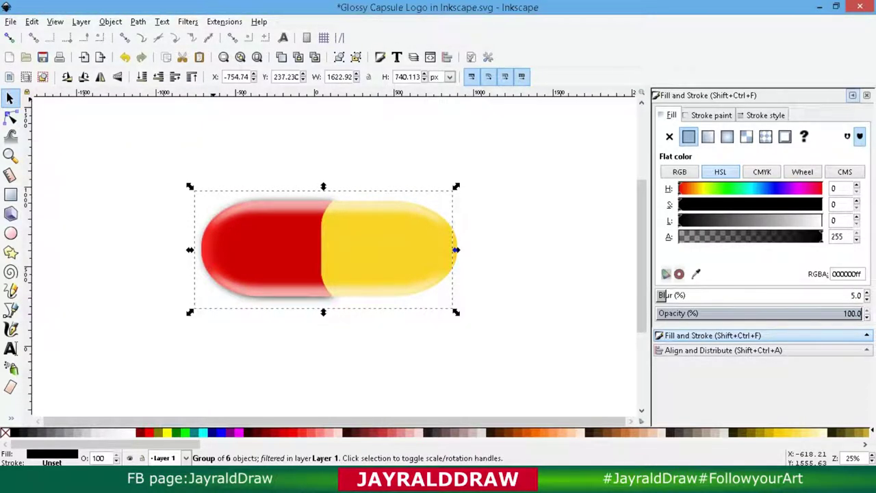
pyautogui.click(175, 76)
pyautogui.moveTo(324, 186); pyautogui.dragTo(323, 189)
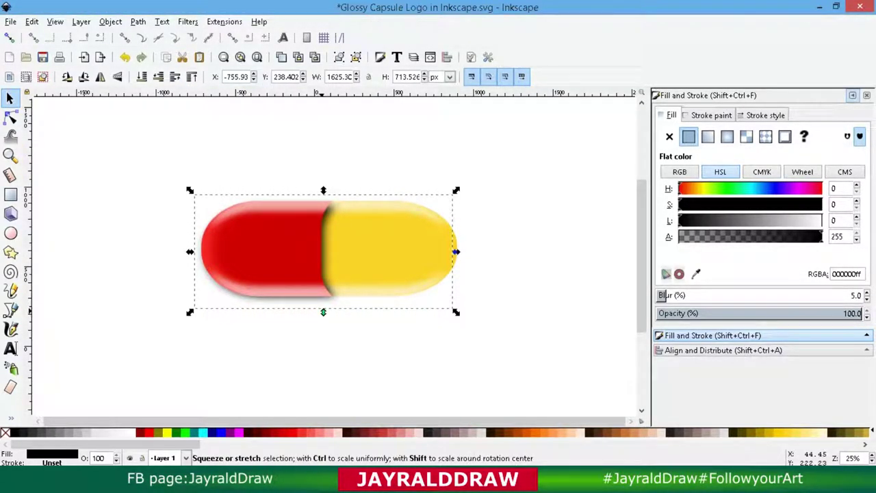
pyautogui.moveTo(323, 311); pyautogui.dragTo(324, 307)
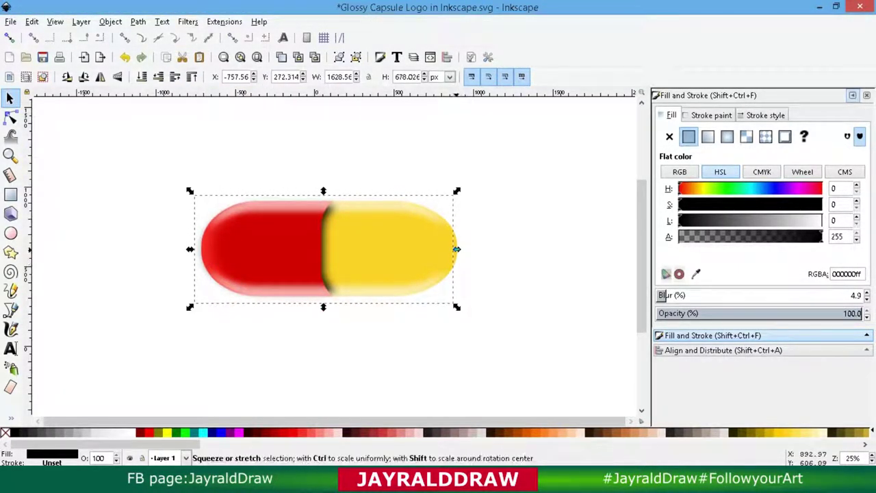
pyautogui.moveTo(456, 249); pyautogui.dragTo(453, 249)
pyautogui.press('d')
pyautogui.click(294, 226)
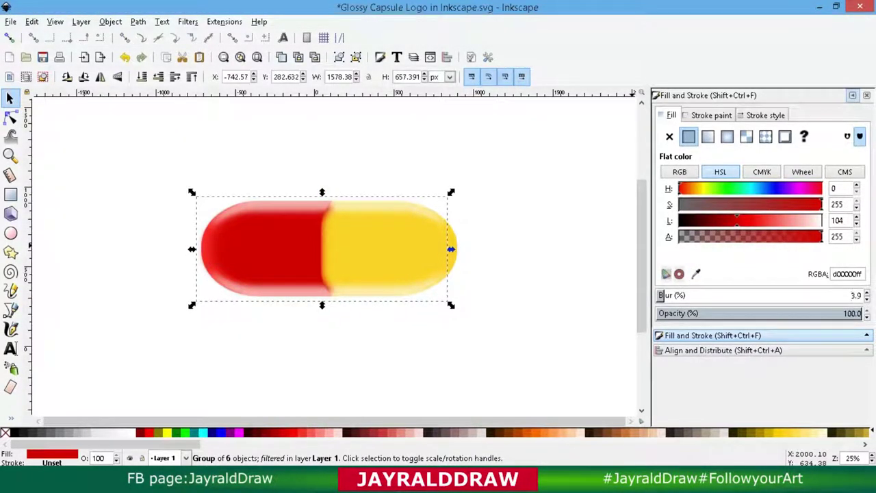
# Step: Stretch the inner shading slightly taller and wider so it fills the pill body
pyautogui.keyDown('ctrl'); pyautogui.click(329, 247); pyautogui.keyUp('ctrl')
pyautogui.moveTo(322, 199); pyautogui.dragTo(322, 206)
pyautogui.moveTo(322, 296); pyautogui.dragTo(322, 300)
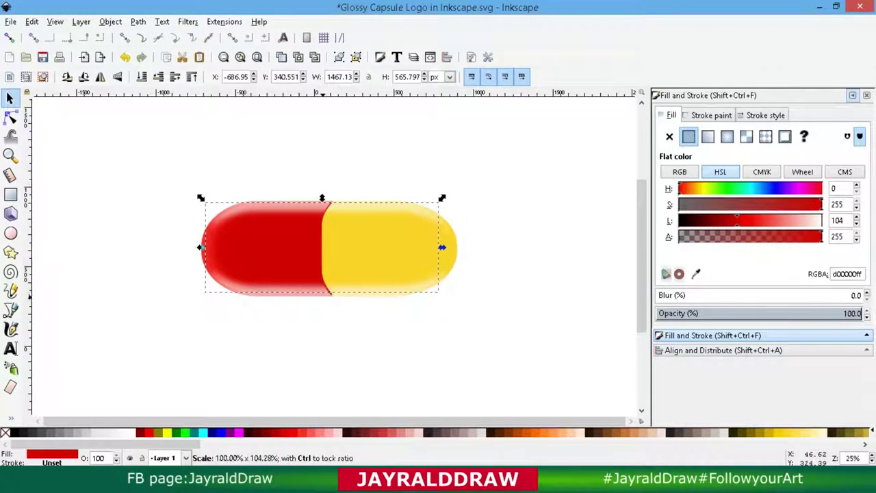
pyautogui.moveTo(442, 249); pyautogui.dragTo(445, 249)
pyautogui.write('1')
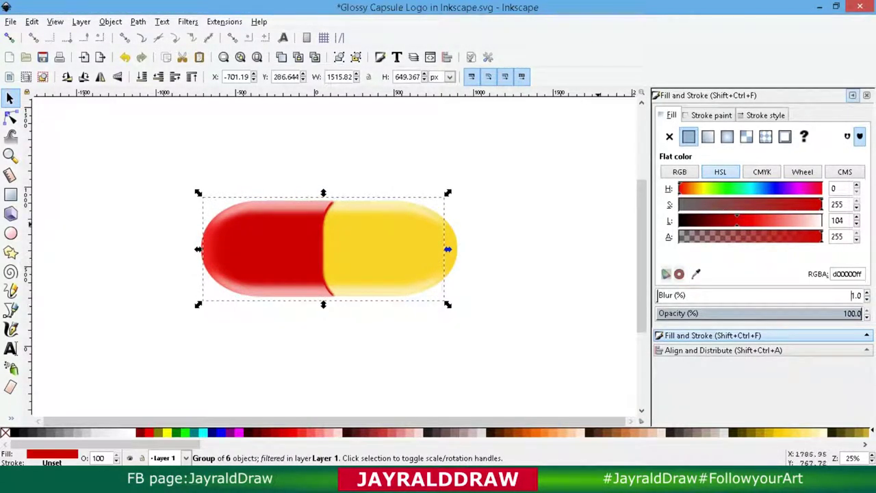
pyautogui.press('Escape')
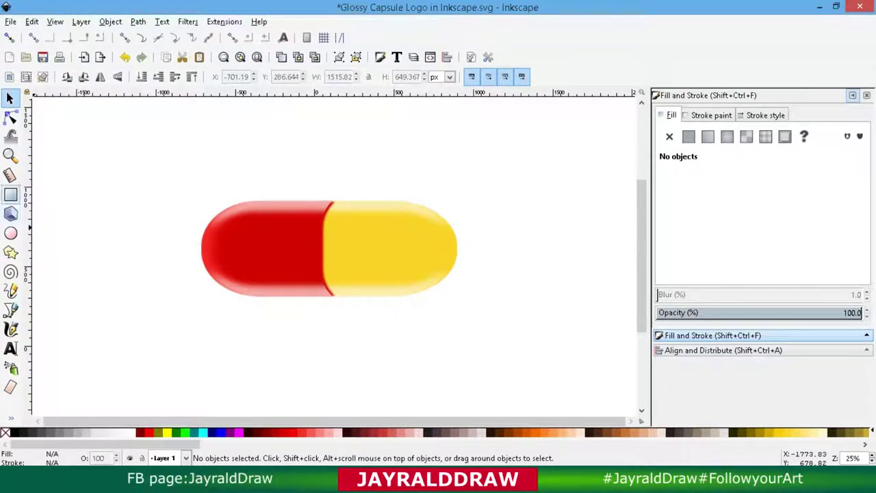
pyautogui.click(10, 194)
pyautogui.moveTo(324, 244); pyautogui.dragTo(425, 257)
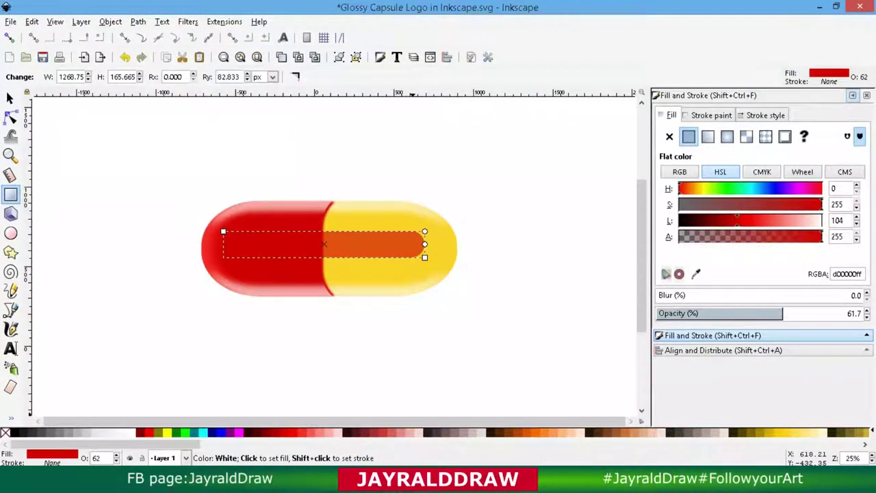
pyautogui.click(128, 433)
pyautogui.click(859, 313)
pyautogui.click(10, 98)
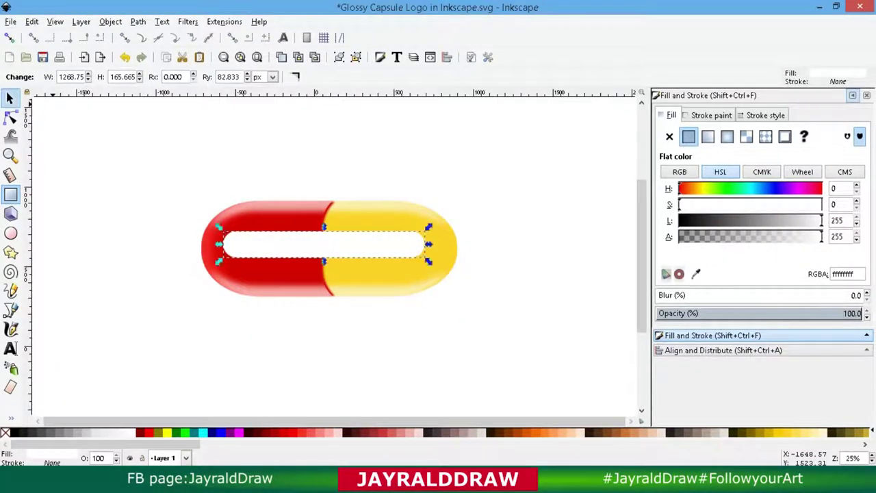
pyautogui.click(322, 244)
pyautogui.moveTo(428, 244); pyautogui.dragTo(433, 242)
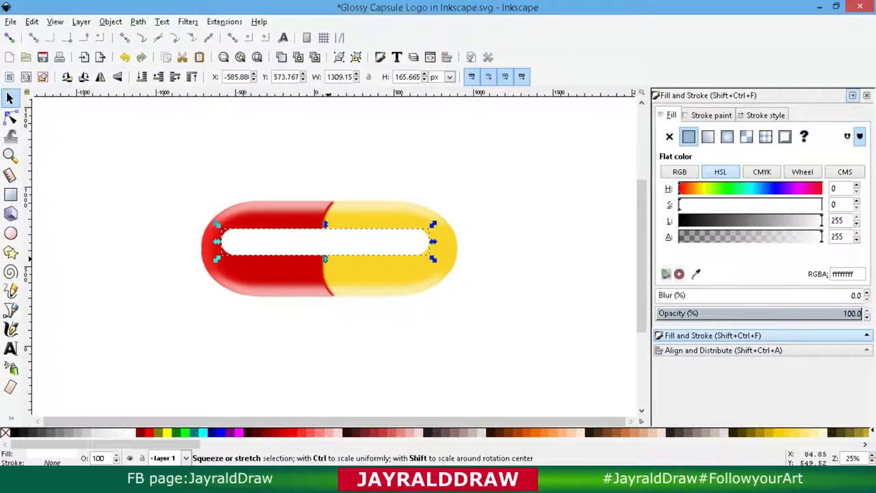
pyautogui.moveTo(659, 295); pyautogui.dragTo(669, 295)
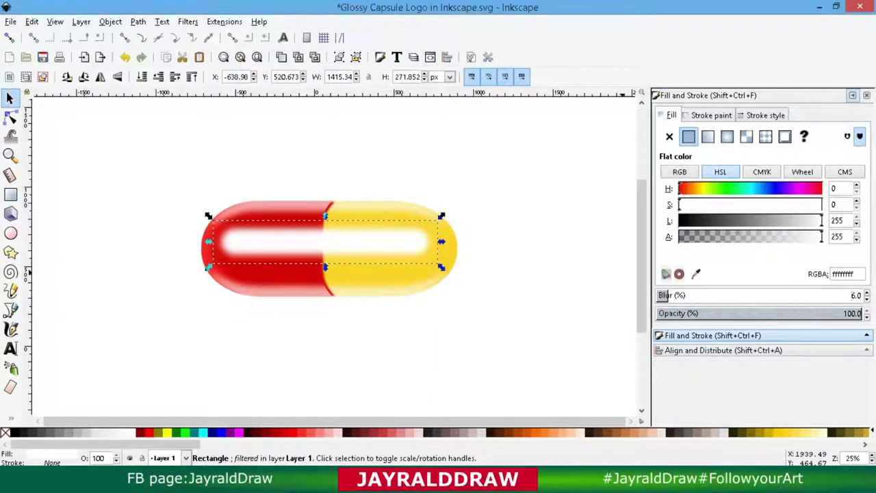
pyautogui.click(759, 313)
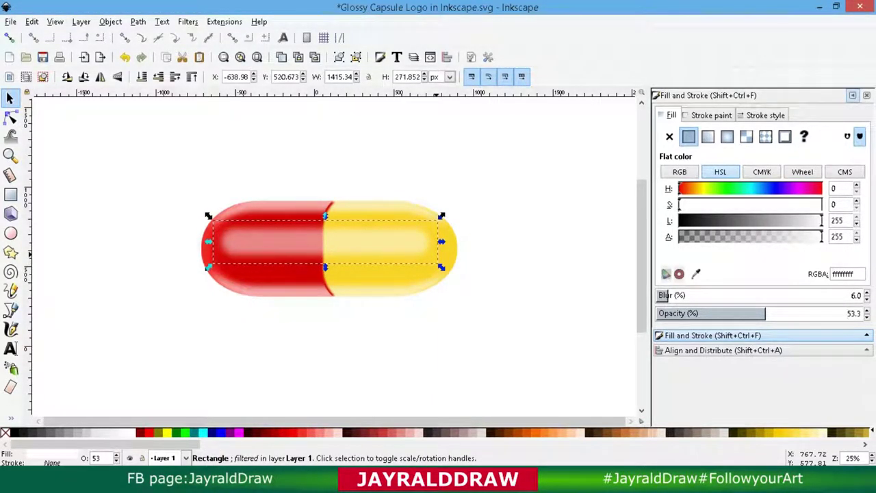
pyautogui.moveTo(326, 268); pyautogui.dragTo(326, 273)
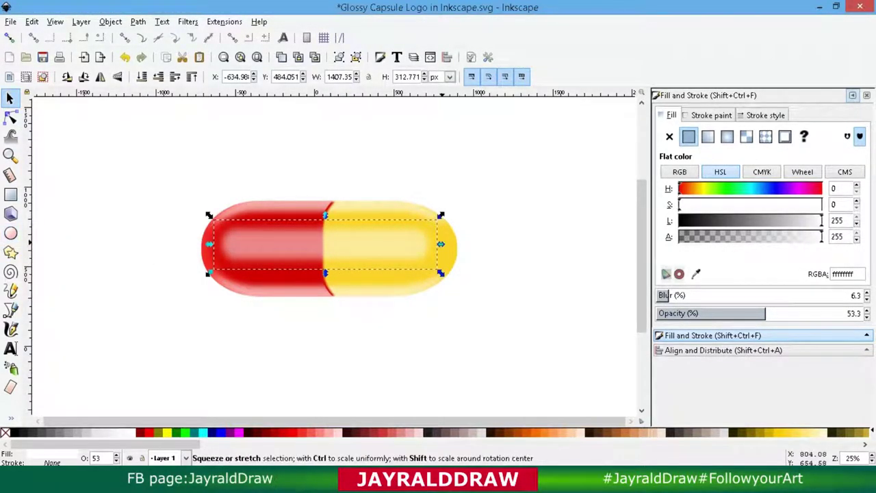
pyautogui.moveTo(441, 245)
pyautogui.mouseDown()
pyautogui.moveTo(329, 245)
pyautogui.moveTo(421, 244)
pyautogui.mouseUp()
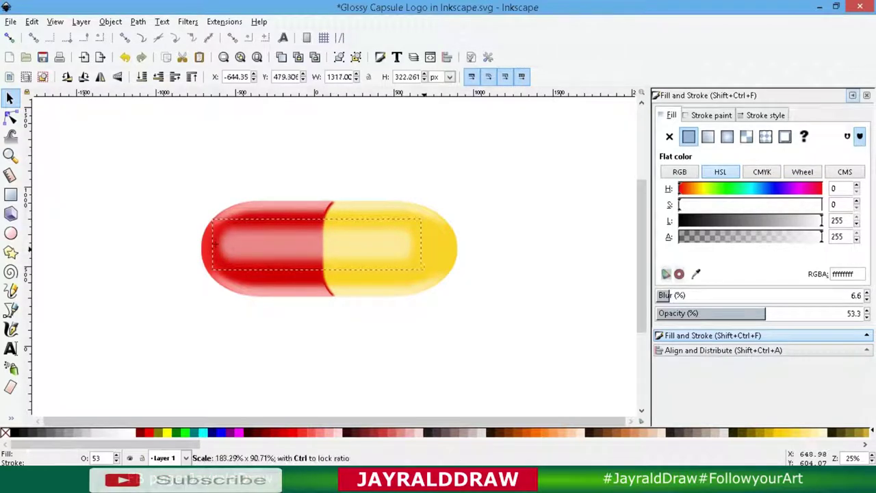
pyautogui.press('r')
pyautogui.click(384, 251)
pyautogui.press('s')
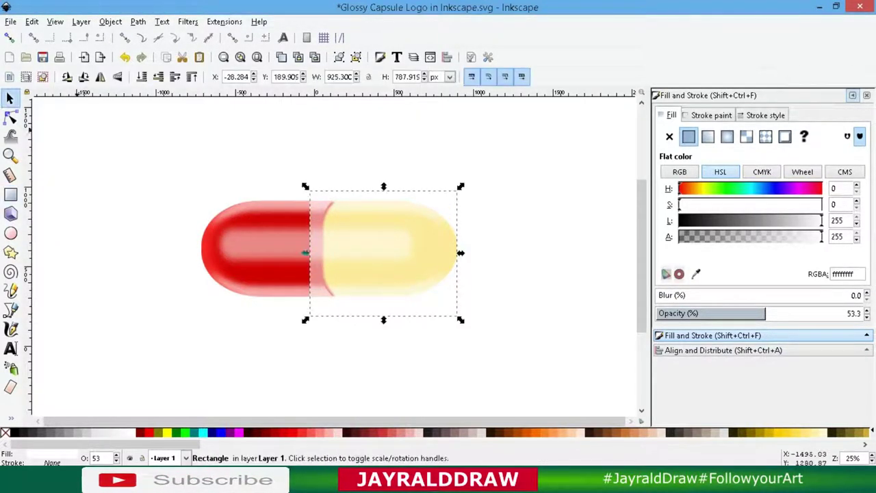
pyautogui.keyDown('shift'); pyautogui.click(288, 251); pyautogui.keyUp('shift')
pyautogui.click(138, 22)
pyautogui.click(161, 110)
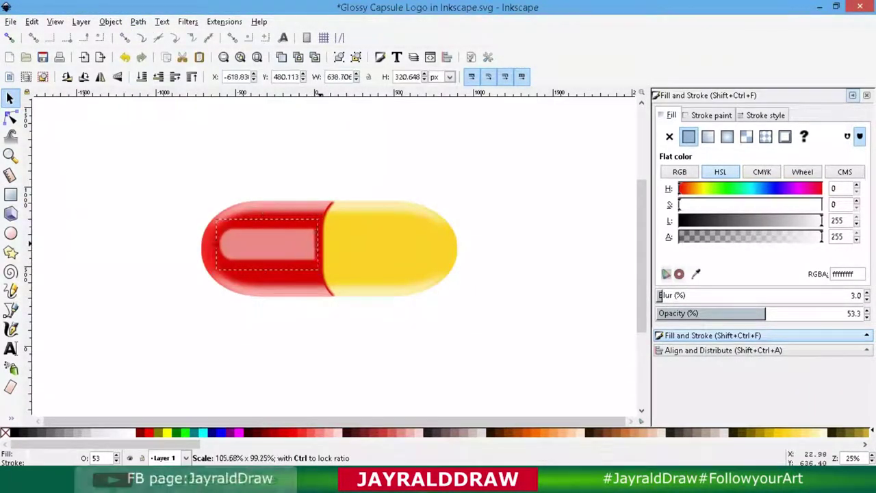
pyautogui.moveTo(659, 295); pyautogui.dragTo(693, 295)
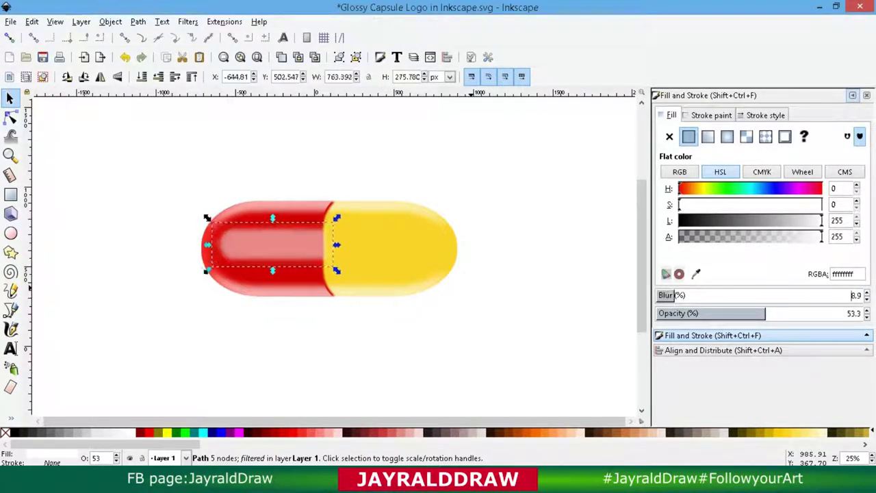
pyautogui.moveTo(849, 313); pyautogui.dragTo(805, 313)
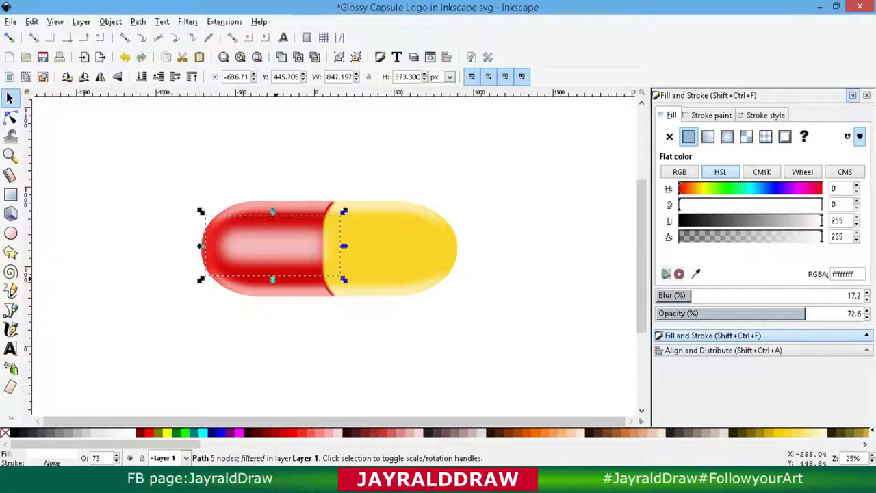
pyautogui.click(306, 202)
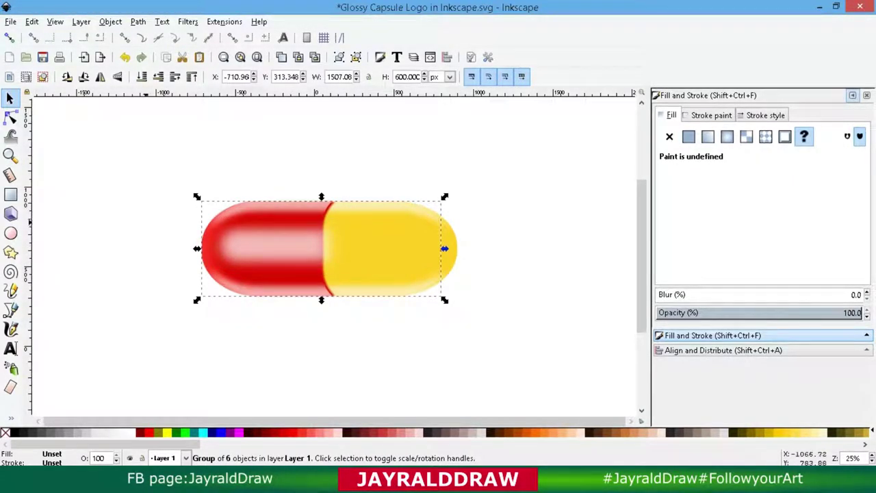
pyautogui.moveTo(348, 277); pyautogui.dragTo(450, 244)
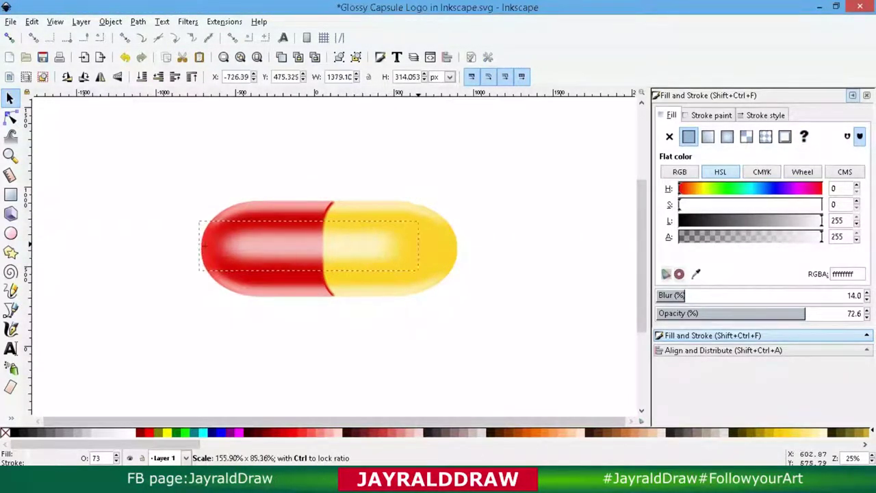
pyautogui.moveTo(349, 219); pyautogui.dragTo(355, 231)
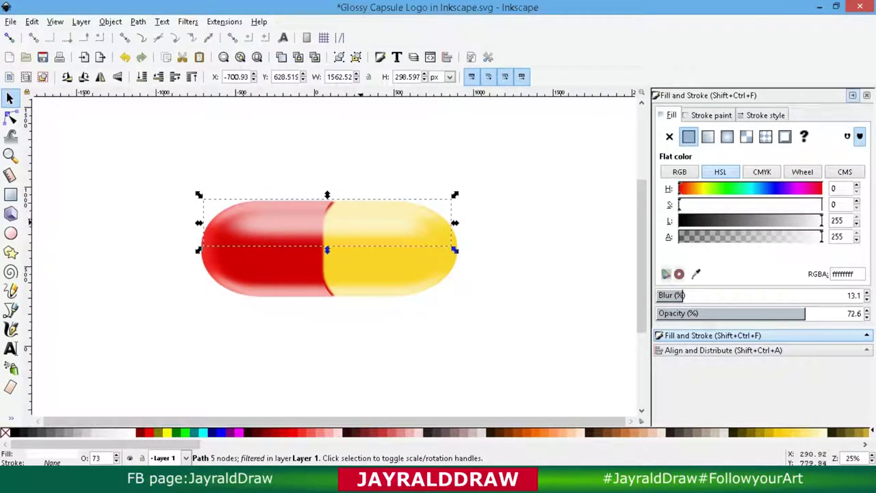
# Step: Delete the trial highlight and draw a white pill-shaped rounded rectangle over the capsule
pyautogui.press('Delete')
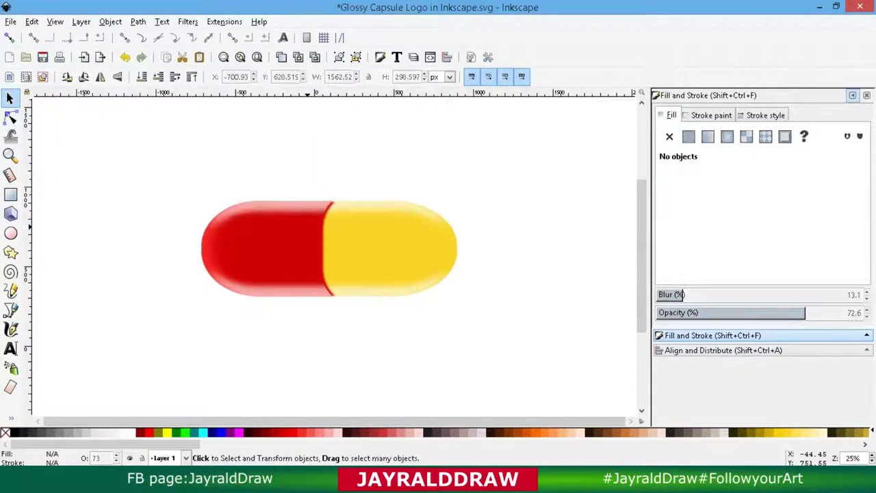
pyautogui.click(10, 233)
pyautogui.moveTo(201, 226); pyautogui.dragTo(412, 255)
pyautogui.hotkey('ctrl', 'z')
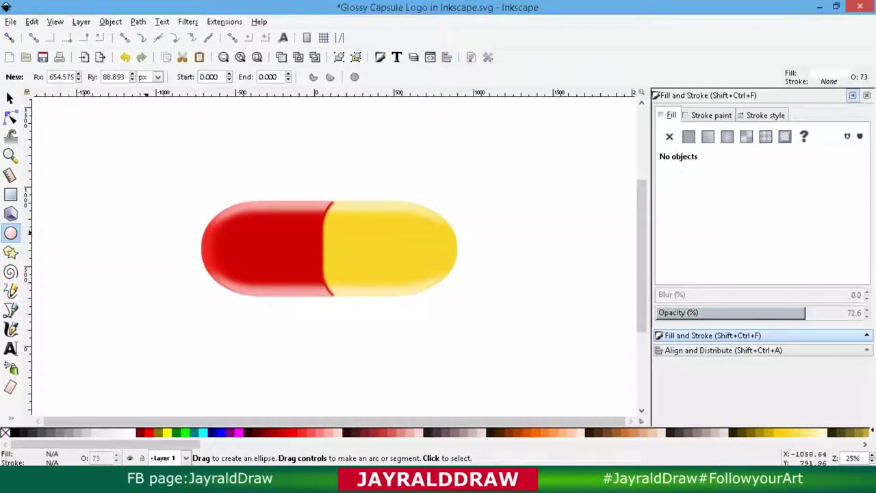
pyautogui.click(10, 195)
pyautogui.moveTo(222, 230)
pyautogui.mouseDown()
pyautogui.moveTo(438, 257)
pyautogui.moveTo(446, 293)
pyautogui.mouseUp()
pyautogui.moveTo(446, 242); pyautogui.dragTo(446, 261)
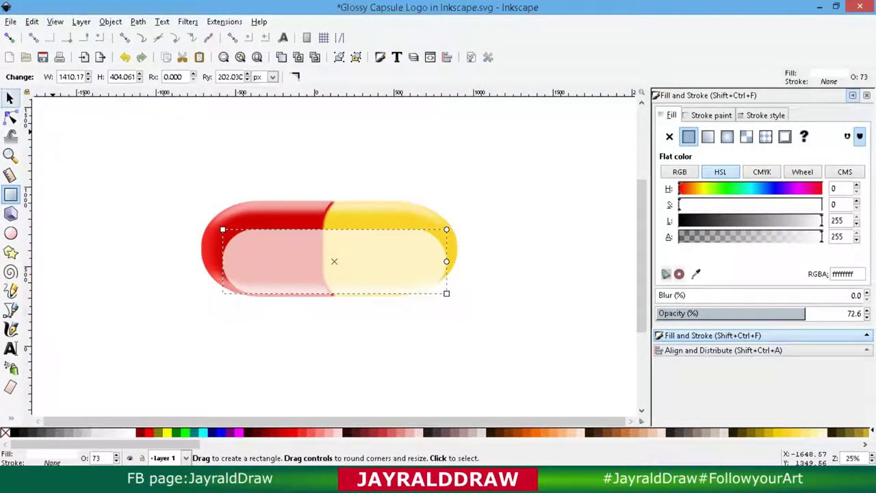
pyautogui.click(10, 98)
pyautogui.click(130, 432)
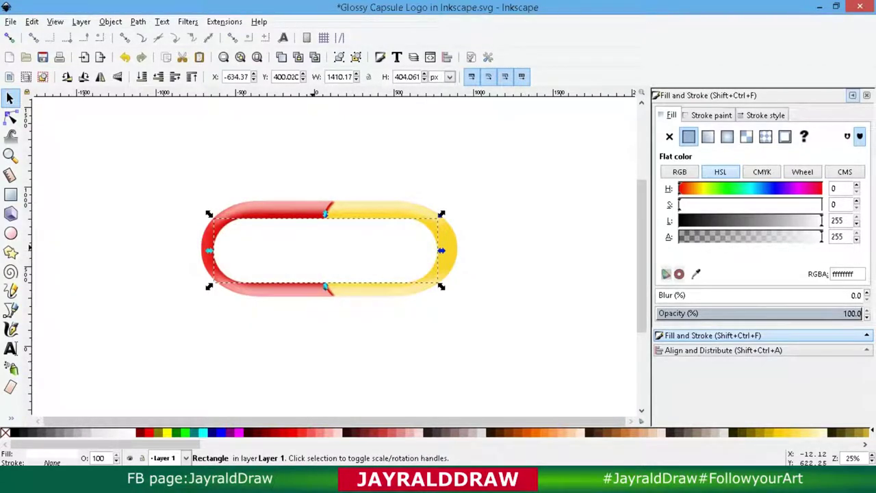
# Step: Duplicate it as a semi-transparent red copy offset downward to act as a cutter
pyautogui.rightClick(307, 225)
pyautogui.click(343, 319)
pyautogui.moveTo(321, 261); pyautogui.dragTo(323, 284)
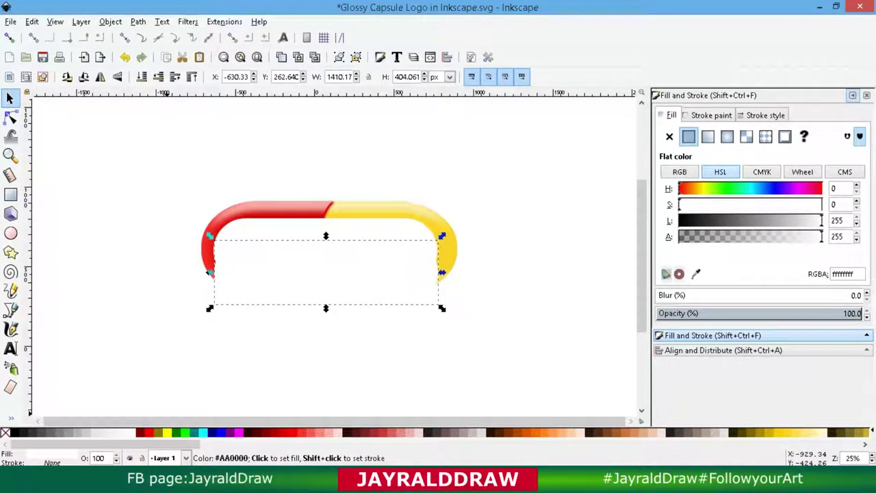
pyautogui.click(140, 432)
pyautogui.click(768, 313)
pyautogui.moveTo(322, 274)
pyautogui.mouseDown()
pyautogui.moveTo(320, 267)
pyautogui.moveTo(304, 283)
pyautogui.mouseUp()
pyautogui.moveTo(444, 265); pyautogui.dragTo(470, 265)
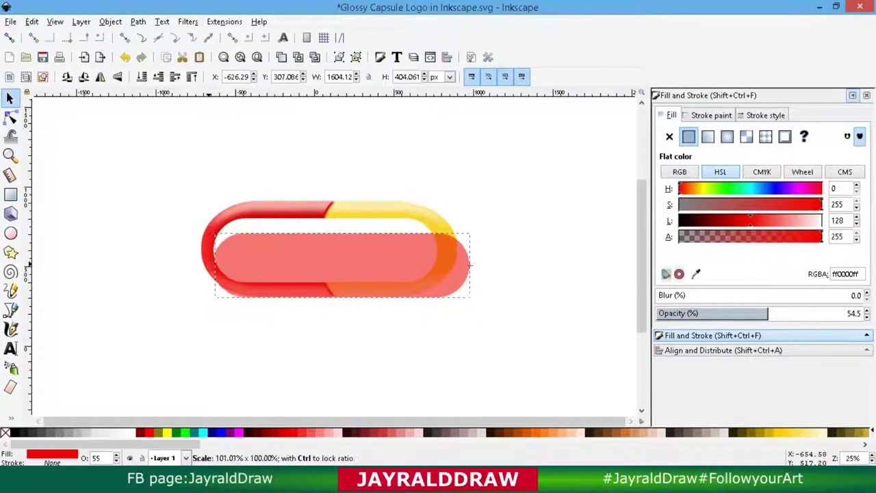
pyautogui.moveTo(213, 265); pyautogui.dragTo(224, 265)
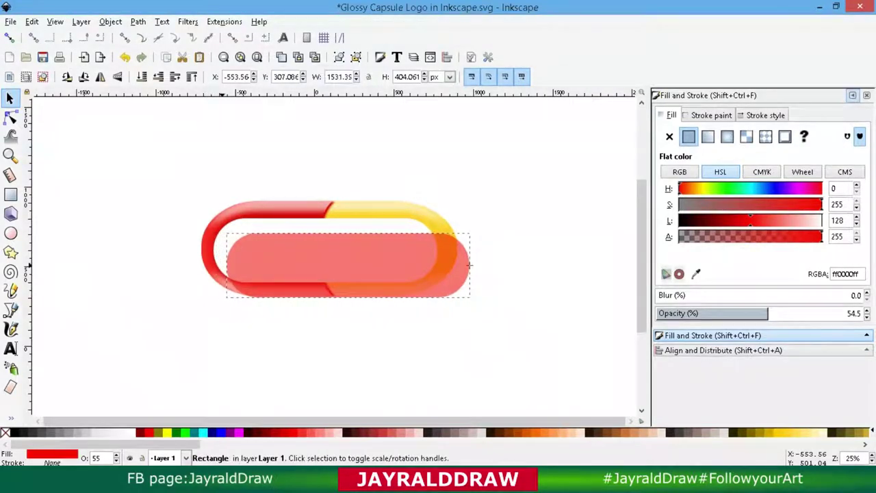
pyautogui.moveTo(342, 264); pyautogui.dragTo(339, 258)
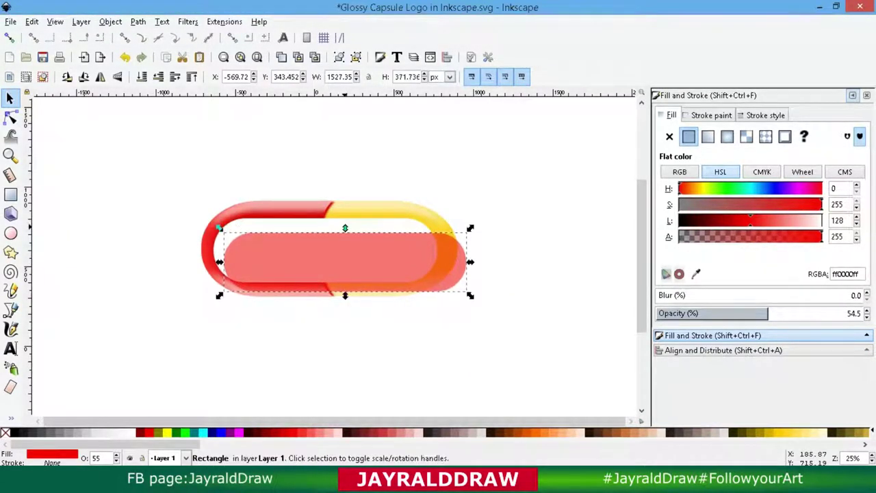
# Step: Subtract the red copy from the white shape, blur the curve to 5, and move it up
pyautogui.keyDown('shift'); pyautogui.click(219, 222); pyautogui.keyUp('shift')
pyautogui.click(138, 21)
pyautogui.click(158, 110)
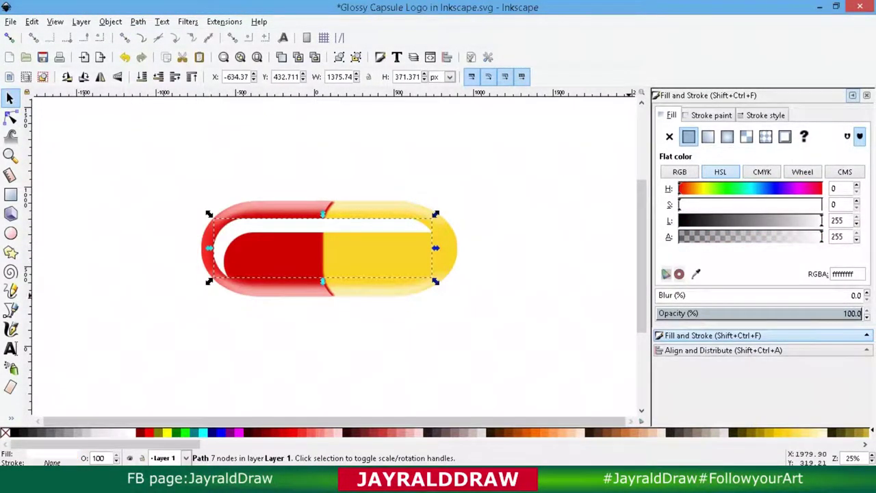
pyautogui.moveTo(658, 295); pyautogui.dragTo(663, 295)
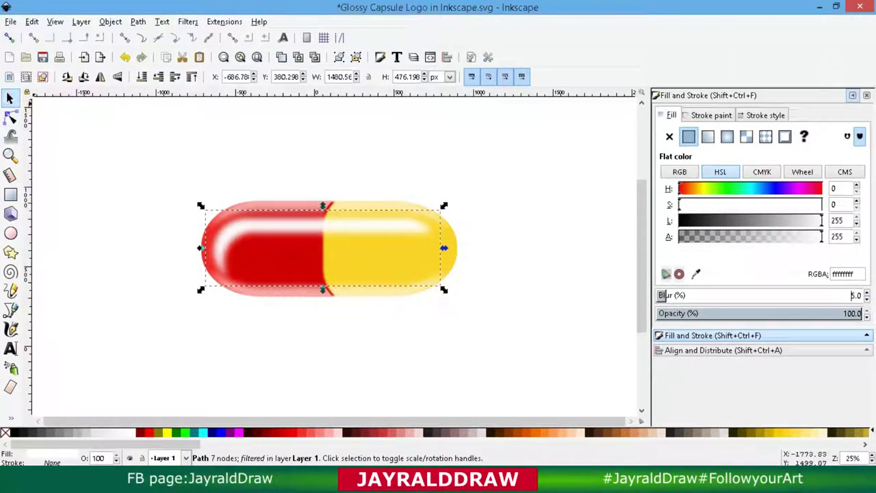
pyautogui.moveTo(313, 230); pyautogui.dragTo(308, 216)
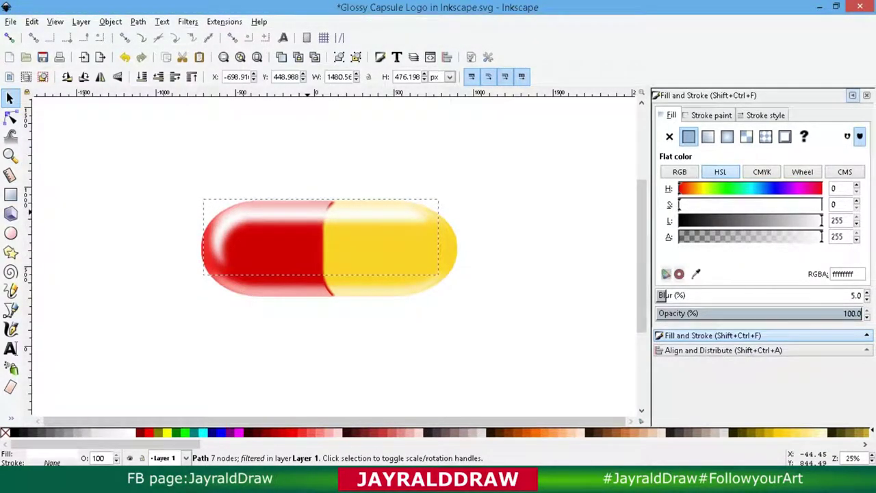
# Step: Draw a small ellipse on the yellow end, fill it solid white, and blur it to about 14%
pyautogui.press('e')
pyautogui.moveTo(422, 232); pyautogui.dragTo(452, 265)
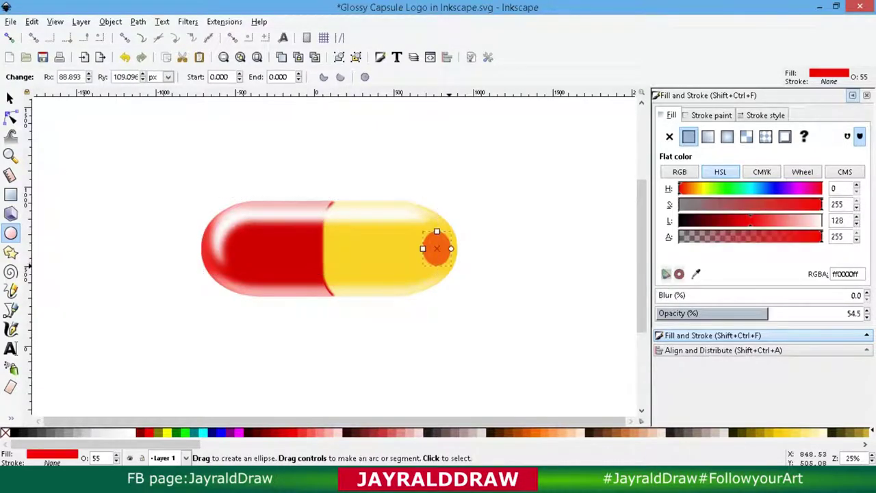
pyautogui.click(10, 97)
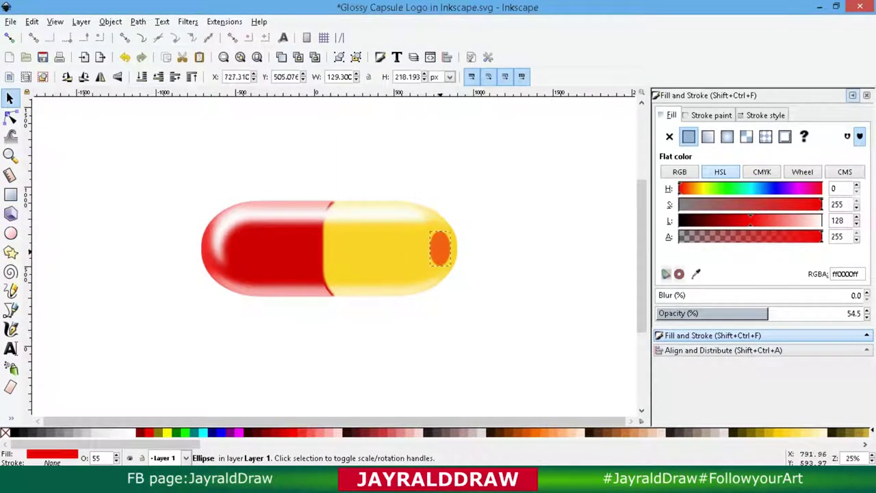
pyautogui.click(857, 313)
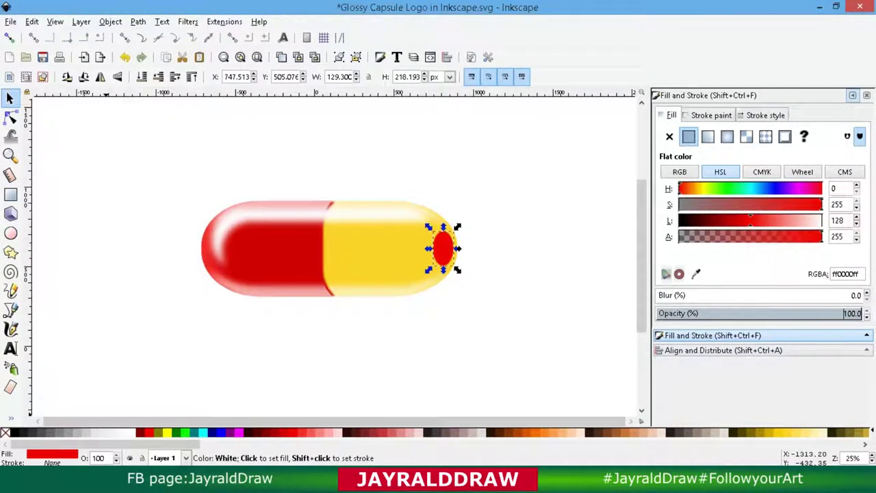
pyautogui.click(129, 432)
pyautogui.click(661, 295)
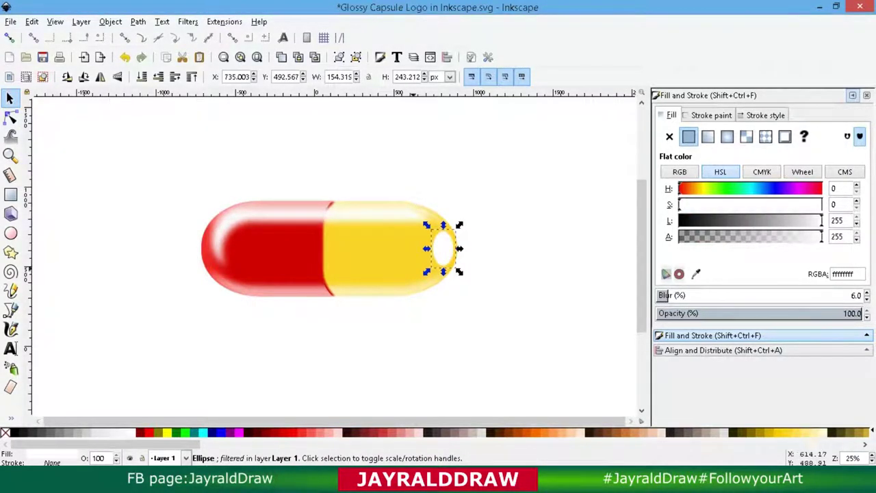
pyautogui.click(389, 222)
pyautogui.click(441, 254)
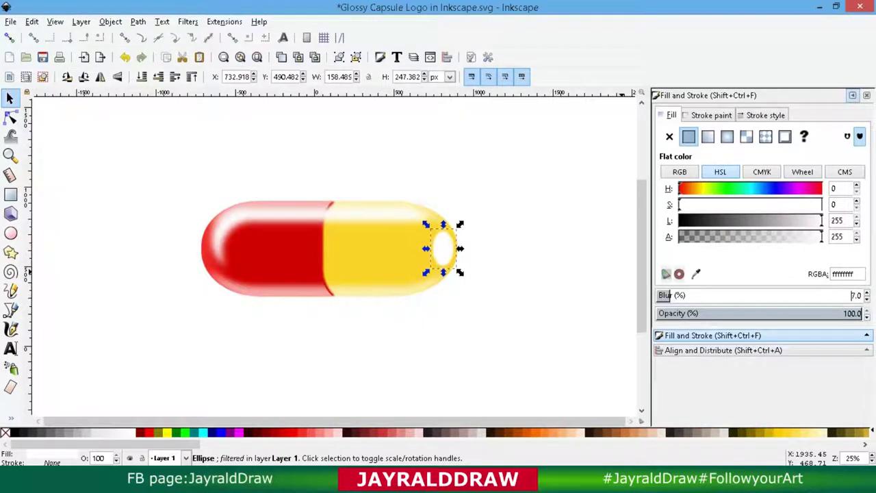
pyautogui.moveTo(664, 295); pyautogui.dragTo(684, 295)
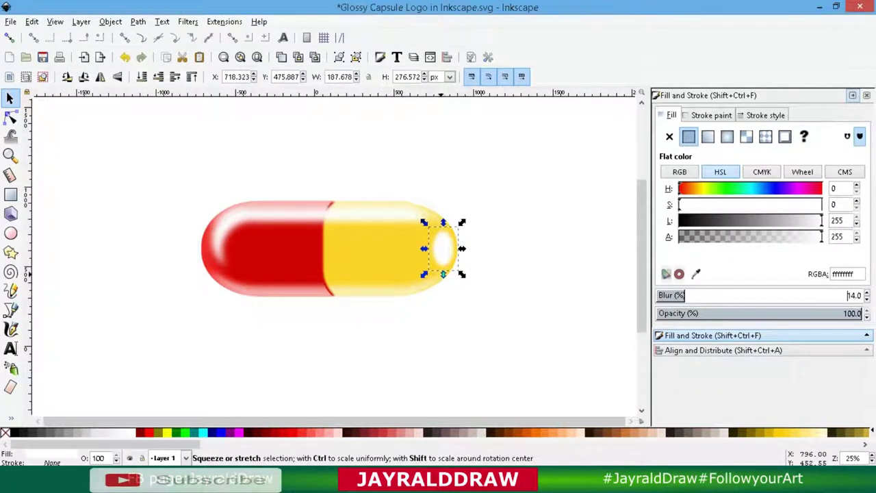
pyautogui.click(11, 233)
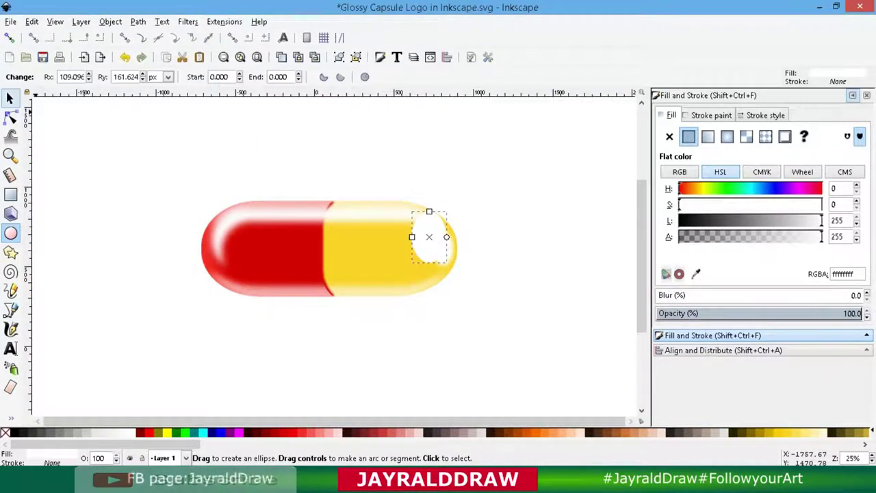
# Step: Subtract the top ellipse from the lower one with Path > Difference, then zoom in on the crescent
pyautogui.press('s')
pyautogui.click(137, 21)
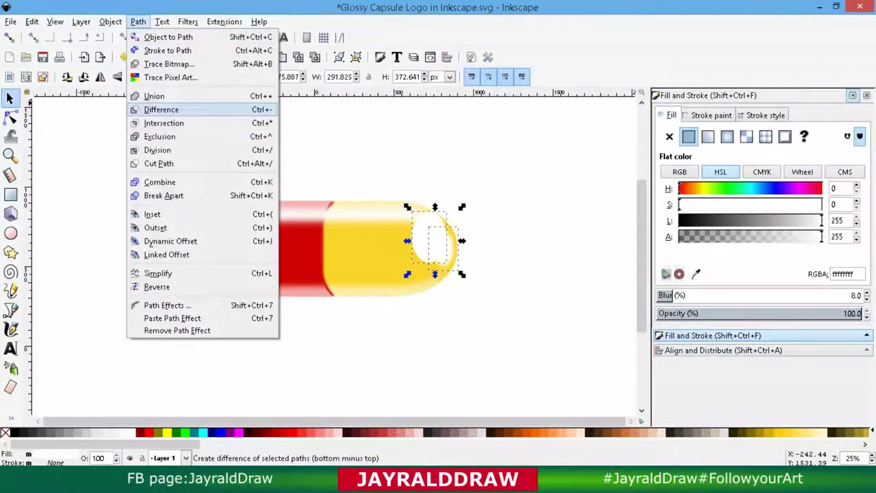
pyautogui.click(165, 108)
pyautogui.press('3')
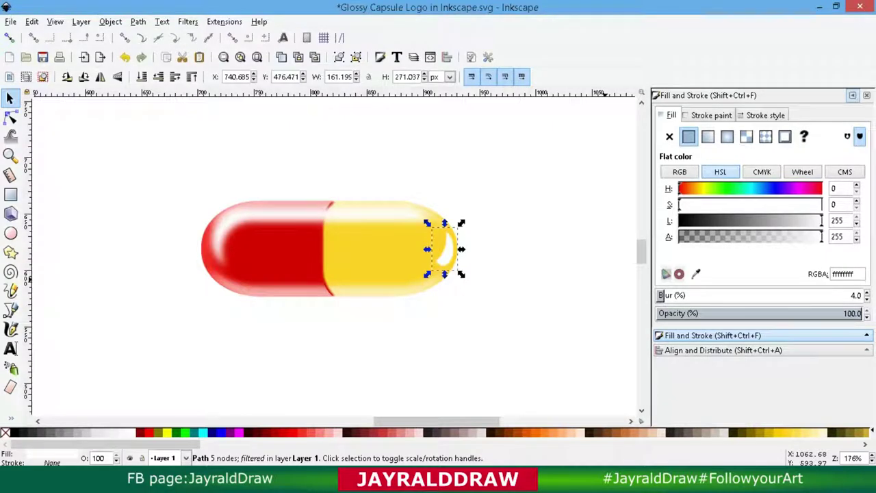
pyautogui.press('+')
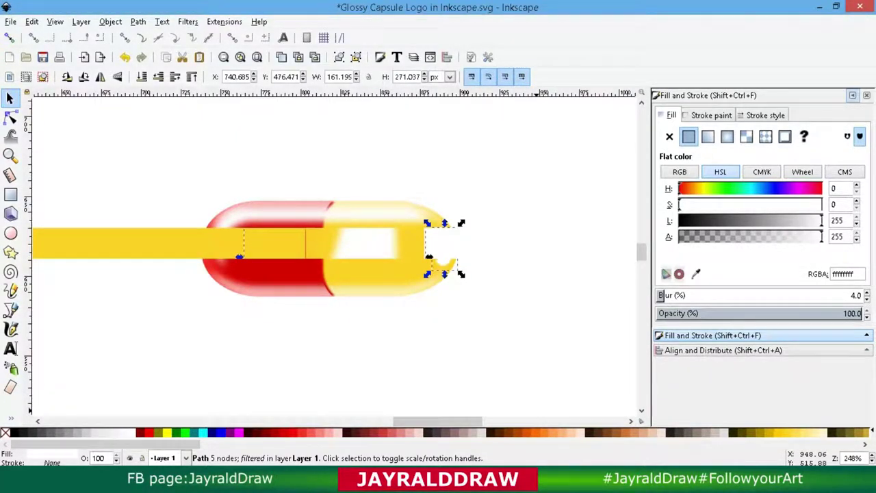
pyautogui.press('-')
pyautogui.press('Escape')
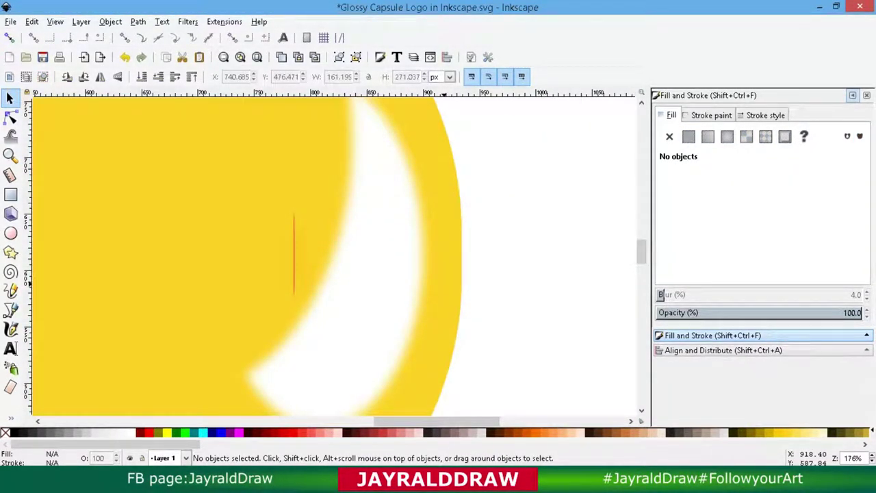
# Step: Move the crescent highlight inside the capsule group along the rounded yellow end
pyautogui.press('-')
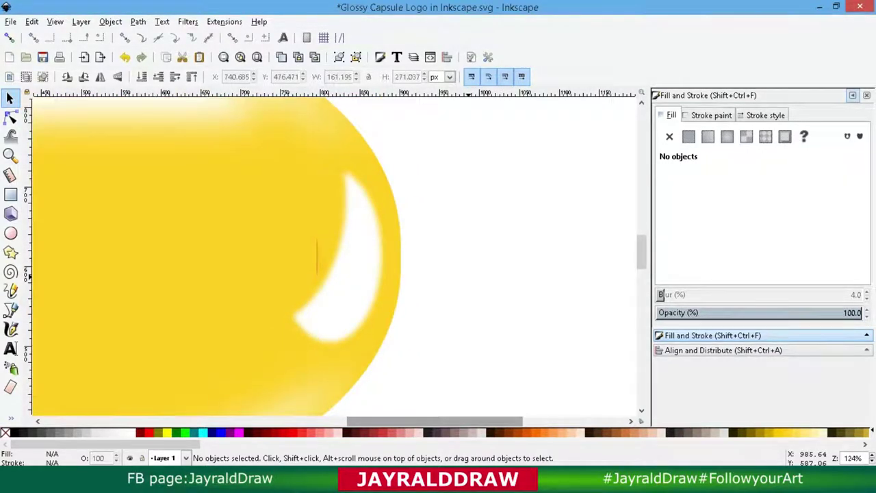
pyautogui.hscroll(-5, 336, 256)
pyautogui.click(525, 257)
pyautogui.keyDown('ctrl'); pyautogui.click(479, 260); pyautogui.keyUp('ctrl')
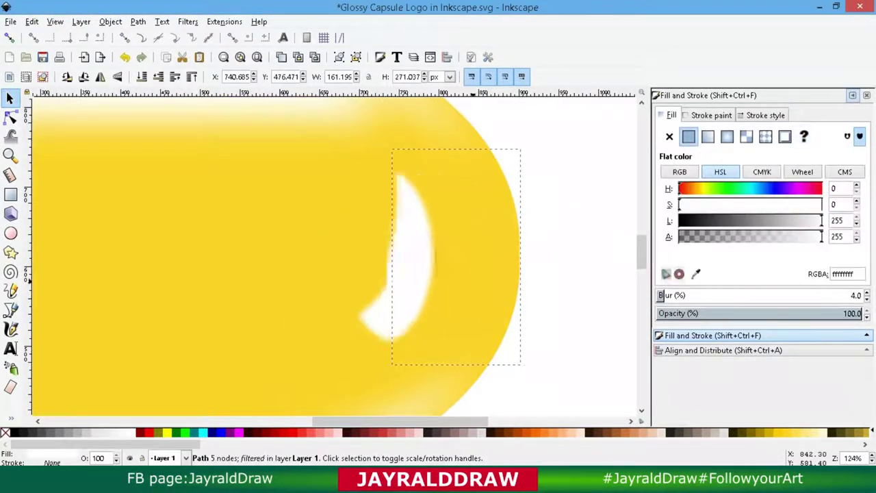
pyautogui.moveTo(479, 260); pyautogui.dragTo(430, 255)
pyautogui.click(440, 256)
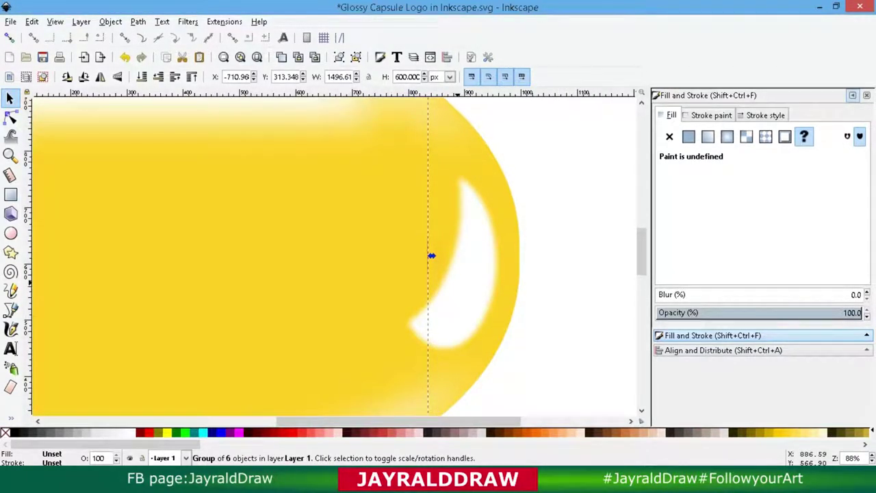
# Step: Zoom out to show the whole capsule and select the blurred red half shape
pyautogui.keyDown('ctrl'); pyautogui.scroll(-1, 432, 255); pyautogui.keyUp('ctrl')
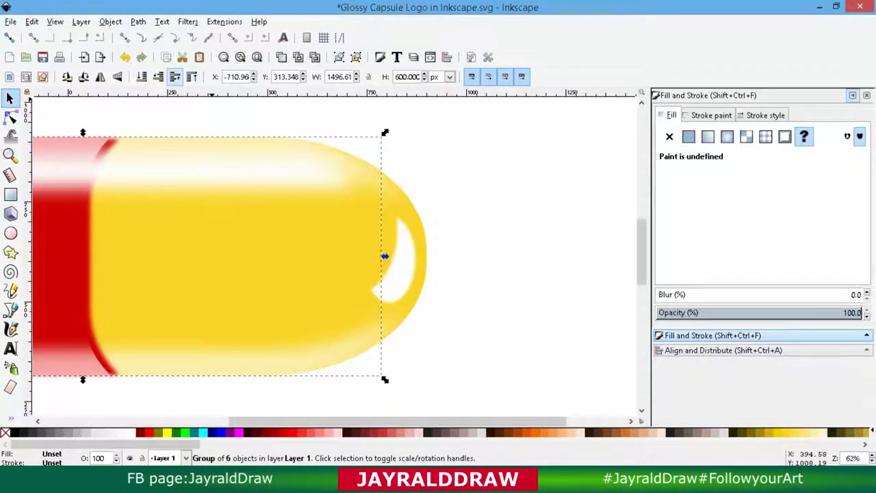
pyautogui.press('-')
pyautogui.press('-')
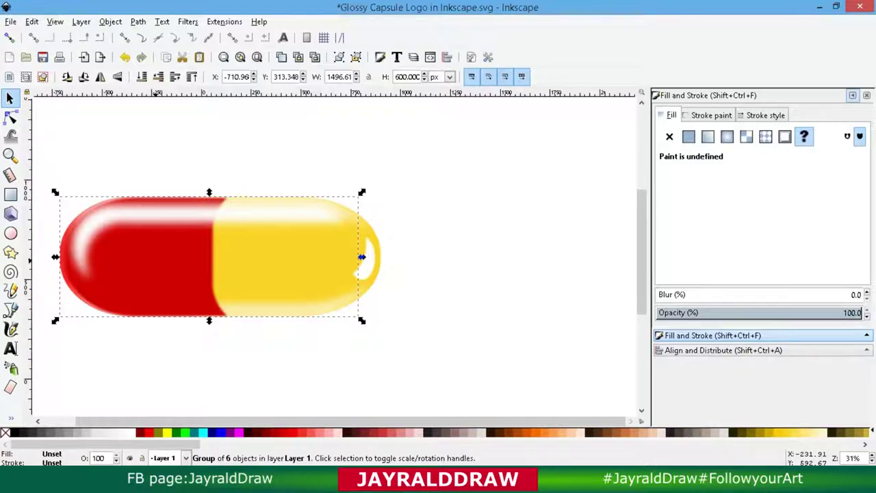
pyautogui.hotkey('ctrl', 'shift', 'v')
# Step: Move the red half shape down off the capsule and draw a tall narrow rectangle over it
pyautogui.moveTo(161, 270)
pyautogui.mouseDown()
pyautogui.moveTo(246, 167)
pyautogui.moveTo(218, 329)
pyautogui.mouseUp()
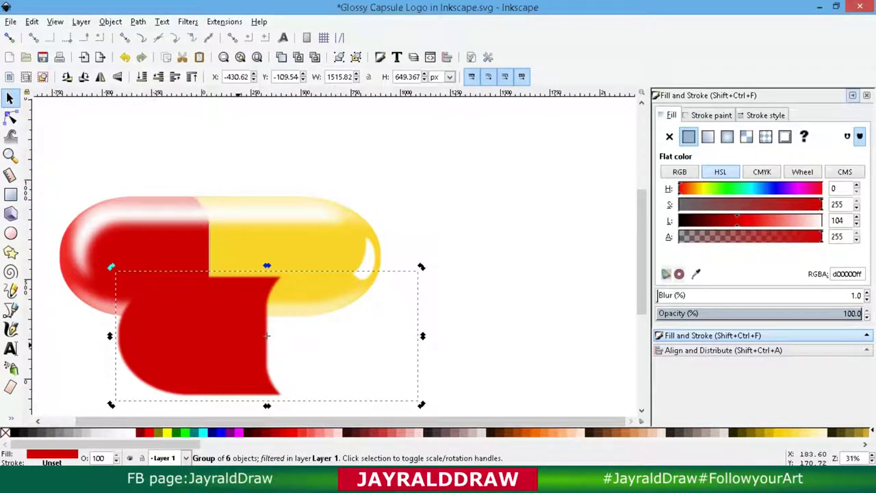
pyautogui.press('r')
pyautogui.moveTo(247, 262); pyautogui.dragTo(261, 411)
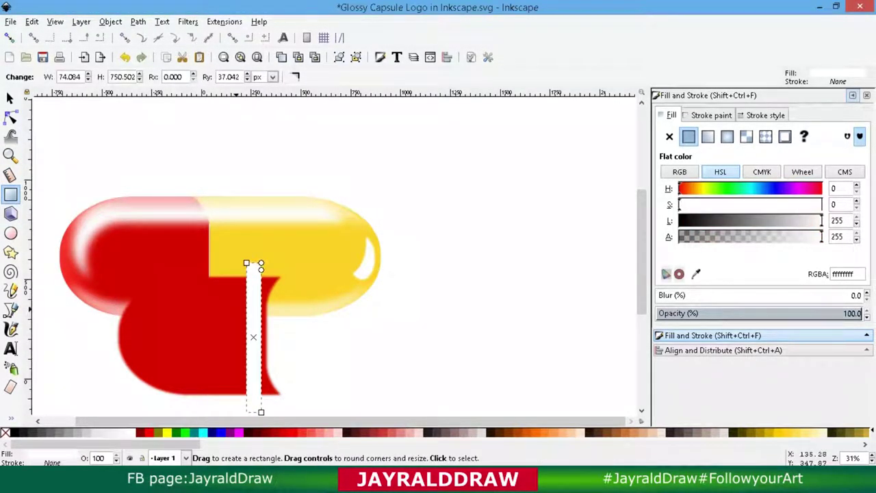
# Step: Try a path operation and ungrouping on the bar and red shape, then deselect everything
pyautogui.press('s')
pyautogui.keyDown('shift'); pyautogui.click(110, 254); pyautogui.keyUp('shift')
pyautogui.click(138, 21)
pyautogui.click(156, 108)
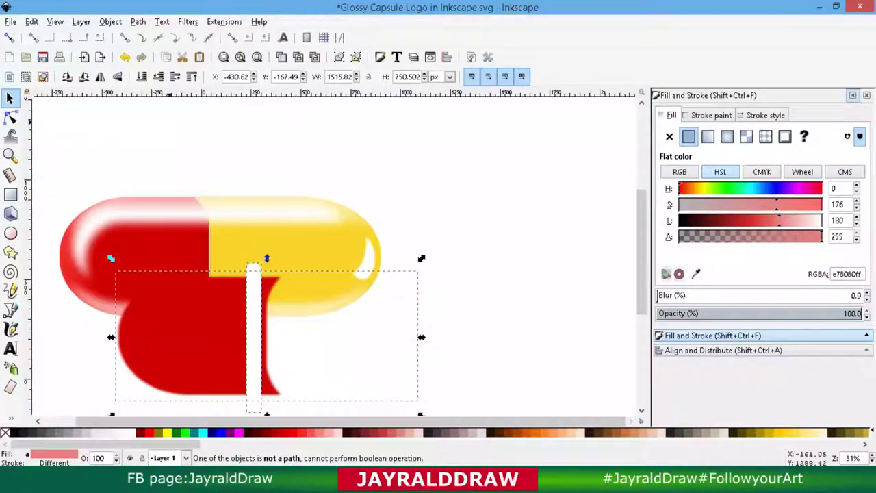
pyautogui.hotkey('shift', 'ctrl', 'g')
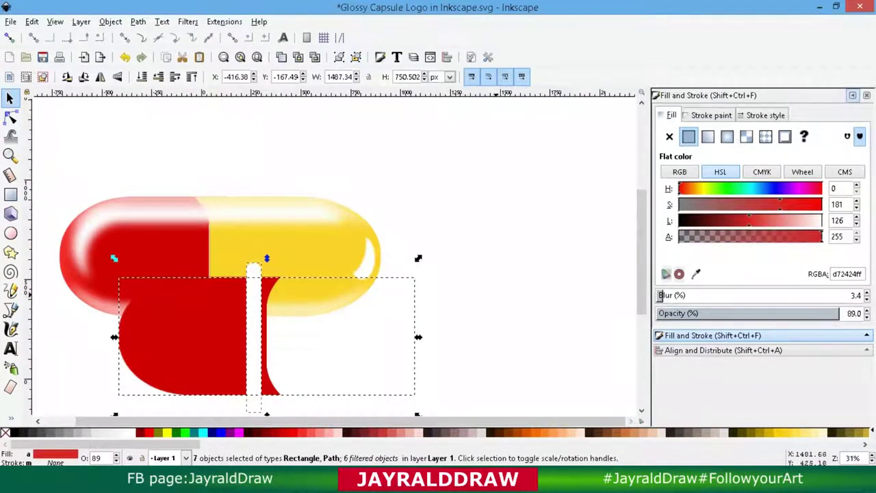
pyautogui.hotkey('shift', 'ctrl', 'g')
pyautogui.click(112, 254)
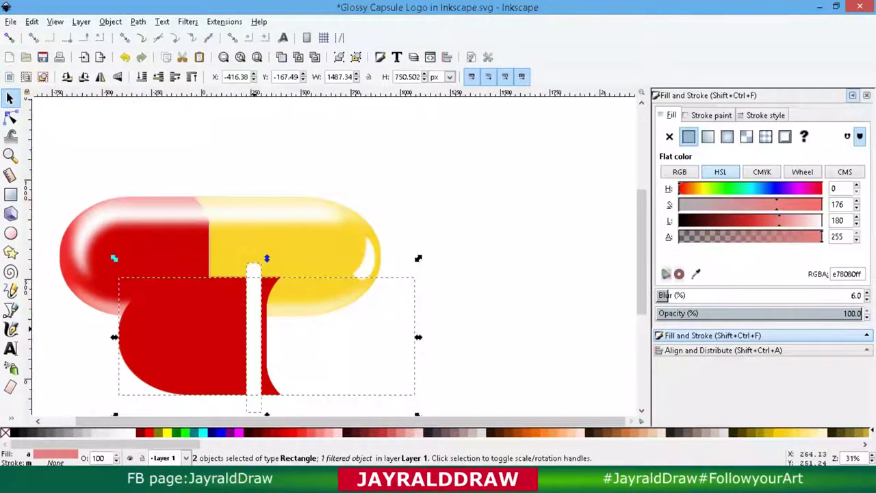
pyautogui.press('Escape')
# Step: Line the bar up over the red shape and clip the red shape to it with Object > Clip > Set
pyautogui.moveTo(261, 328)
pyautogui.mouseDown()
pyautogui.moveTo(302, 329)
pyautogui.moveTo(255, 329)
pyautogui.moveTo(271, 329)
pyautogui.mouseUp()
pyautogui.keyDown('shift'); pyautogui.click(111, 254); pyautogui.keyUp('shift')
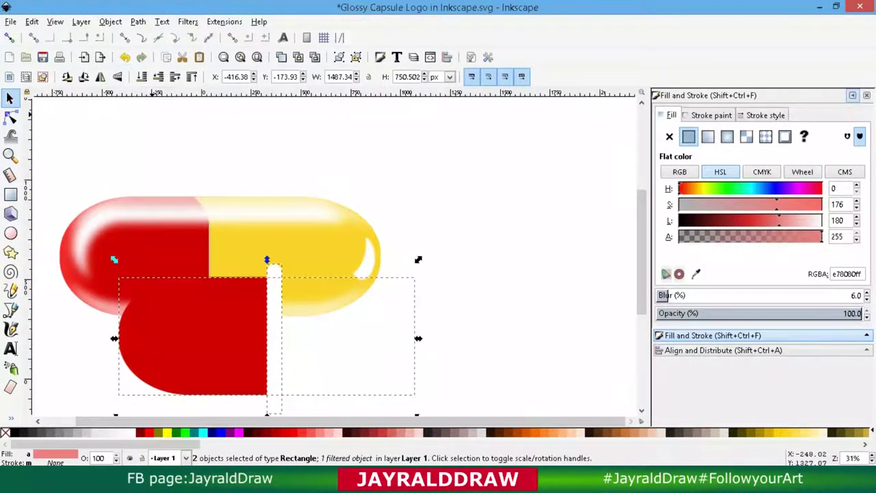
pyautogui.click(110, 21)
pyautogui.click(322, 158)
# Step: Shift the clipped strip, undo twice, then duplicate the red shape and squeeze the copy narrow
pyautogui.moveTo(262, 335)
pyautogui.mouseDown()
pyautogui.moveTo(329, 336)
pyautogui.moveTo(264, 331)
pyautogui.moveTo(414, 298)
pyautogui.mouseUp()
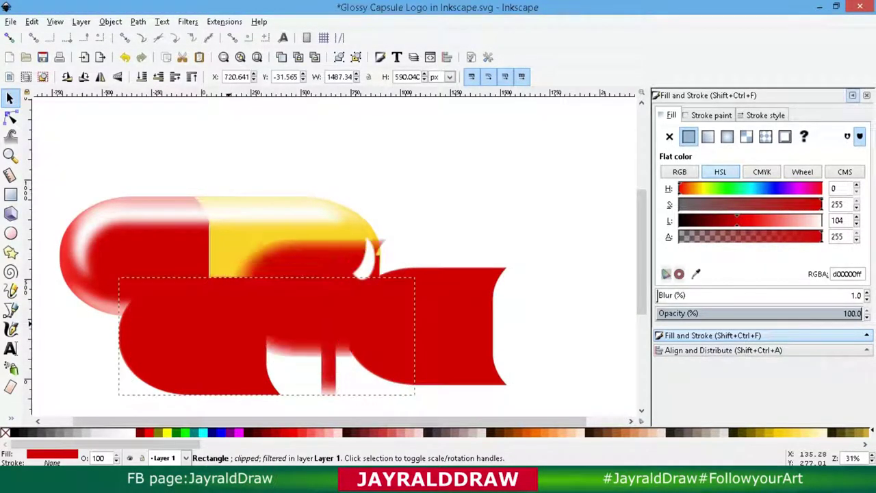
pyautogui.hotkey('ctrl', 'z')
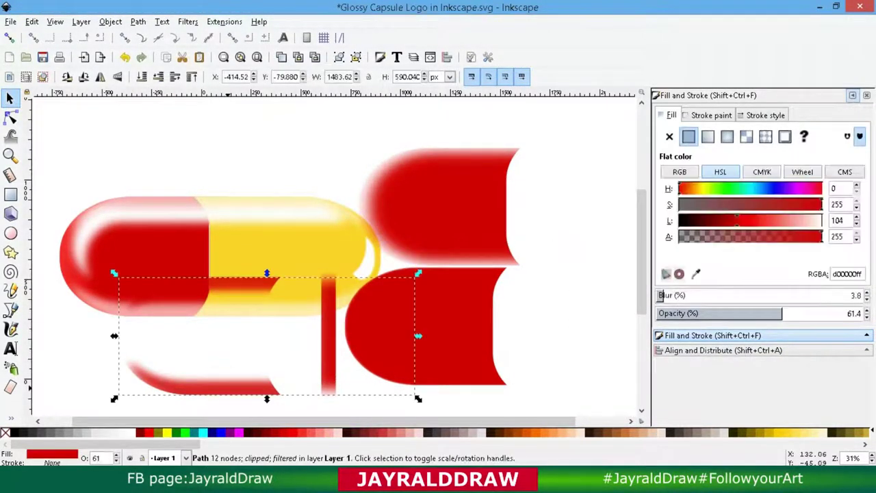
pyautogui.hotkey('ctrl', 'z')
pyautogui.hotkey('ctrl', 'z')
pyautogui.hotkey('ctrl', 'z')
pyautogui.hotkey('ctrl', 'z')
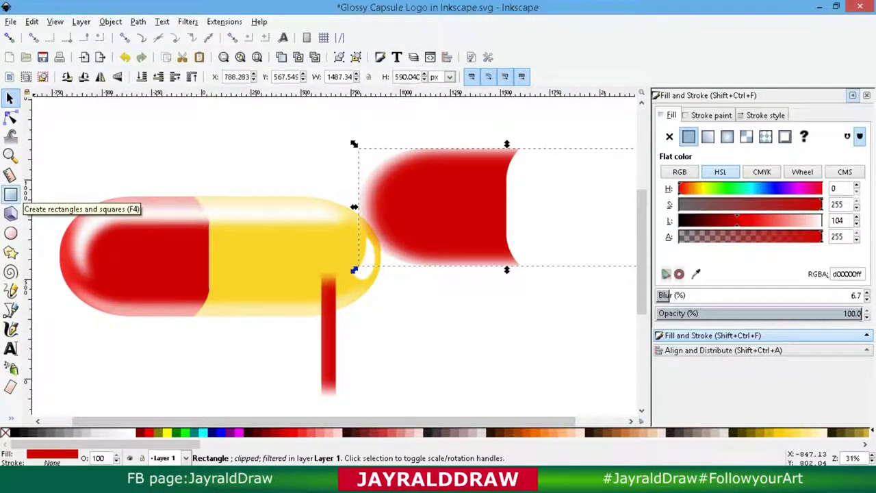
pyautogui.rightClick(425, 171)
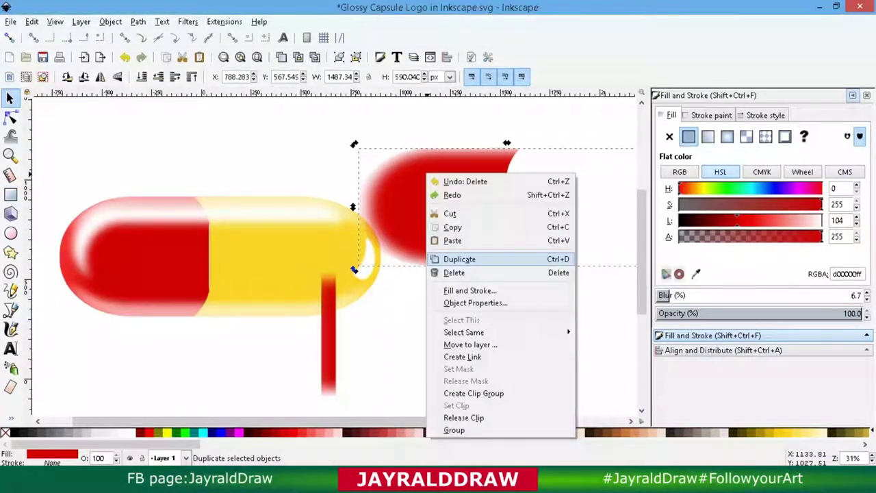
pyautogui.click(454, 258)
pyautogui.moveTo(354, 207); pyautogui.dragTo(592, 206)
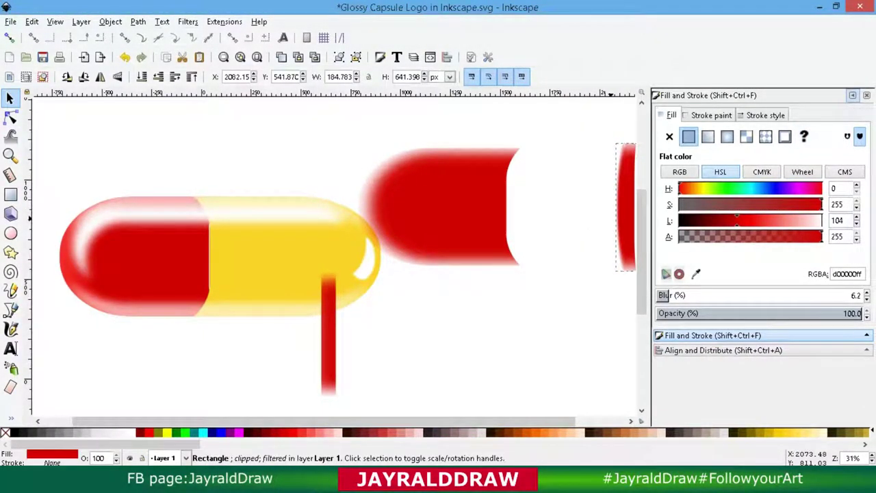
# Step: Delete the narrow red strip and the clipped red shape, then select the capsule group
pyautogui.press('Delete')
pyautogui.click(483, 198)
pyautogui.press('Delete')
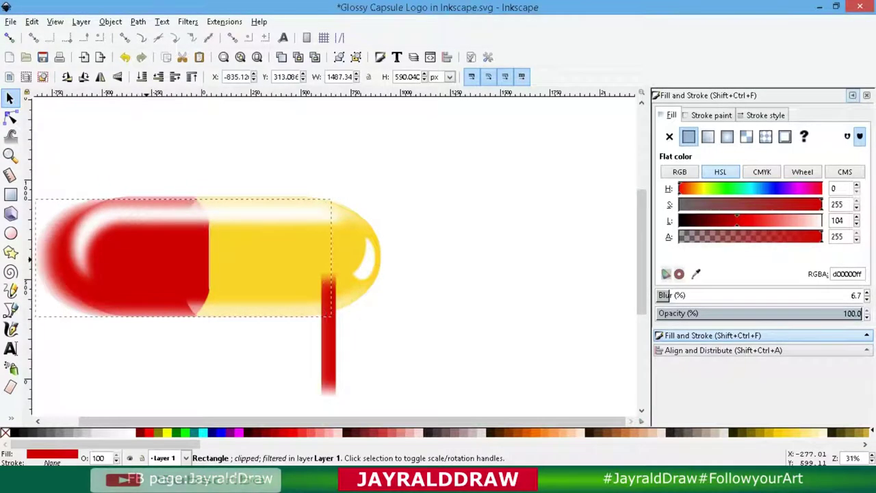
pyautogui.click(353, 257)
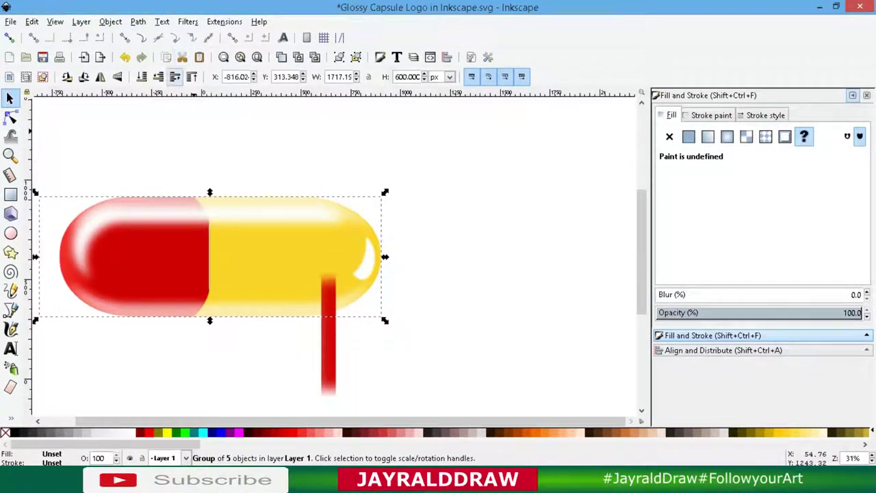
pyautogui.moveTo(361, 257); pyautogui.dragTo(361, 256)
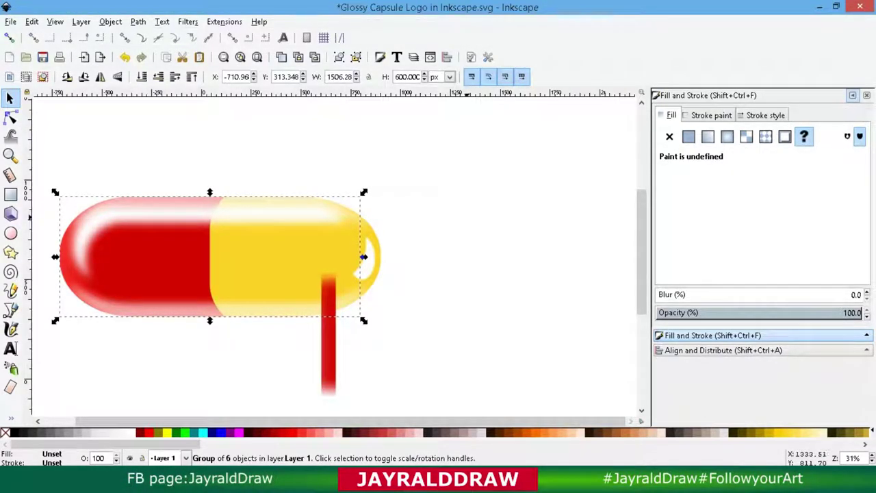
# Step: Zoom in on the yellow end and show the white highlight's nodes in the Node tool
pyautogui.click(470, 218)
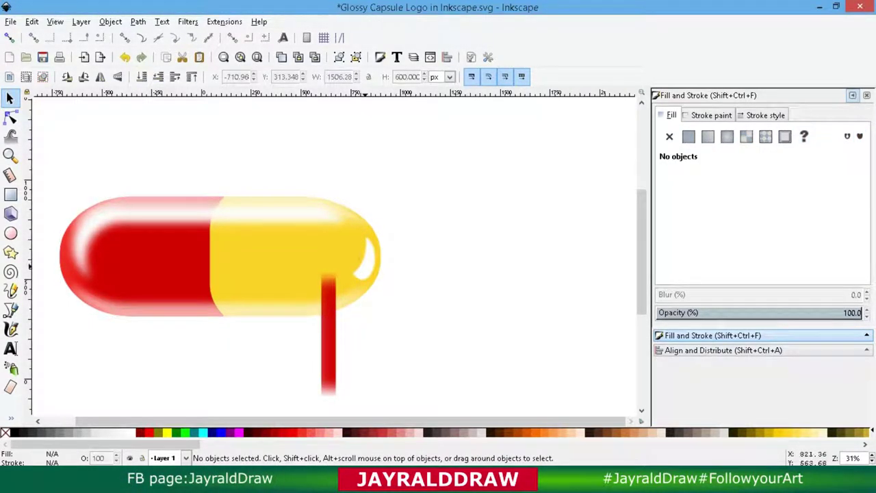
pyautogui.keyDown('ctrl'); pyautogui.click(366, 258); pyautogui.keyUp('ctrl')
pyautogui.keyDown('ctrl'); pyautogui.scroll(1, 343, 248); pyautogui.keyUp('ctrl')
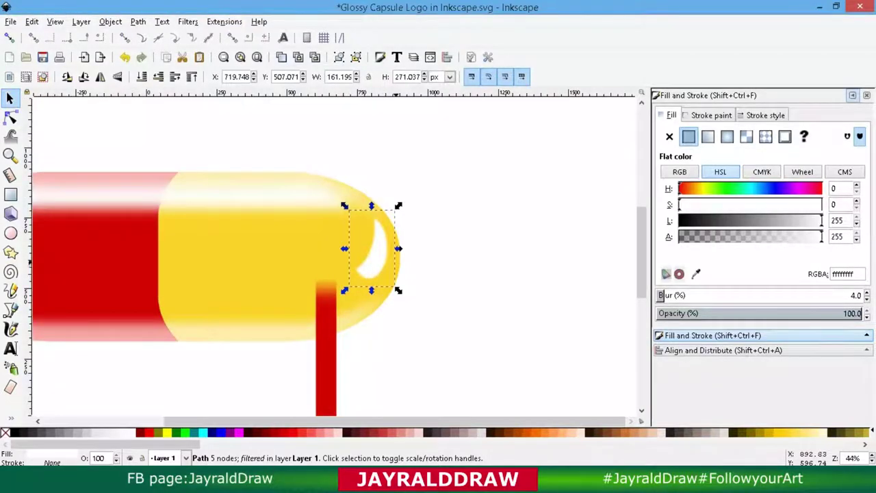
pyautogui.keyDown('ctrl'); pyautogui.scroll(1, 343, 248); pyautogui.keyUp('ctrl')
pyautogui.keyDown('alt'); pyautogui.click(335, 248); pyautogui.keyUp('alt')
pyautogui.press('Escape')
pyautogui.keyDown('ctrl'); pyautogui.scroll(1, 336, 248); pyautogui.keyUp('ctrl')
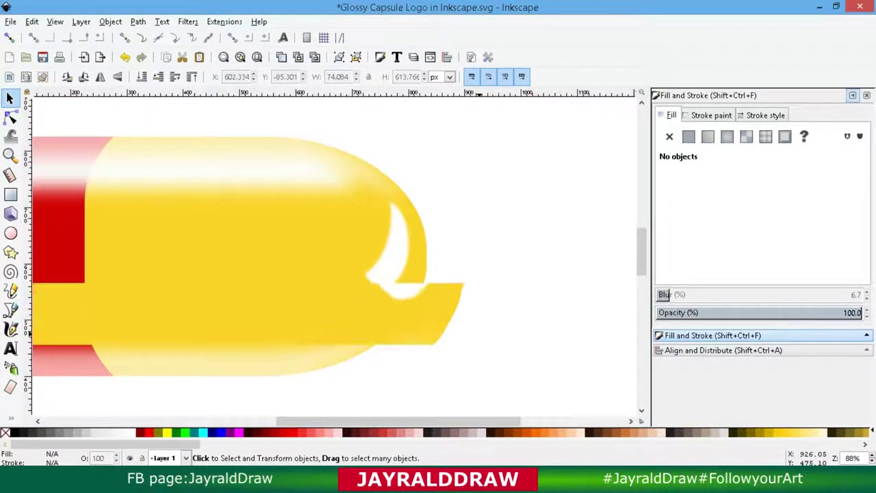
pyautogui.keyDown('ctrl'); pyautogui.scroll(1, 335, 248); pyautogui.keyUp('ctrl')
pyautogui.press('n')
pyautogui.click(466, 219)
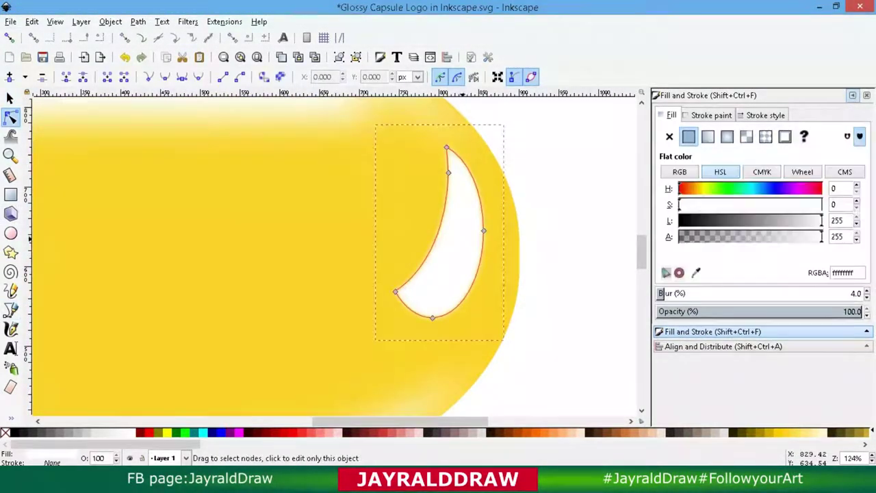
# Step: Delete two extra nodes and drag the remaining nodes to bend the highlight into a crescent
pyautogui.moveTo(449, 154)
pyautogui.mouseDown()
pyautogui.moveTo(439, 168)
pyautogui.moveTo(432, 161)
pyautogui.mouseUp()
pyautogui.press('Delete')
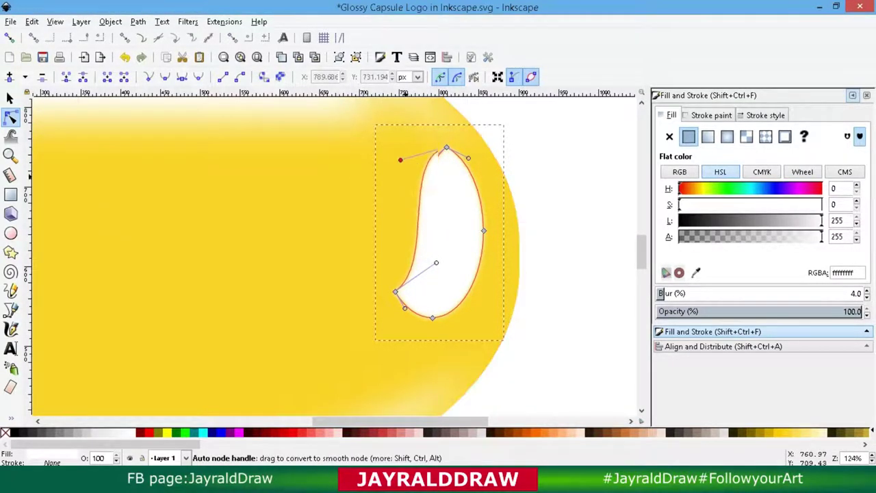
pyautogui.moveTo(386, 277); pyautogui.dragTo(417, 312)
pyautogui.press('Delete')
pyautogui.moveTo(405, 253); pyautogui.dragTo(434, 248)
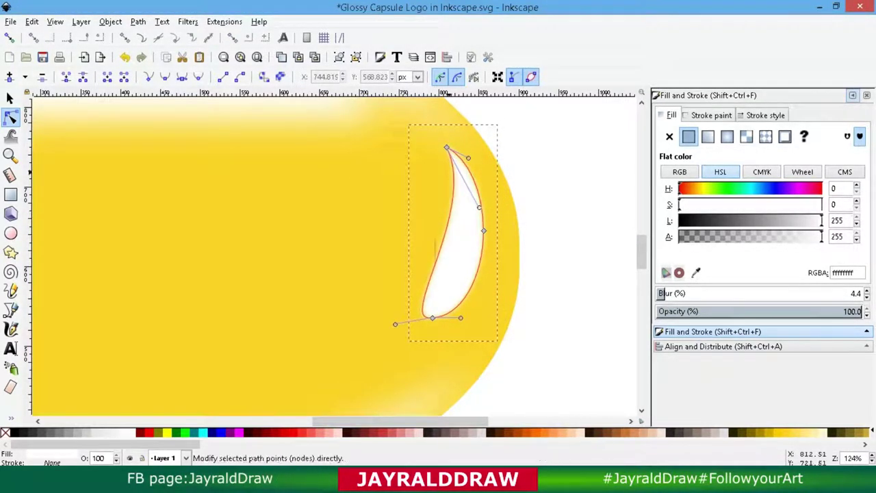
pyautogui.click(446, 147)
pyautogui.moveTo(460, 131); pyautogui.dragTo(489, 122)
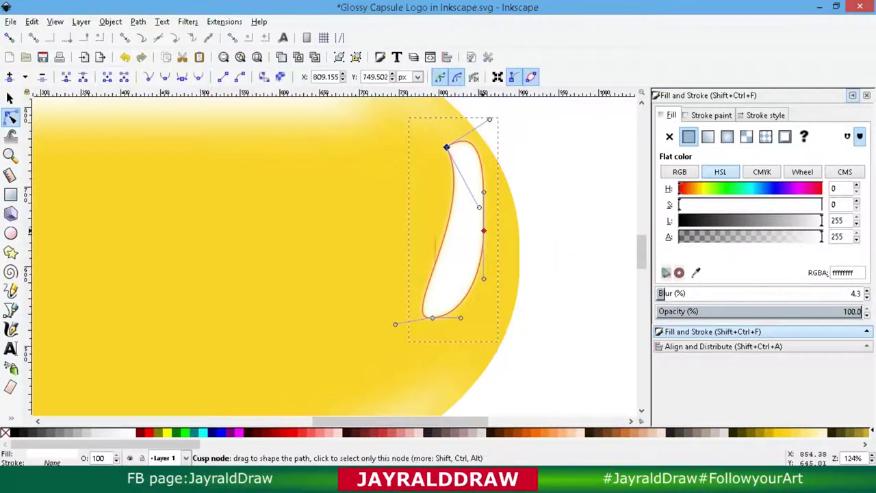
pyautogui.moveTo(483, 192)
pyautogui.mouseDown()
pyautogui.moveTo(491, 217)
pyautogui.moveTo(444, 149)
pyautogui.mouseUp()
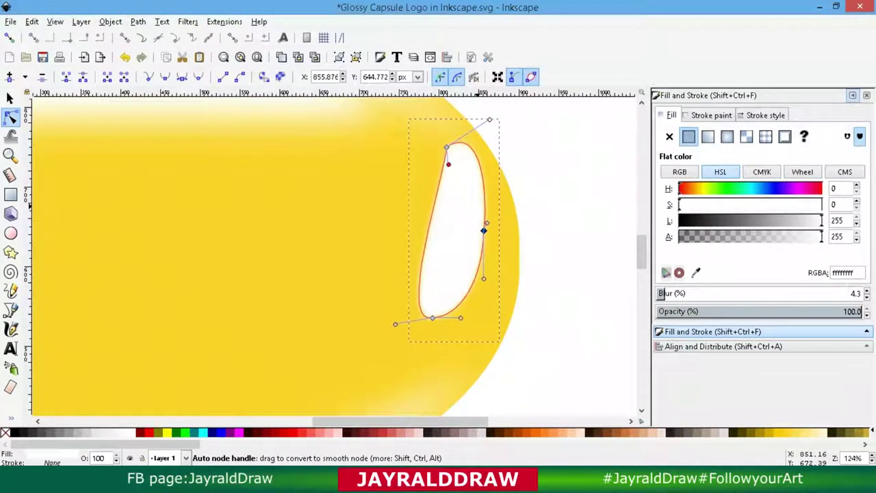
pyautogui.moveTo(421, 267); pyautogui.dragTo(437, 267)
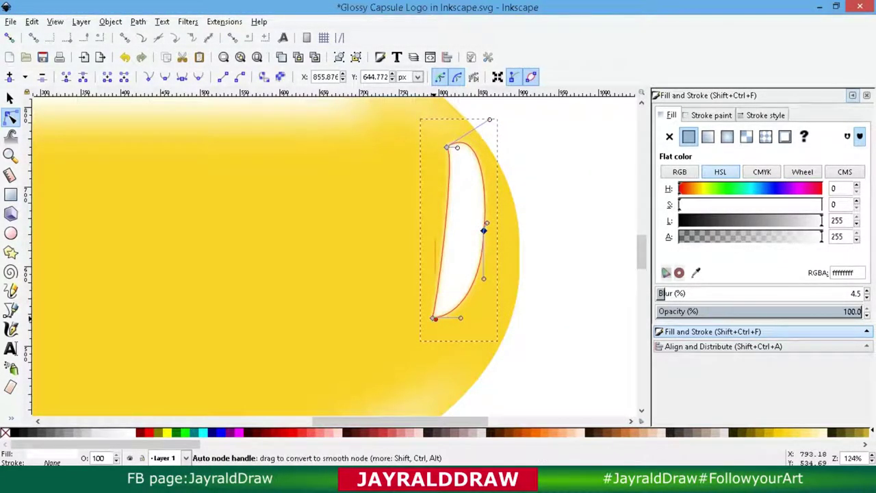
pyautogui.moveTo(431, 311)
pyautogui.mouseDown()
pyautogui.moveTo(419, 232)
pyautogui.moveTo(444, 212)
pyautogui.mouseUp()
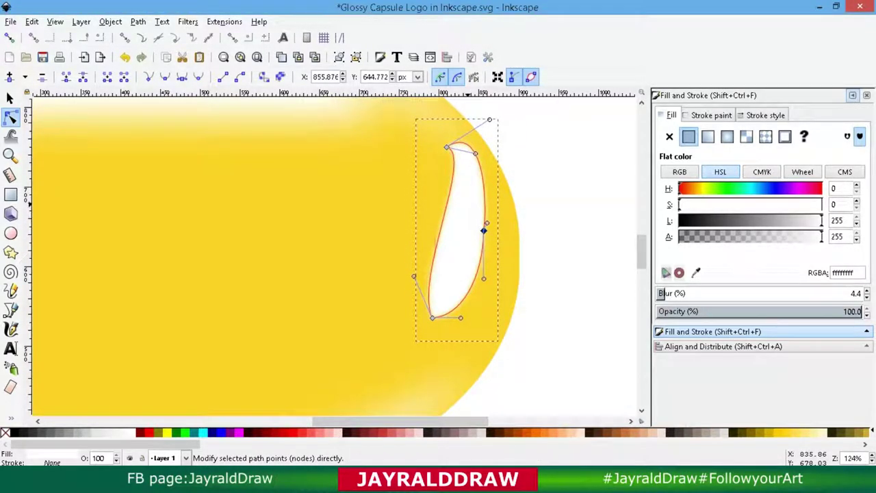
# Step: Undo a node deletion, refine the top curve, and narrow the highlight into a banana shape
pyautogui.press('Delete')
pyautogui.hotkey('ctrl', 'z')
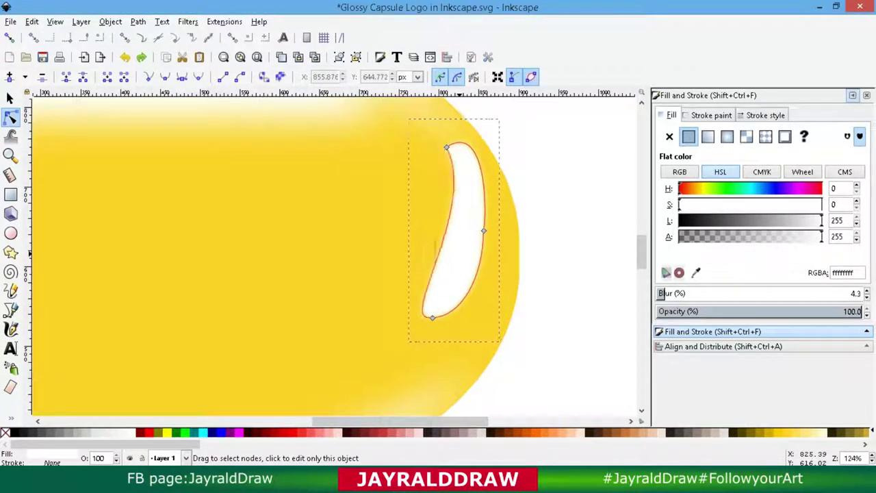
pyautogui.hotkey('ctrl', 'z')
pyautogui.hotkey('ctrl', 'z')
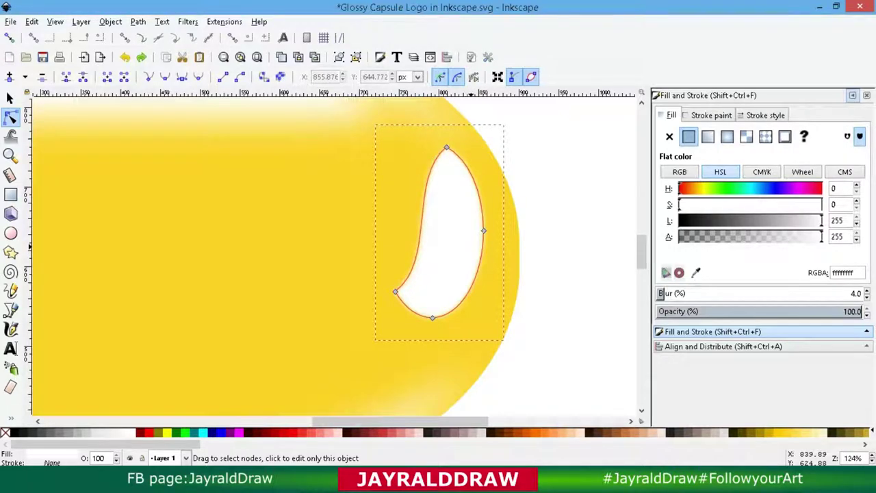
pyautogui.hotkey('ctrl', 'z')
pyautogui.click(448, 173)
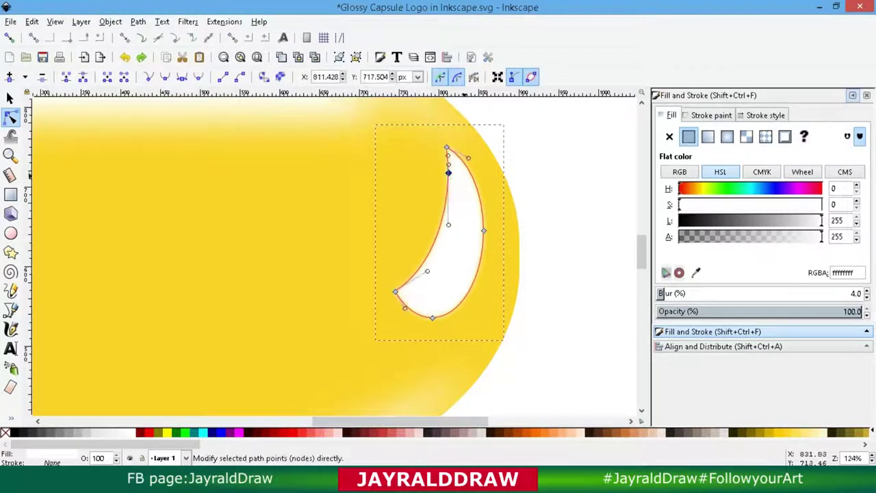
pyautogui.moveTo(474, 137); pyautogui.dragTo(477, 129)
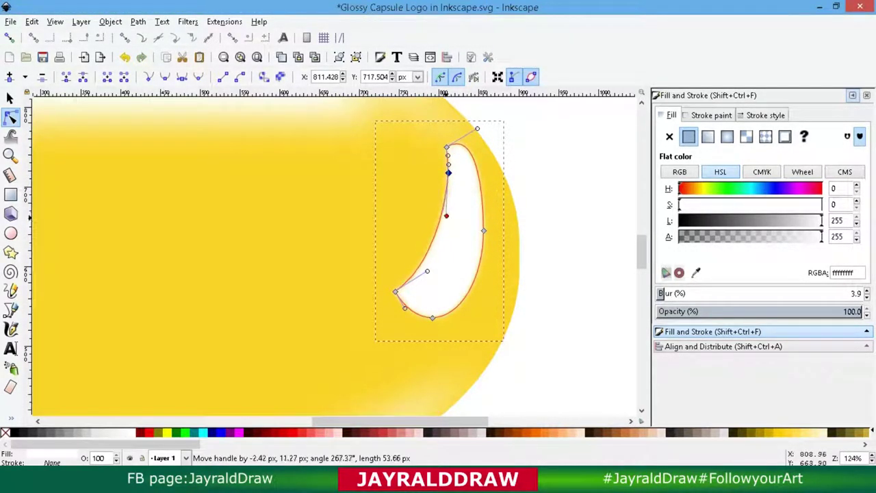
pyautogui.moveTo(395, 292)
pyautogui.mouseDown()
pyautogui.moveTo(423, 290)
pyautogui.moveTo(450, 312)
pyautogui.mouseUp()
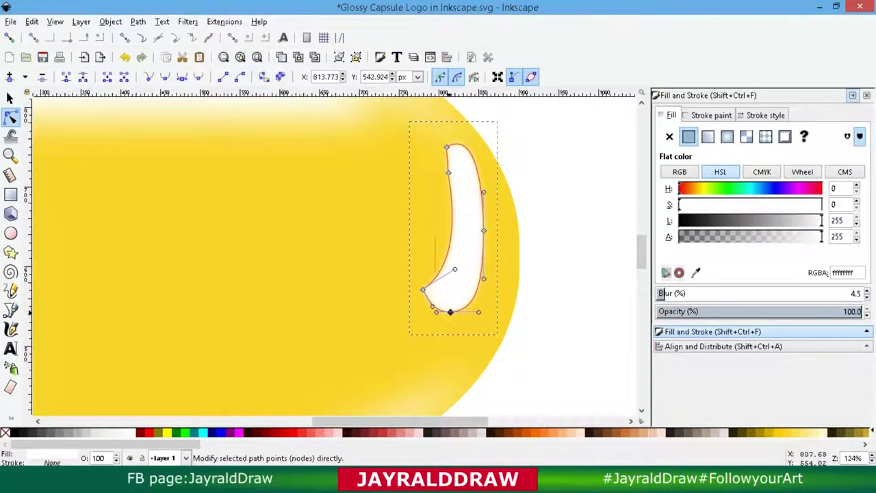
pyautogui.moveTo(455, 269); pyautogui.dragTo(456, 218)
# Step: Reshape the highlight's lower curve and delete the stray red rectangle
pyautogui.moveTo(423, 289)
pyautogui.mouseDown()
pyautogui.moveTo(438, 291)
pyautogui.moveTo(446, 310)
pyautogui.moveTo(481, 300)
pyautogui.moveTo(456, 309)
pyautogui.moveTo(432, 303)
pyautogui.moveTo(455, 332)
pyautogui.mouseUp()
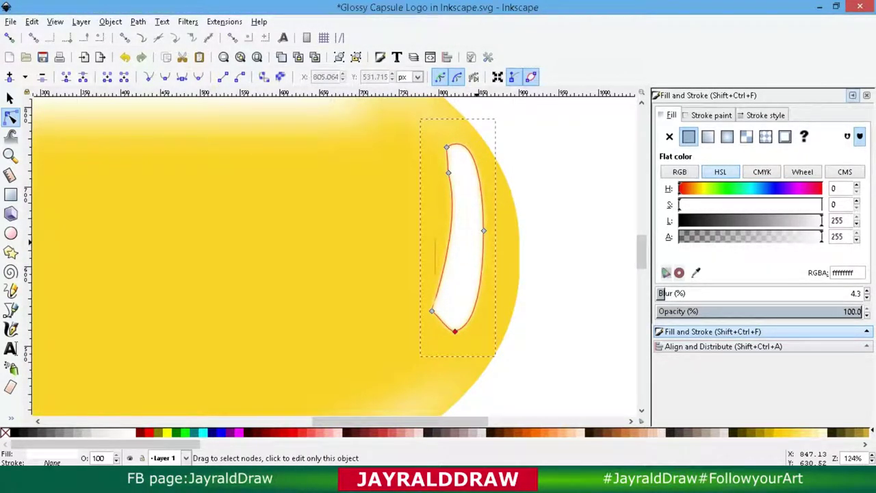
pyautogui.moveTo(432, 311); pyautogui.dragTo(423, 290)
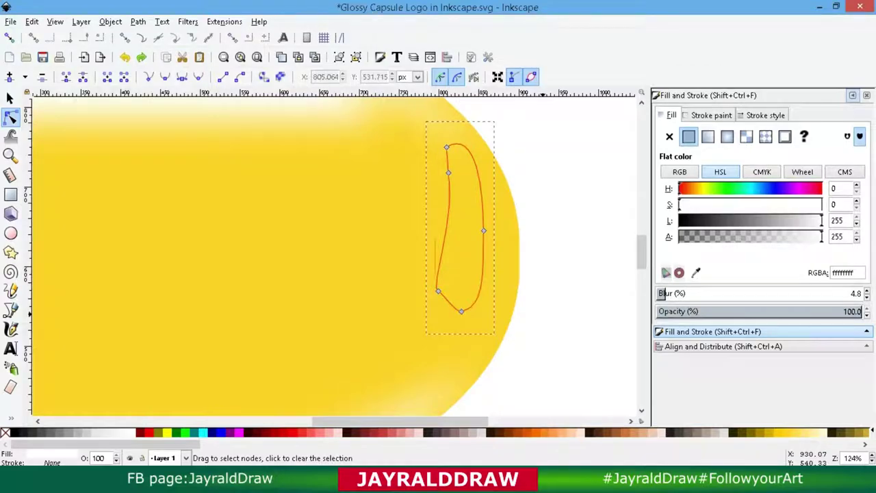
pyautogui.moveTo(455, 331); pyautogui.dragTo(432, 317)
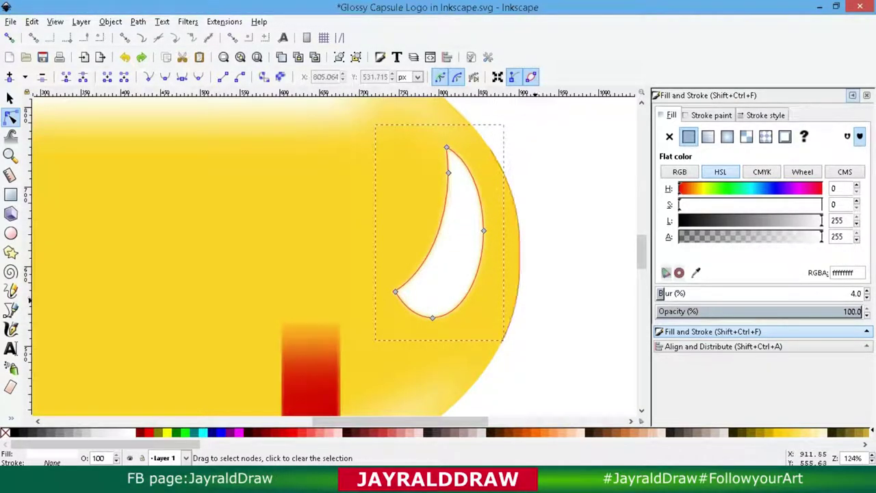
pyautogui.click(310, 369)
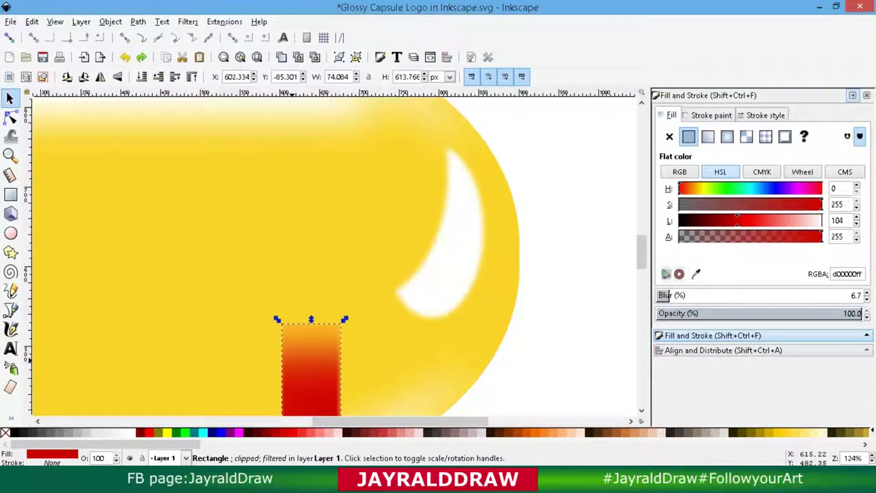
pyautogui.press('Delete')
pyautogui.click(422, 281)
# Step: Bulge the lower-left curve, make the top node symmetric, and adjust the upper and left curves
pyautogui.click(395, 292)
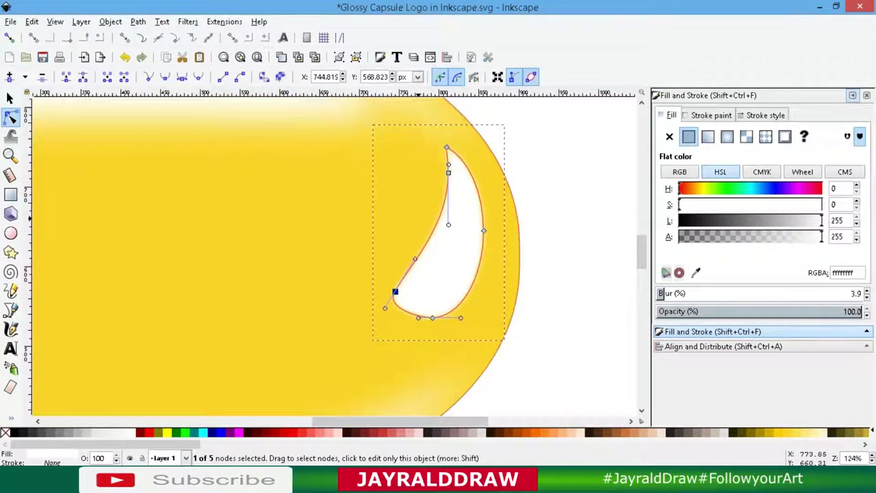
pyautogui.moveTo(427, 271); pyautogui.dragTo(396, 230)
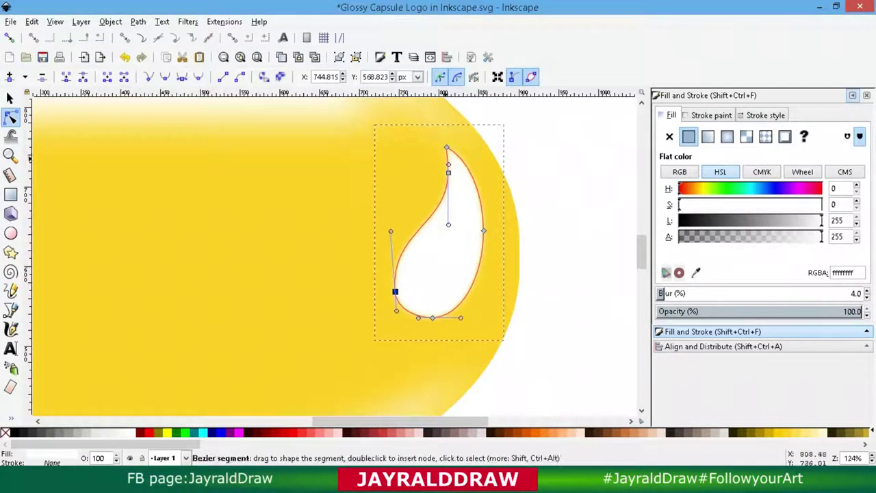
pyautogui.click(446, 147)
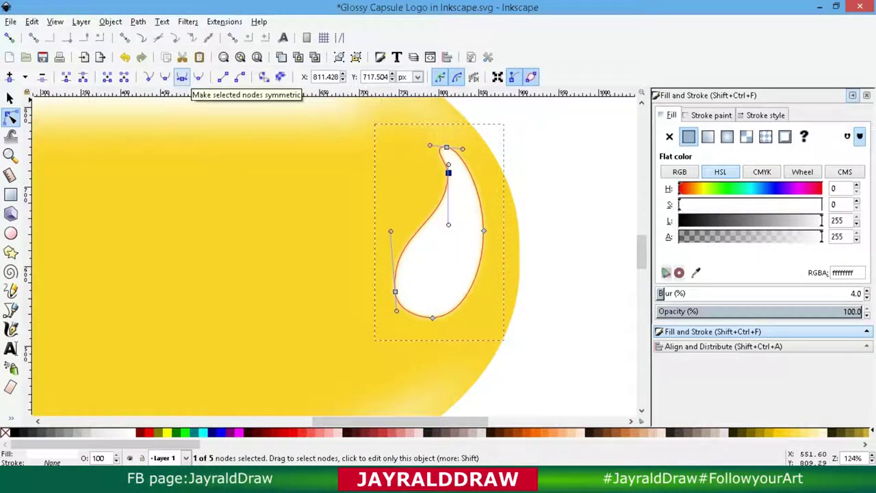
pyautogui.click(182, 77)
pyautogui.click(448, 172)
pyautogui.moveTo(448, 172); pyautogui.dragTo(445, 157)
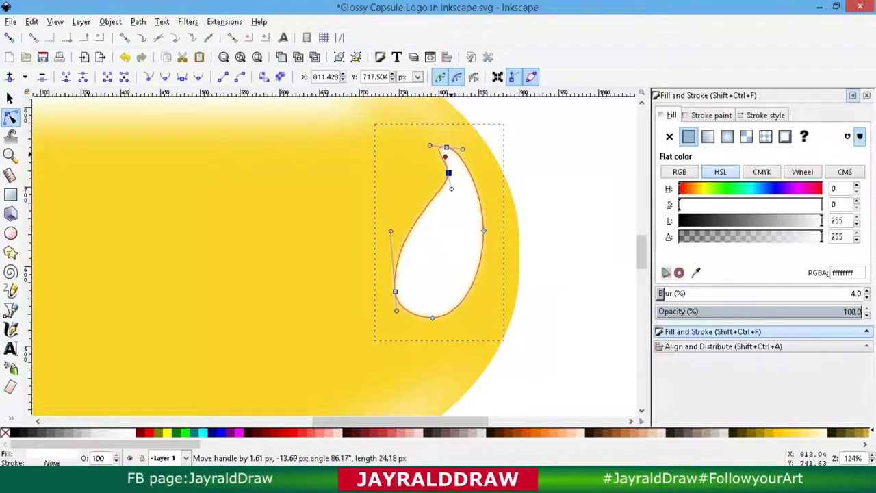
pyautogui.moveTo(390, 232)
pyautogui.mouseDown()
pyautogui.moveTo(414, 244)
pyautogui.moveTo(393, 268)
pyautogui.mouseUp()
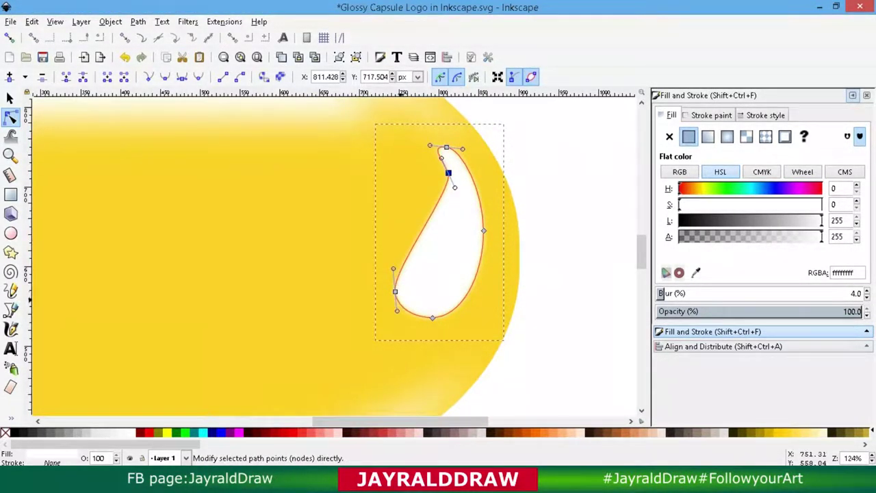
# Step: Adjust the lower-left, top, bottom and inner-curve nodes to round the highlight into a bean shape
pyautogui.click(395, 292)
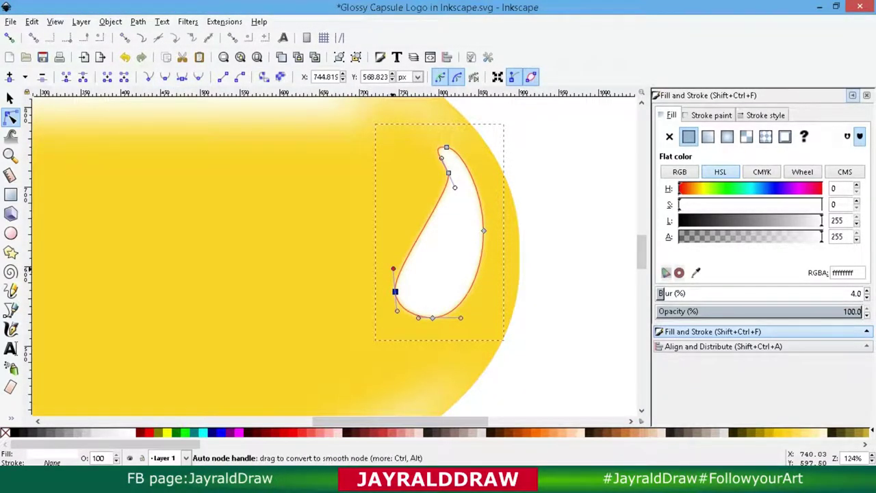
pyautogui.moveTo(395, 291); pyautogui.dragTo(407, 299)
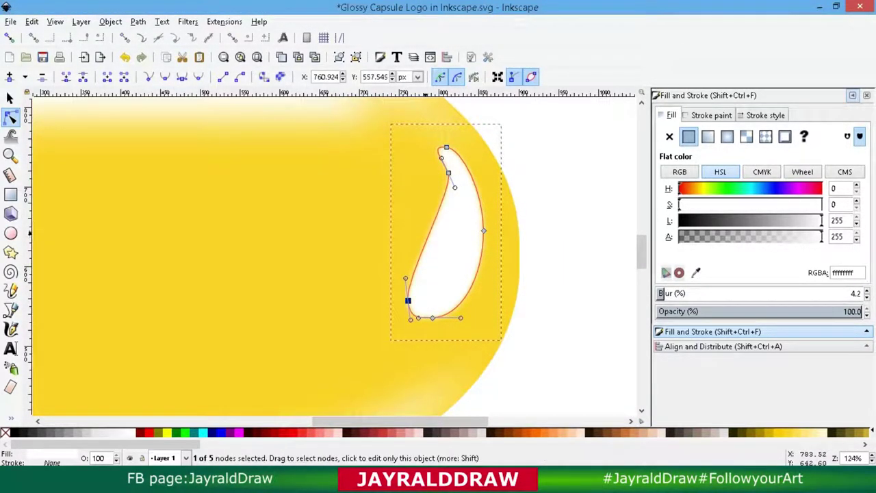
pyautogui.moveTo(433, 241); pyautogui.dragTo(446, 224)
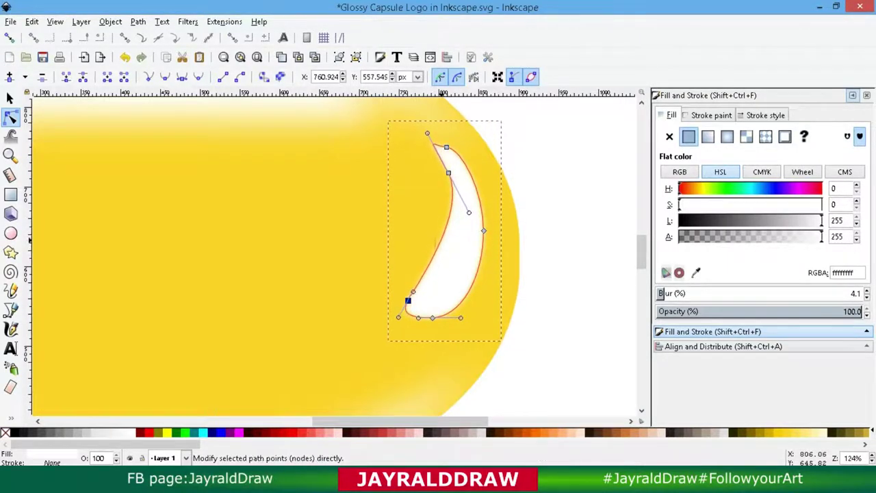
pyautogui.moveTo(428, 134); pyautogui.dragTo(426, 158)
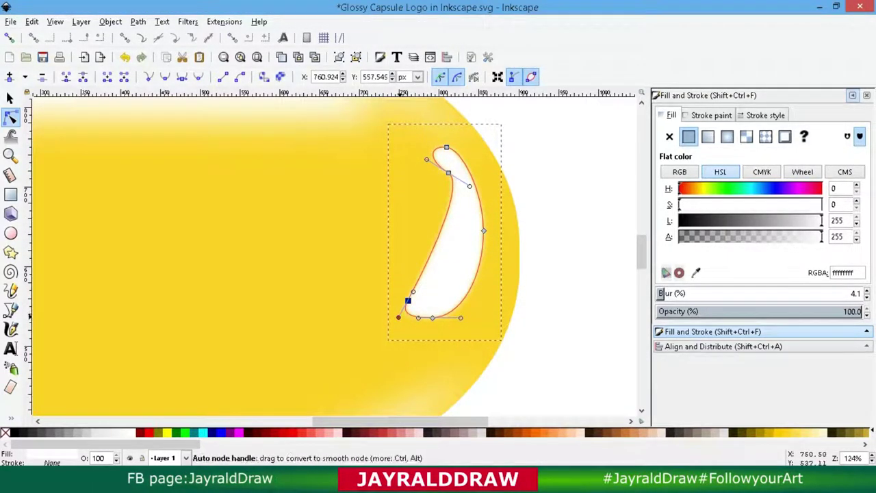
pyautogui.moveTo(408, 300); pyautogui.dragTo(409, 286)
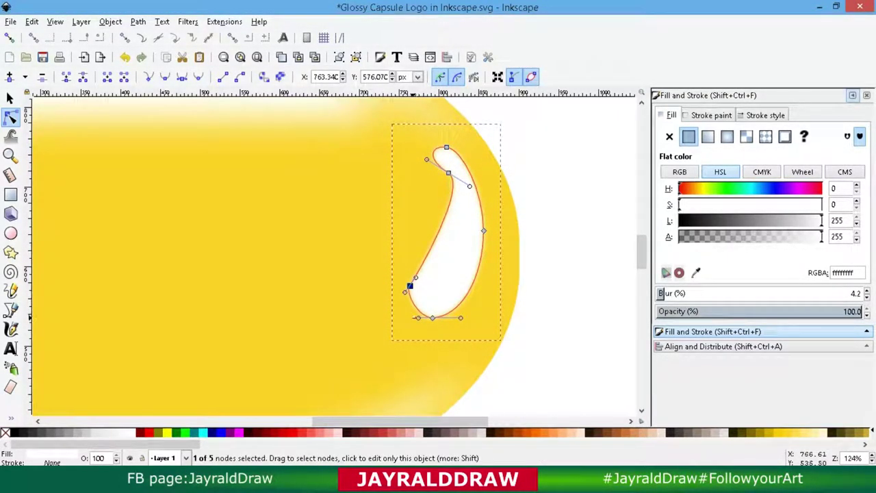
pyautogui.click(432, 317)
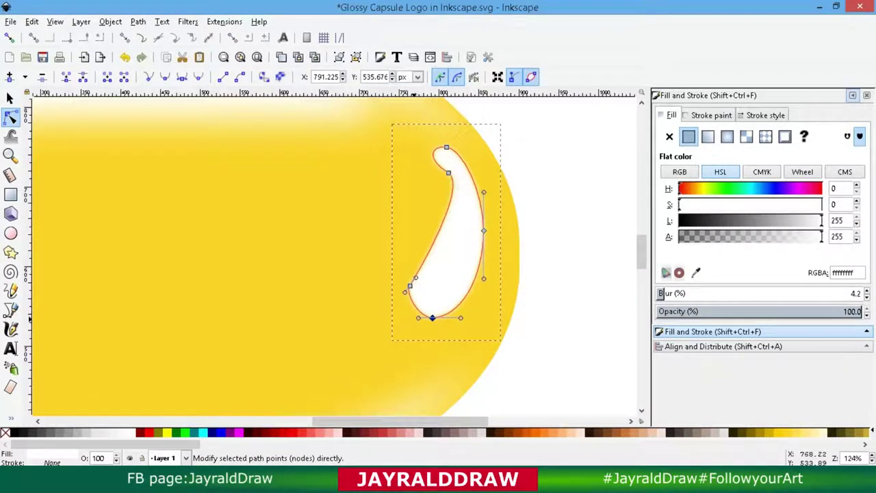
pyautogui.moveTo(404, 322); pyautogui.dragTo(400, 323)
pyautogui.moveTo(449, 173); pyautogui.dragTo(437, 208)
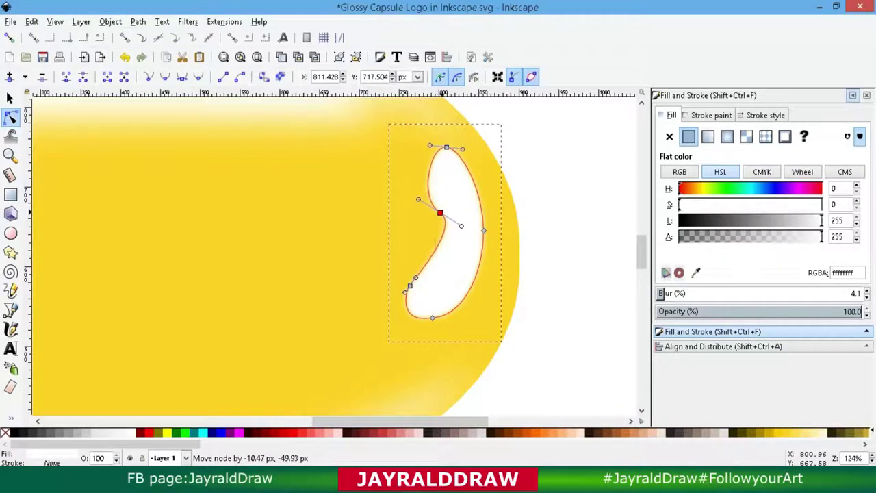
pyautogui.moveTo(404, 187); pyautogui.dragTo(416, 186)
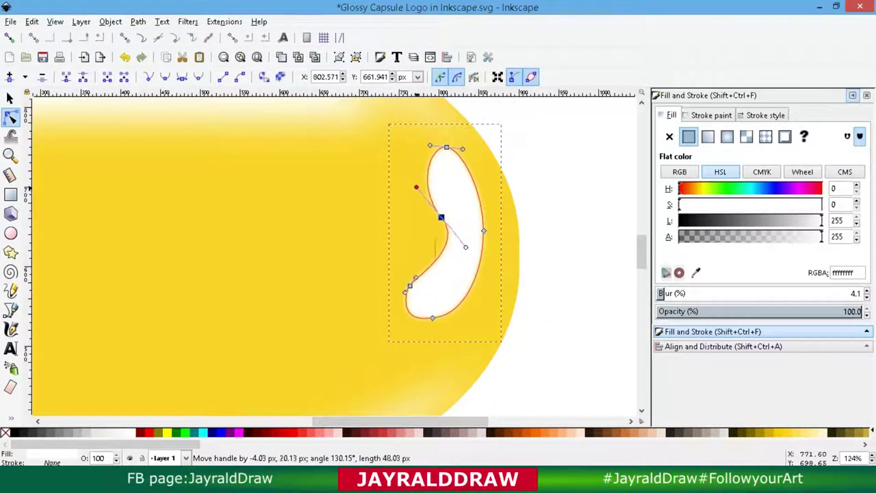
# Step: Zoom out and rotate the white highlight slightly on the capsule's yellow end
pyautogui.press('s')
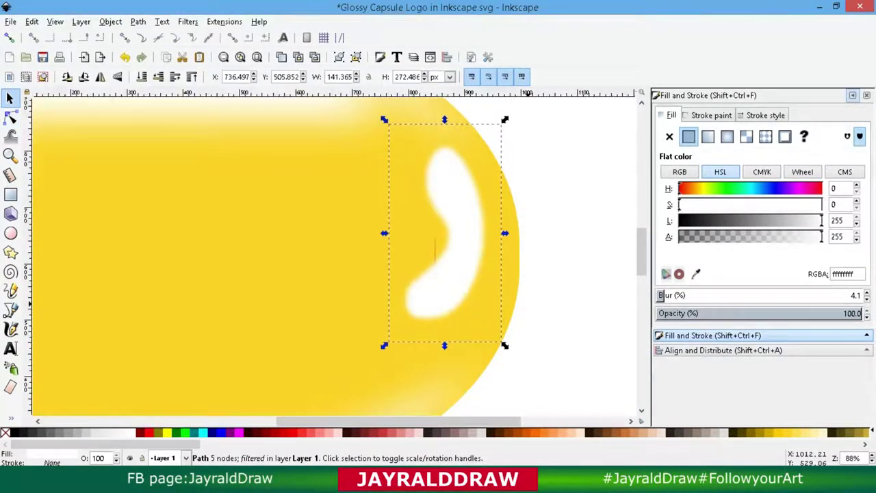
pyautogui.press('Escape')
pyautogui.press('-')
pyautogui.press('-')
pyautogui.click(406, 256)
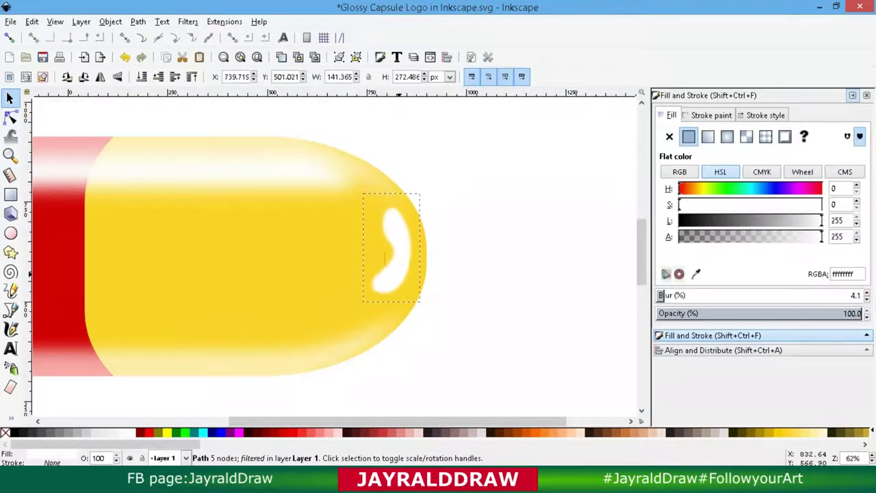
pyautogui.click(396, 258)
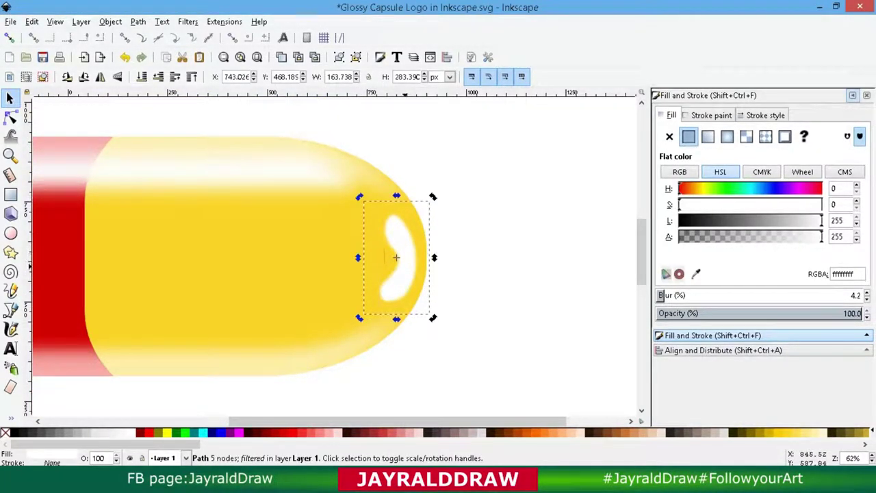
pyautogui.moveTo(428, 199); pyautogui.dragTo(441, 193)
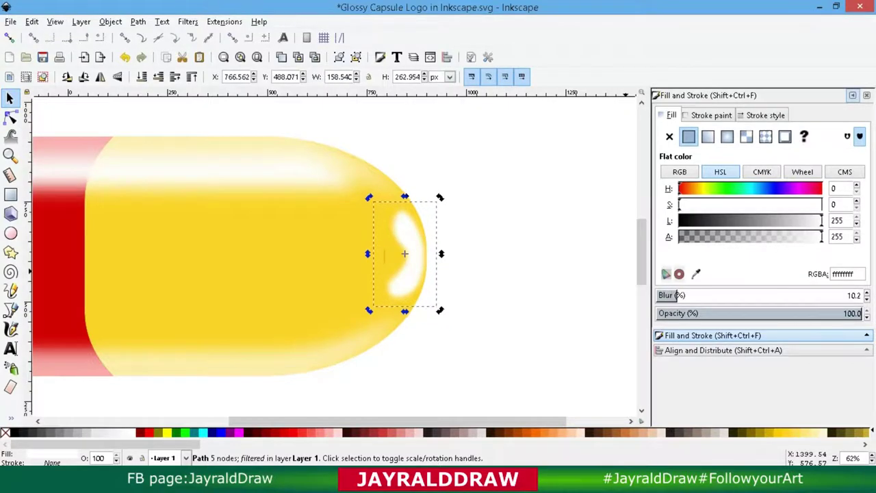
pyautogui.click(321, 268)
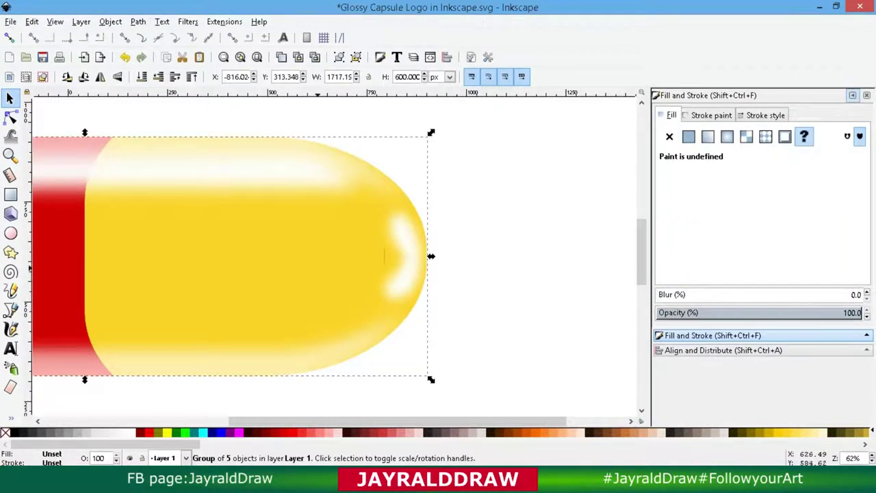
# Step: Draw a small ellipse on the capsule's right end and fill it with yellow ffd42aff
pyautogui.press('e')
pyautogui.moveTo(358, 233); pyautogui.dragTo(394, 274)
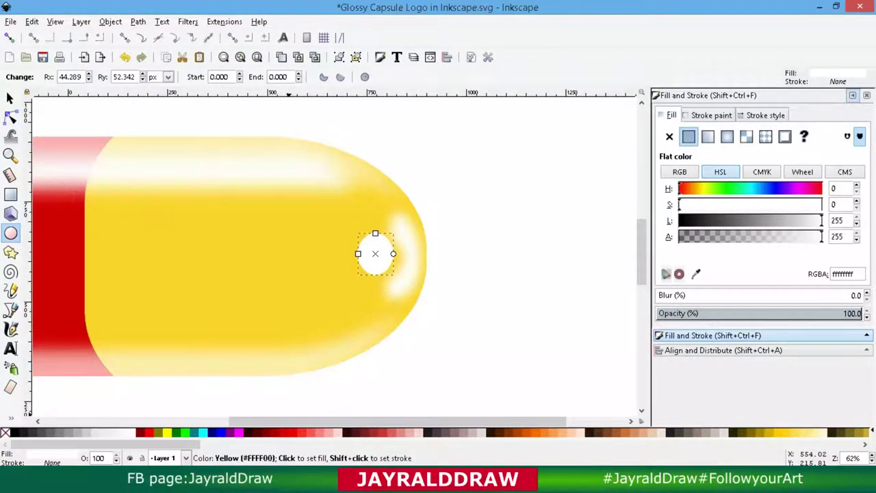
pyautogui.press('d')
pyautogui.click(404, 308)
pyautogui.press('s')
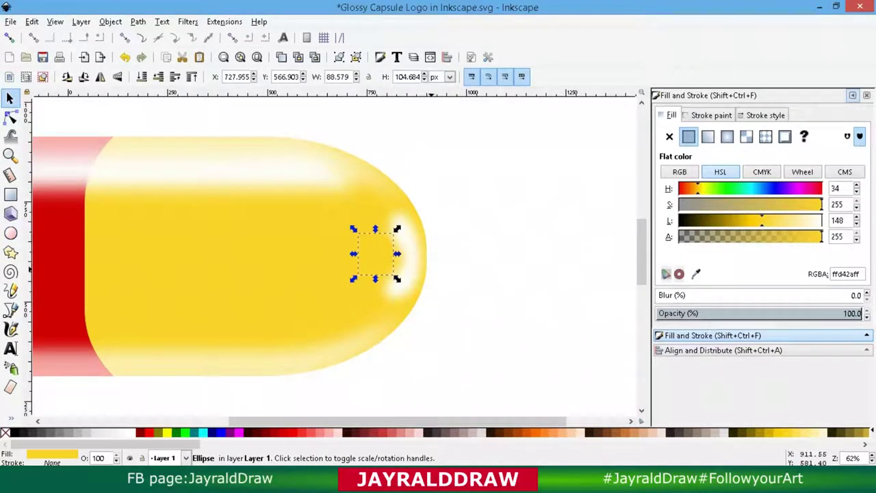
# Step: Shrink the yellow ellipse and move it over the highlight's inner edge to leave a crescent
pyautogui.press('+')
pyautogui.press('Escape')
pyautogui.click(345, 255)
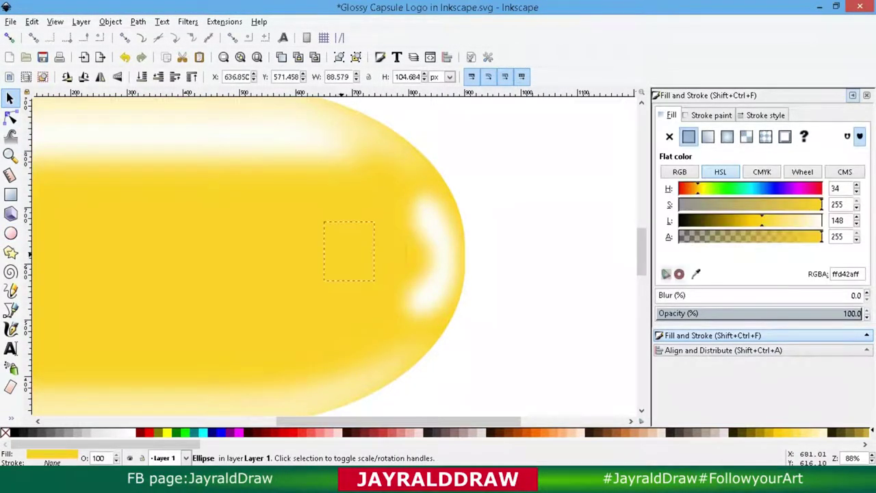
pyautogui.moveTo(338, 251); pyautogui.dragTo(358, 251)
pyautogui.moveTo(368, 216)
pyautogui.mouseDown()
pyautogui.moveTo(367, 240)
pyautogui.moveTo(404, 251)
pyautogui.mouseUp()
pyautogui.click(545, 210)
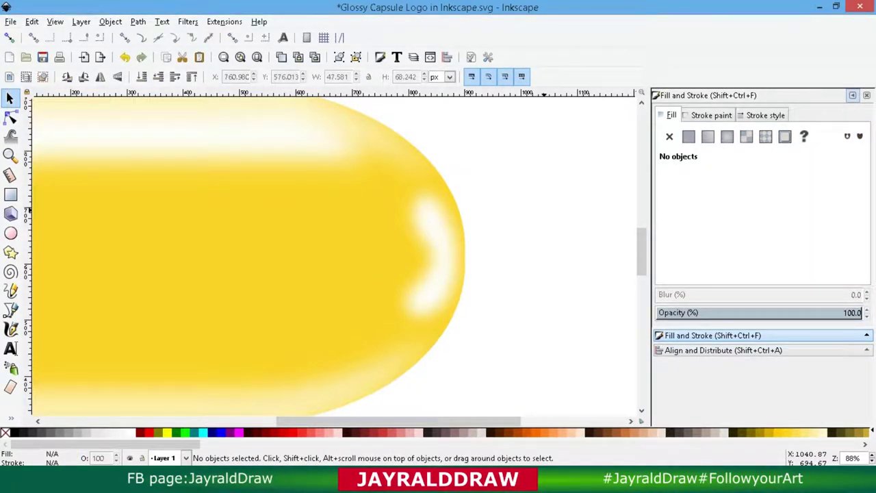
pyautogui.press('4')
pyautogui.hotkey('ctrl', 'a')
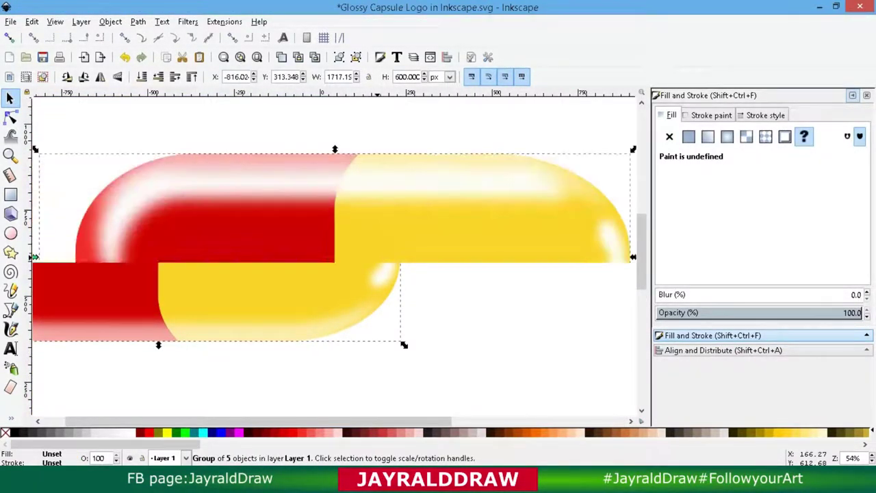
# Step: Draw a long flat ellipse below the capsule with the Ellipse tool
pyautogui.press('Escape')
pyautogui.press('-')
pyautogui.press('-')
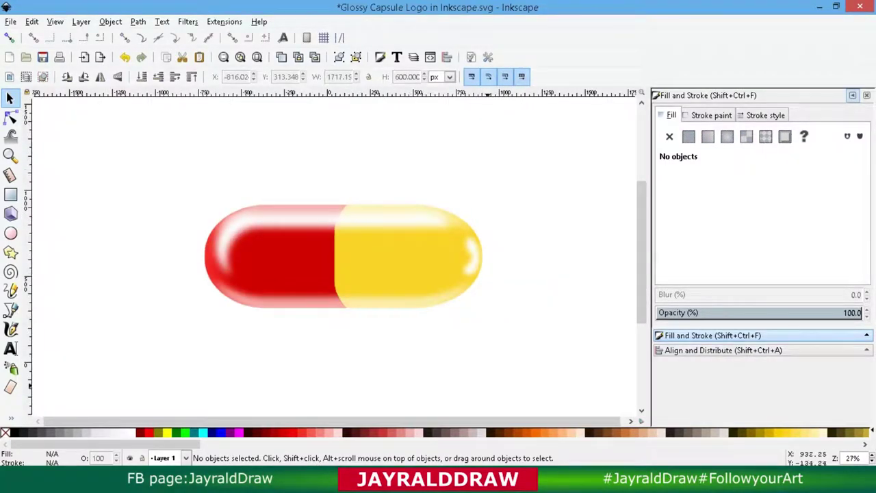
pyautogui.click(10, 233)
pyautogui.moveTo(198, 333); pyautogui.dragTo(518, 356)
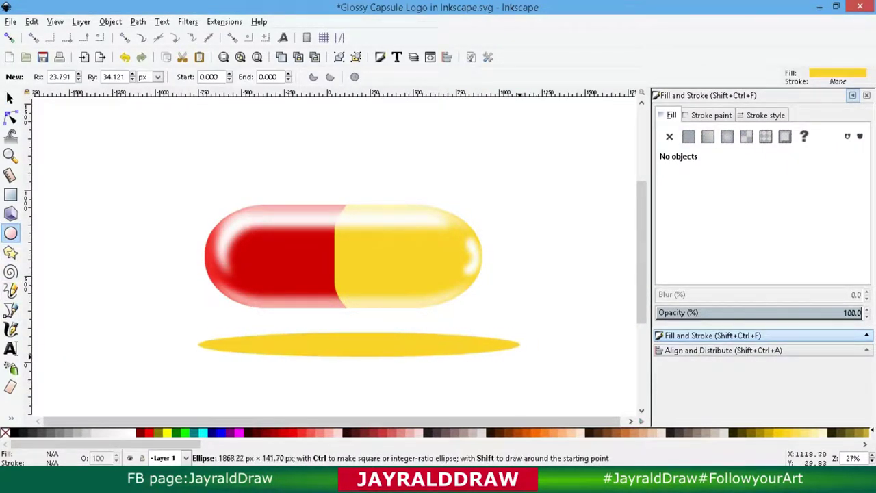
pyautogui.scroll(2, 438, 432)
pyautogui.scroll(2, 438, 432)
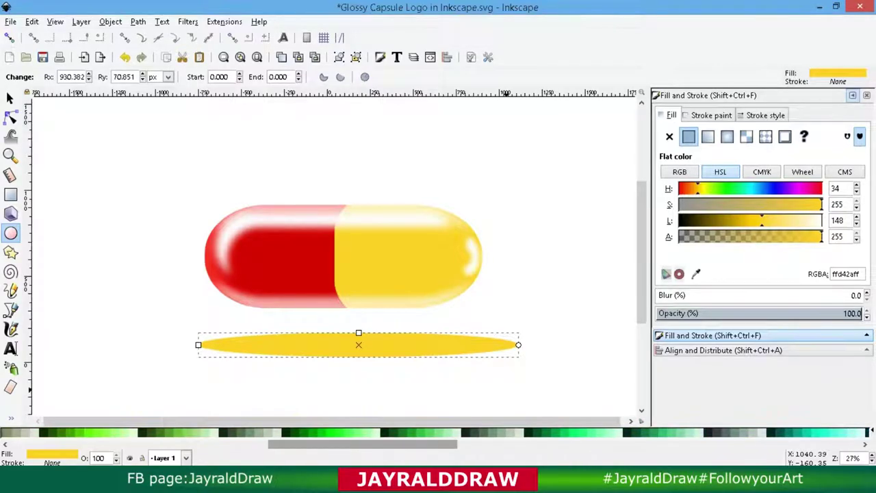
pyautogui.scroll(2, 438, 432)
pyautogui.scroll(2, 438, 432)
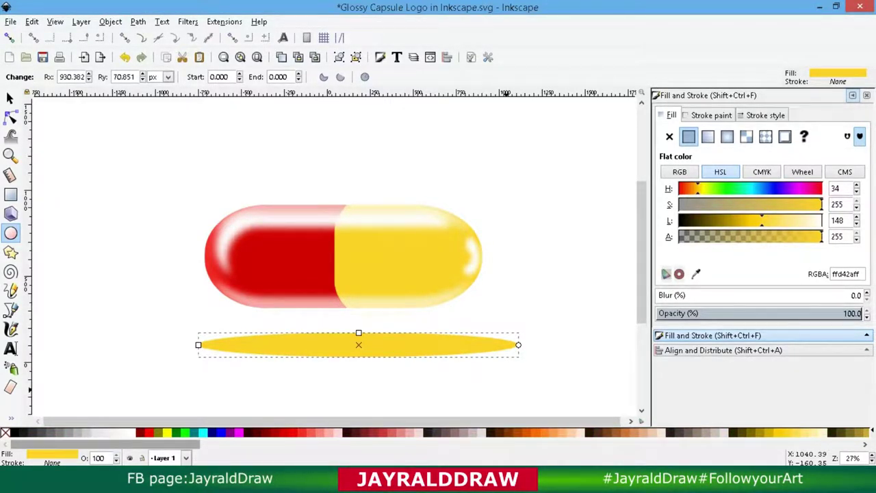
# Step: Fill the ellipse black at 50.2 opacity, move it under the capsule, and narrow it
pyautogui.click(15, 433)
pyautogui.click(762, 313)
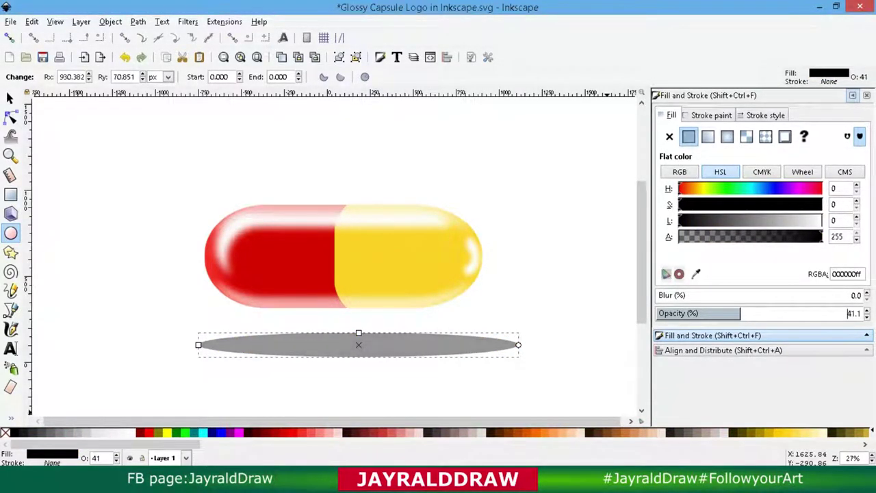
pyautogui.moveTo(758, 313); pyautogui.dragTo(759, 313)
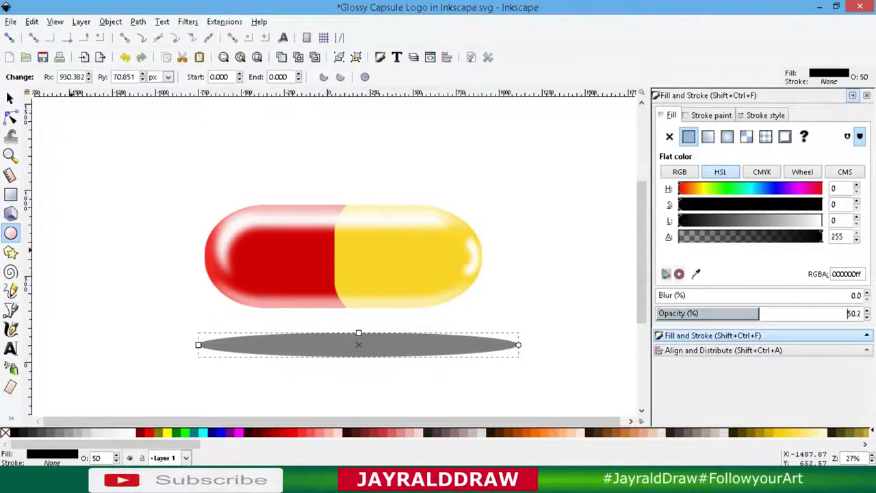
pyautogui.click(9, 98)
pyautogui.moveTo(349, 345)
pyautogui.mouseDown()
pyautogui.moveTo(349, 319)
pyautogui.moveTo(358, 314)
pyautogui.mouseUp()
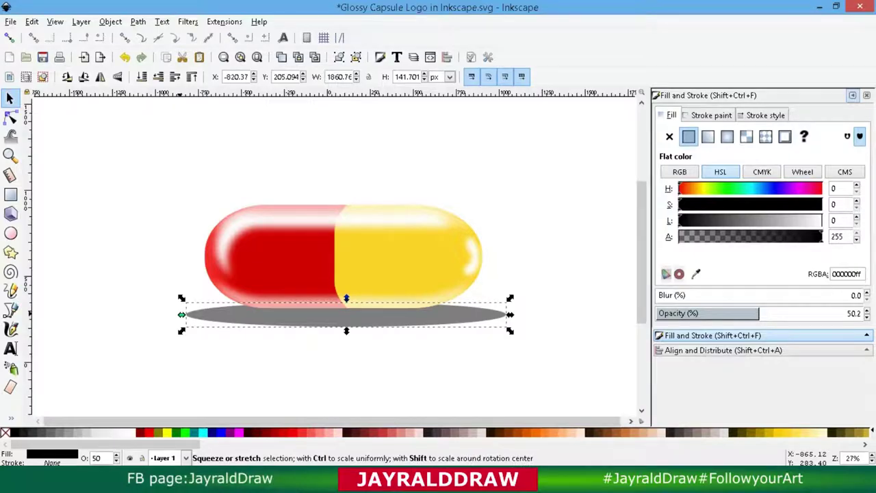
pyautogui.moveTo(182, 315); pyautogui.dragTo(203, 314)
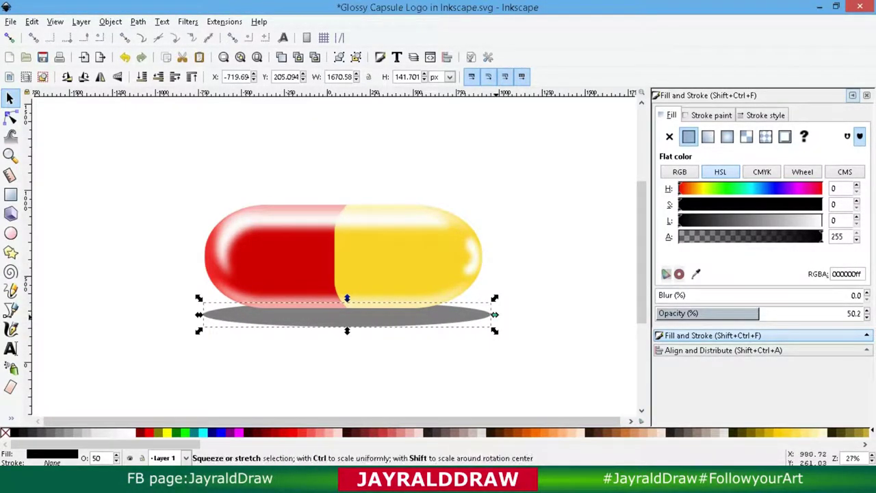
# Step: Try a flattened, skewed rectangle as the shadow under the capsule, then delete it
pyautogui.click(11, 195)
pyautogui.moveTo(205, 228); pyautogui.dragTo(481, 288)
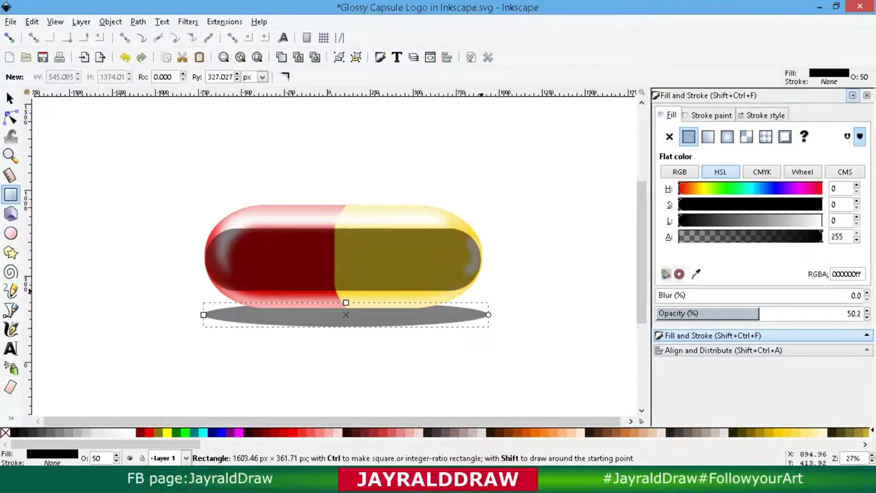
pyautogui.press('s')
pyautogui.moveTo(343, 258); pyautogui.dragTo(343, 328)
pyautogui.moveTo(342, 361); pyautogui.dragTo(341, 337)
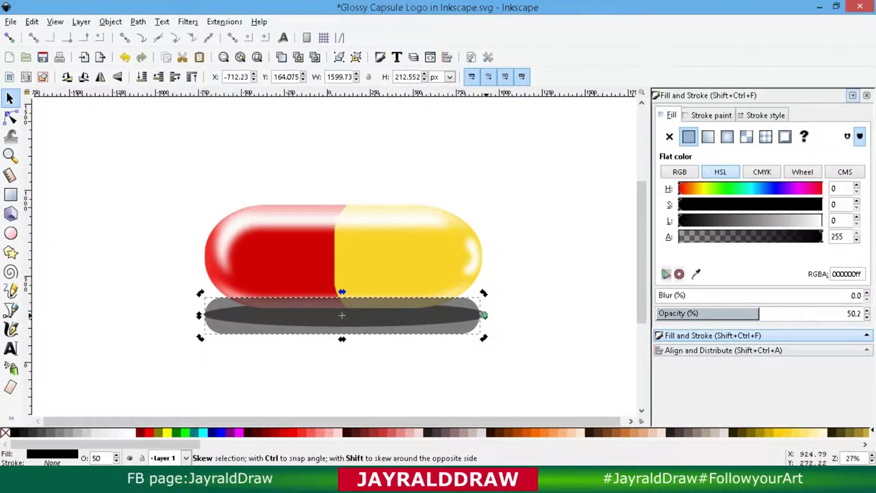
pyautogui.moveTo(342, 291); pyautogui.dragTo(341, 290)
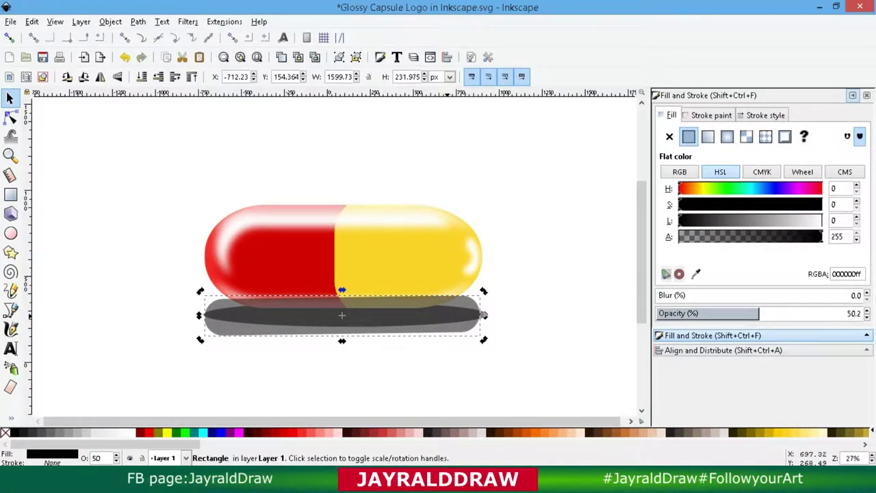
pyautogui.press('Delete')
# Step: Narrow the shadow ellipse slightly to about 1625.83 px wide
pyautogui.click(308, 316)
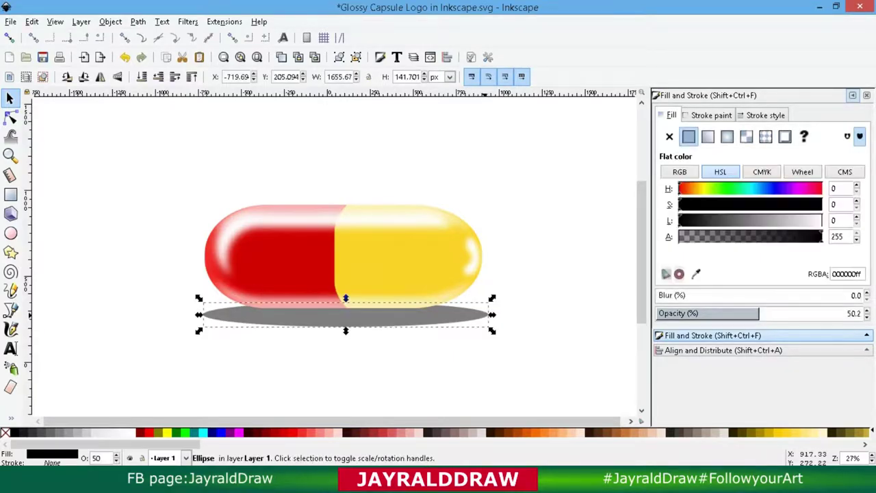
pyautogui.moveTo(198, 315); pyautogui.dragTo(203, 315)
pyautogui.press('Escape')
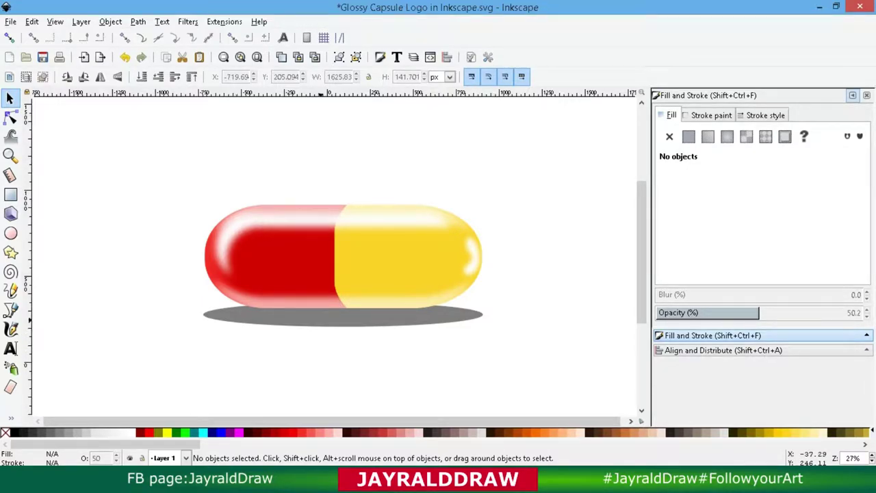
# Step: Change the shadow ellipse's fill from black to dark grey #4d4d4d, keeping 50.2% opacity
pyautogui.click(318, 317)
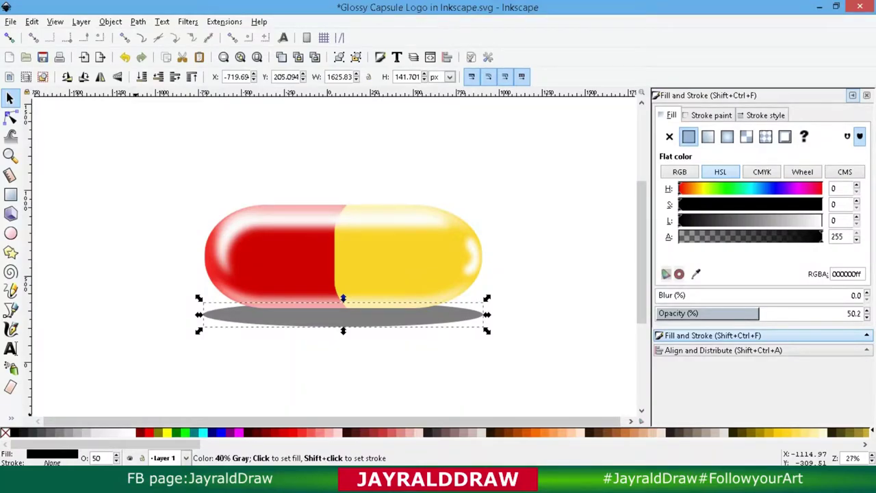
pyautogui.click(56, 433)
pyautogui.click(48, 433)
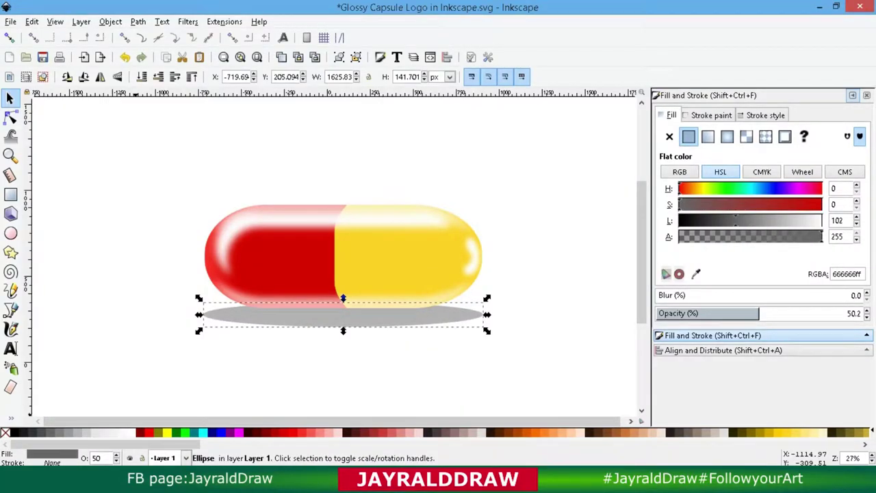
pyautogui.click(40, 433)
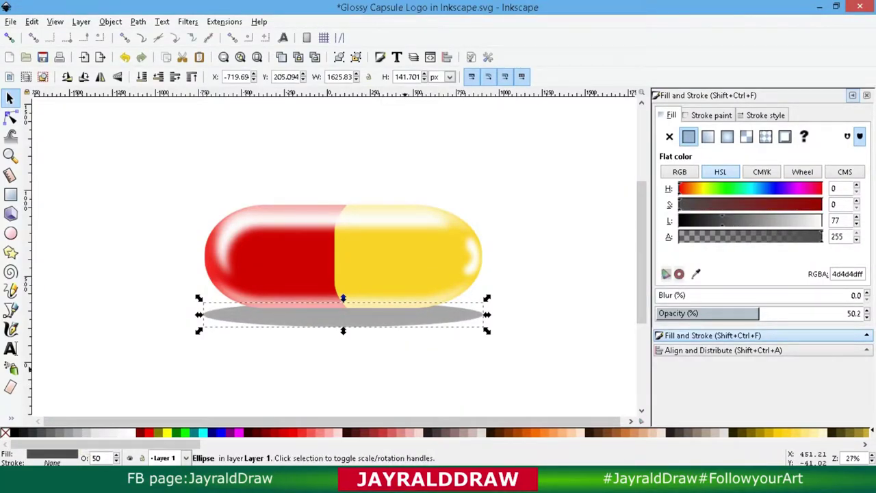
pyautogui.press('Escape')
pyautogui.press('-')
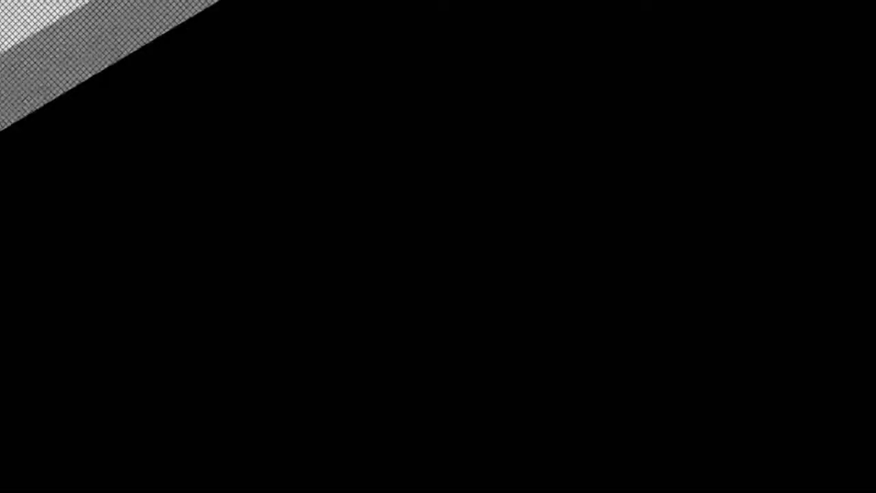